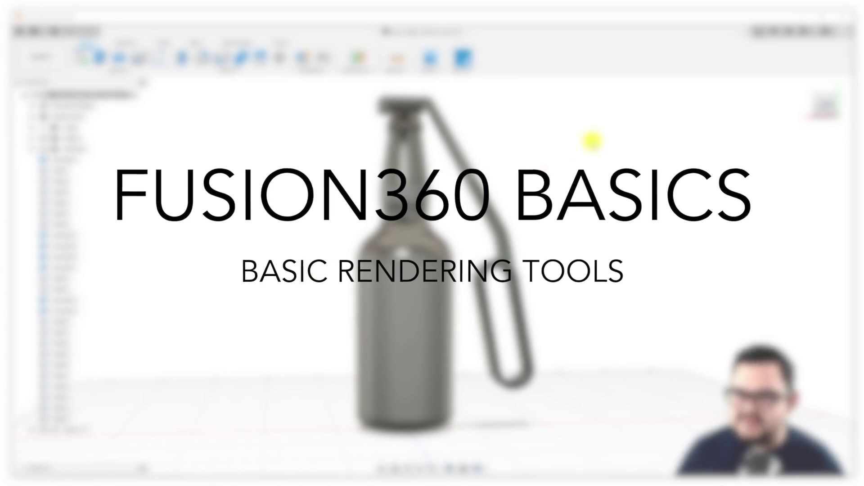
# - Switch the beer bottle design from the Design workspace to the Render workspace
pyautogui.keyDown('shift'); pyautogui.moveTo(498, 162); pyautogui.dragTo(541, 162, button='middle'); pyautogui.keyUp('shift')
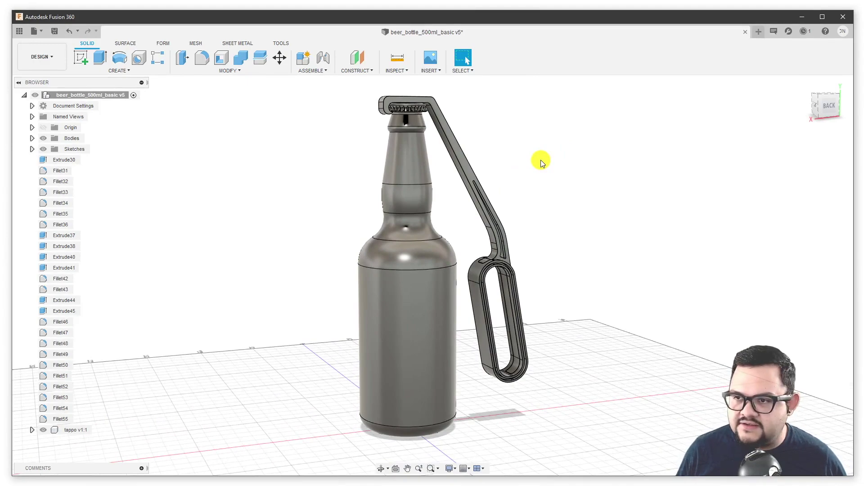
pyautogui.moveTo(552, 176)
pyautogui.keyDown('shift'); pyautogui.mouseDown(button='middle')
pyautogui.moveTo(507, 169)
pyautogui.moveTo(550, 176)
pyautogui.mouseUp(button='middle'); pyautogui.keyUp('shift')
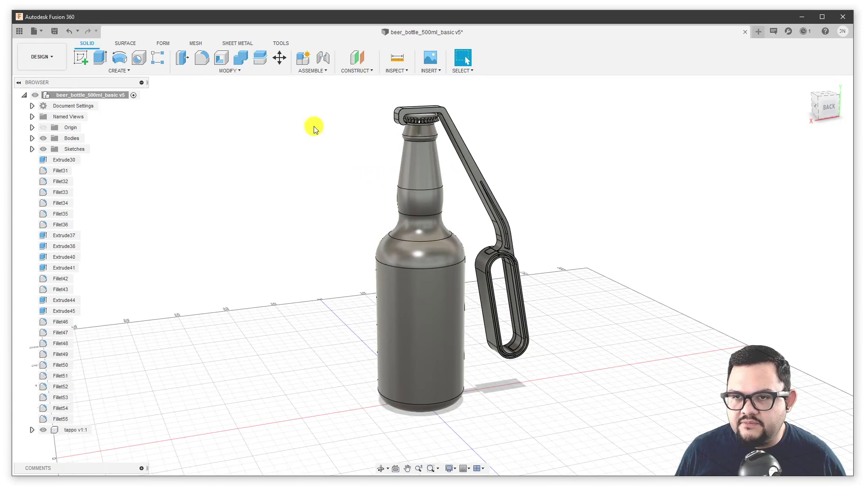
pyautogui.click(55, 61)
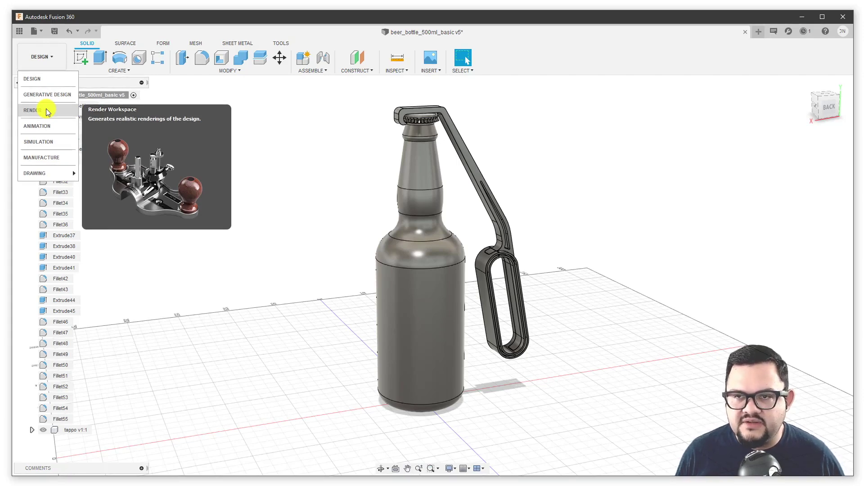
pyautogui.click(32, 110)
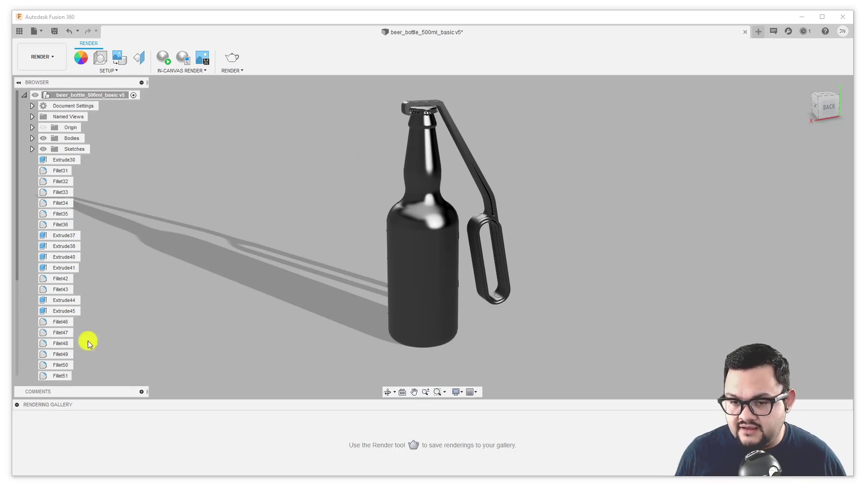
pyautogui.click(17, 404)
pyautogui.click(16, 472)
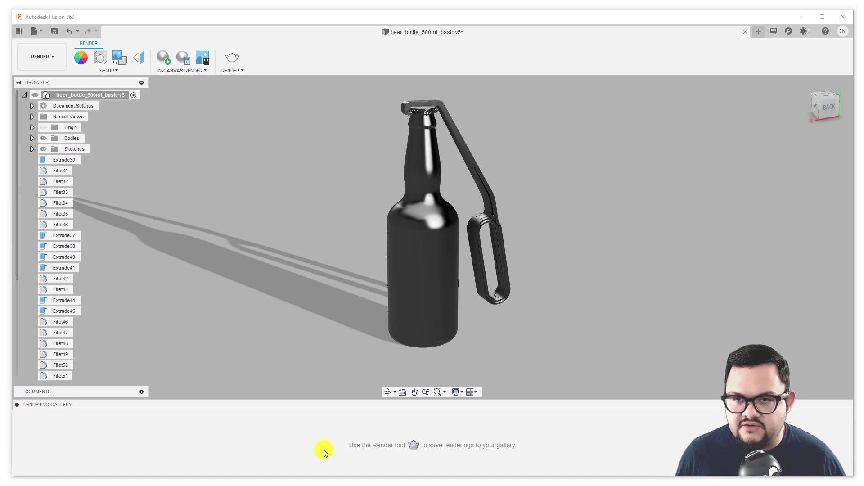
pyautogui.keyDown('shift'); pyautogui.moveTo(487, 166); pyautogui.dragTo(467, 168, button='middle'); pyautogui.keyUp('shift')
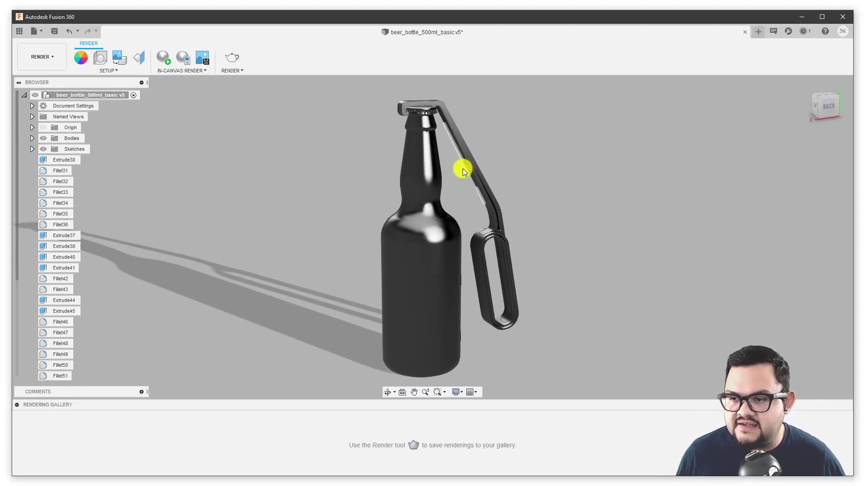
pyautogui.scroll(-2, 423, 107)
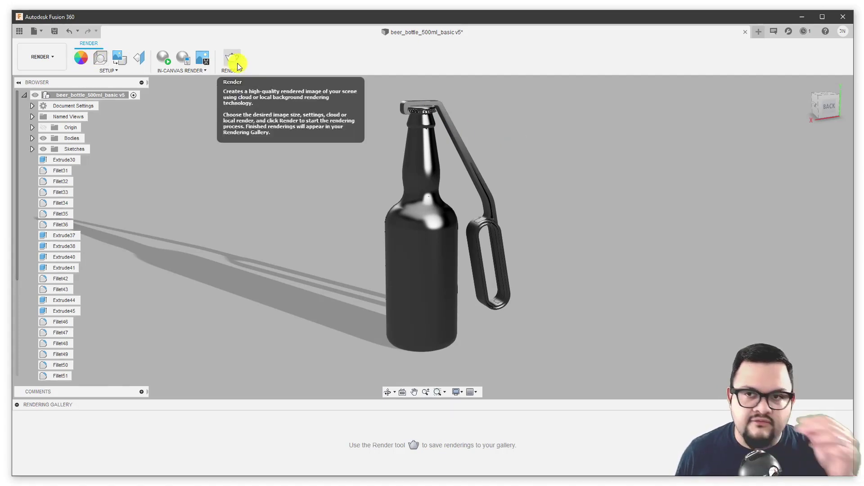
# - Look through the material categories in the Appearance library and close it
pyautogui.click(82, 63)
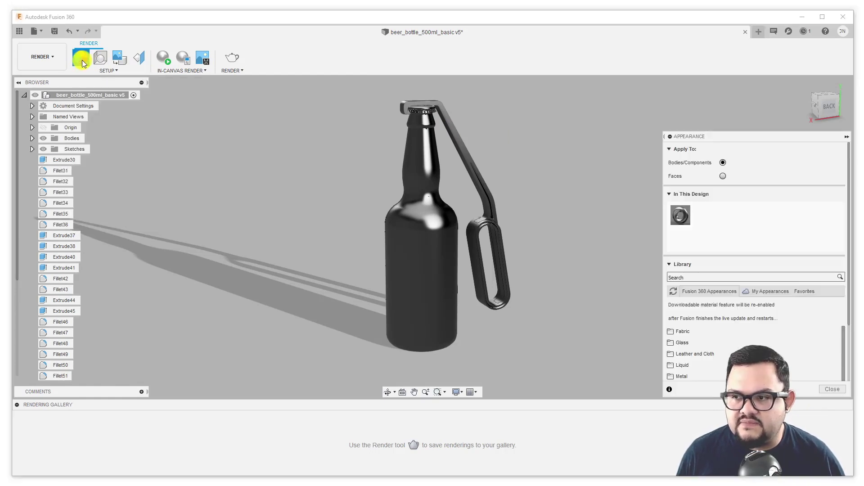
pyautogui.scroll(-3, 721, 333)
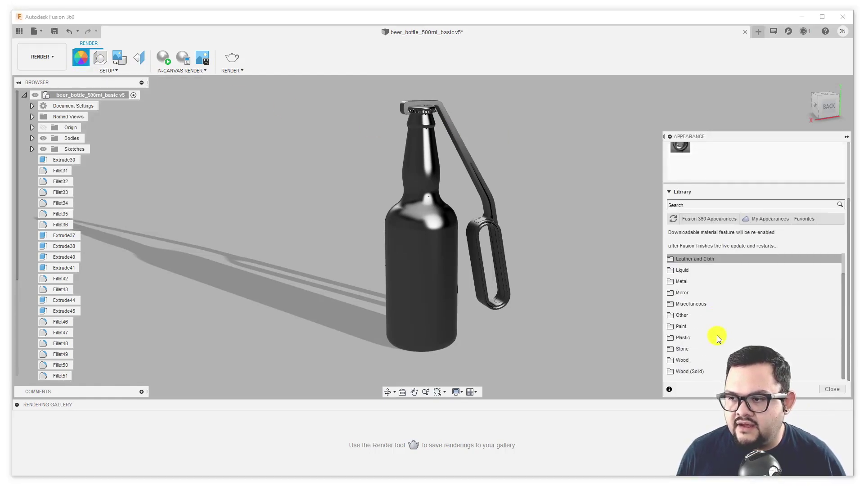
pyautogui.scroll(3, 710, 327)
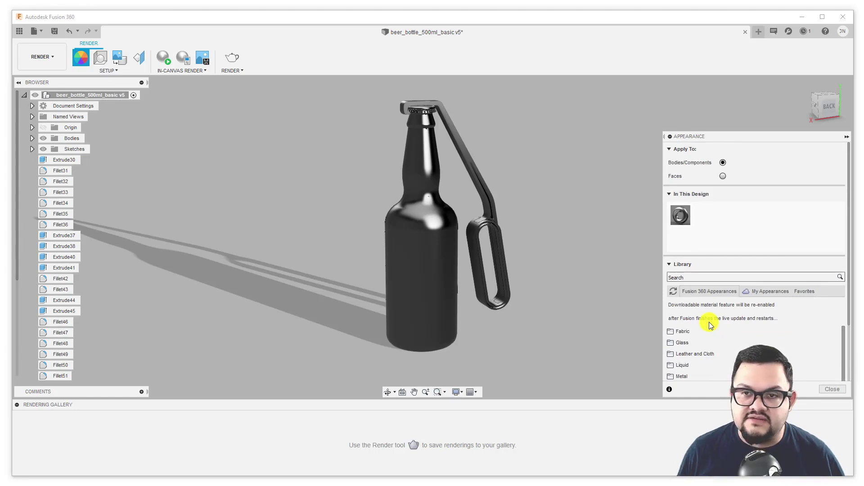
pyautogui.click(828, 388)
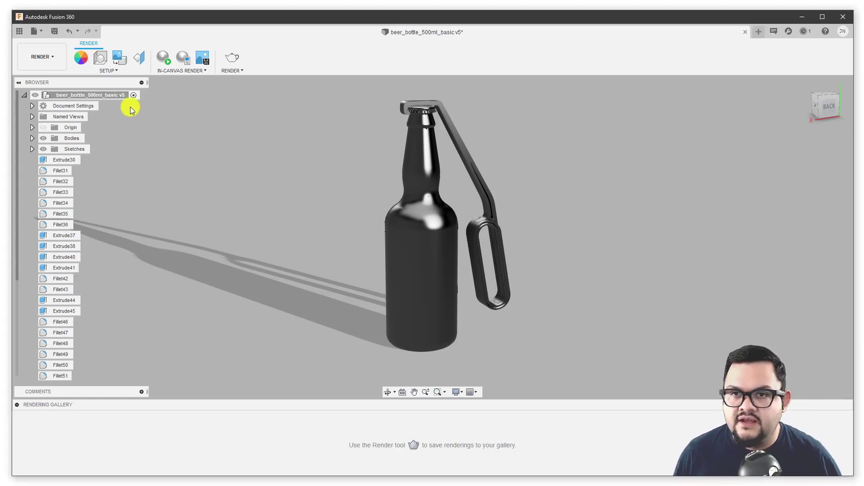
# - Review the environment, ground and camera options in the scene settings and the lighting presets in the Environment Library
pyautogui.click(100, 58)
pyautogui.moveTo(799, 140); pyautogui.dragTo(755, 116)
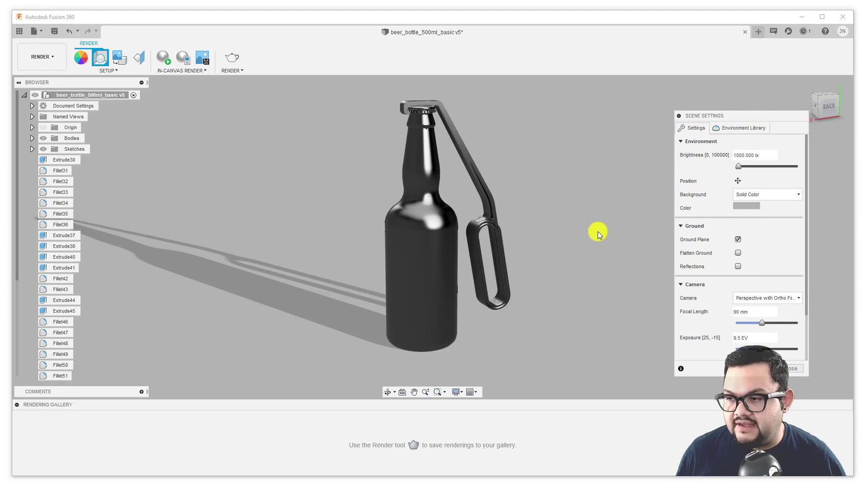
pyautogui.scroll(-3, 720, 257)
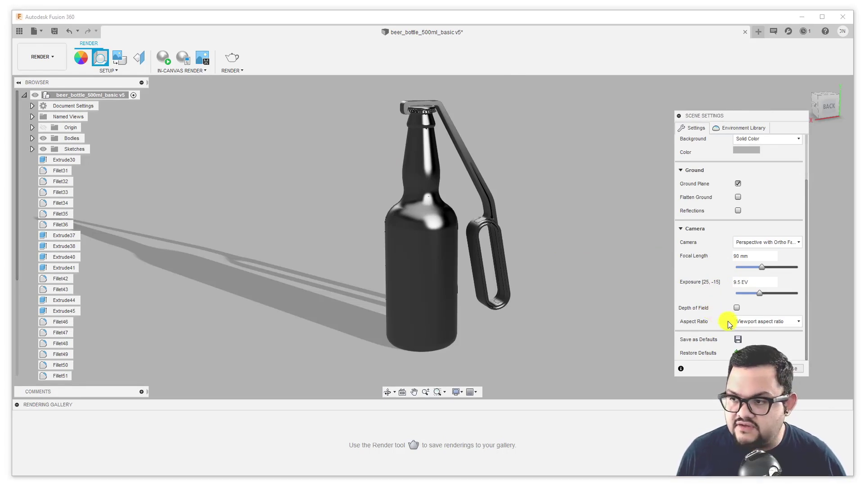
pyautogui.click(735, 128)
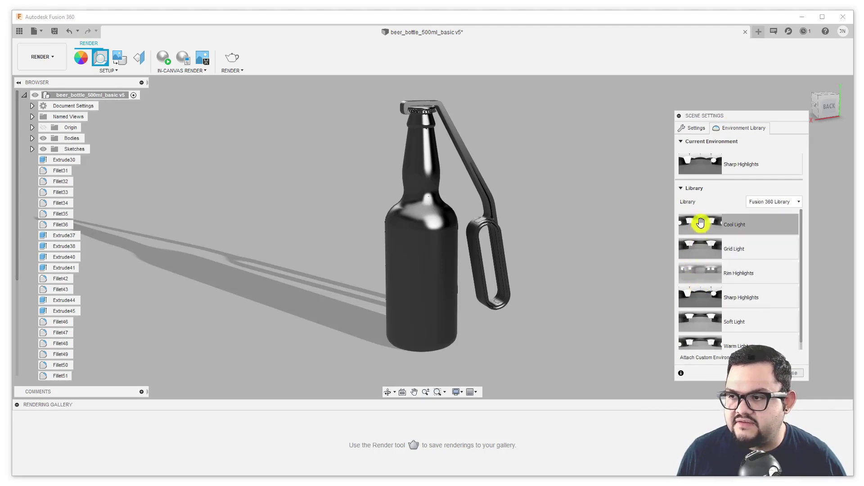
pyautogui.scroll(-1, 704, 252)
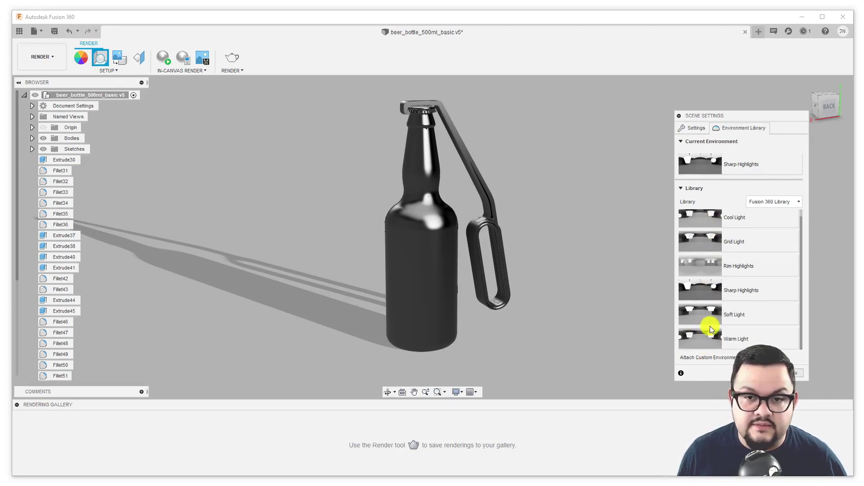
pyautogui.click(793, 372)
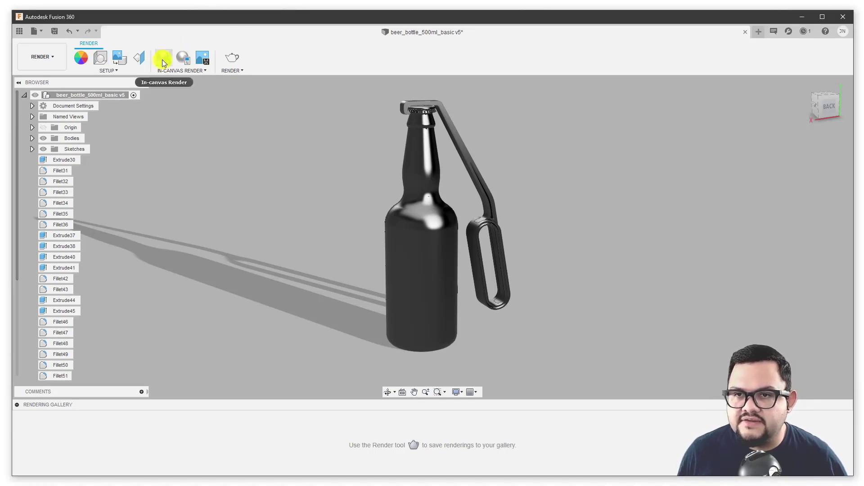
# - Reopen the Appearance dialog, place it clear of the model, and get a close view of the bottle cap and opener
pyautogui.click(83, 61)
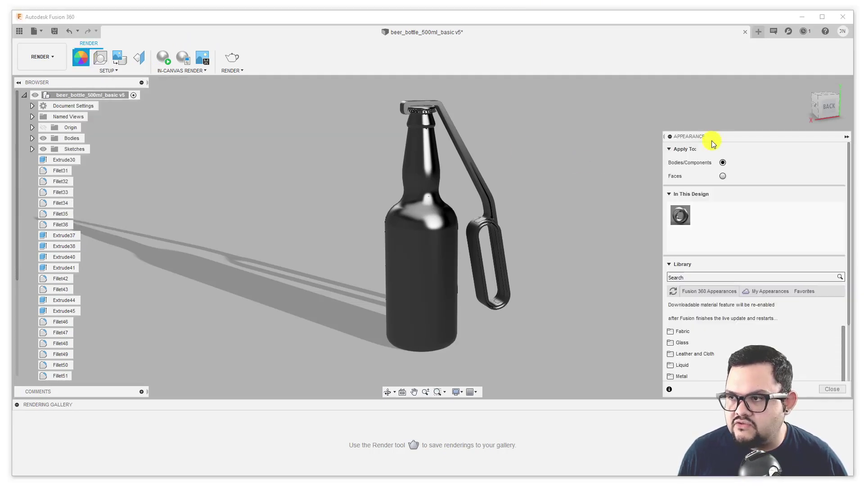
pyautogui.moveTo(718, 139); pyautogui.dragTo(703, 67)
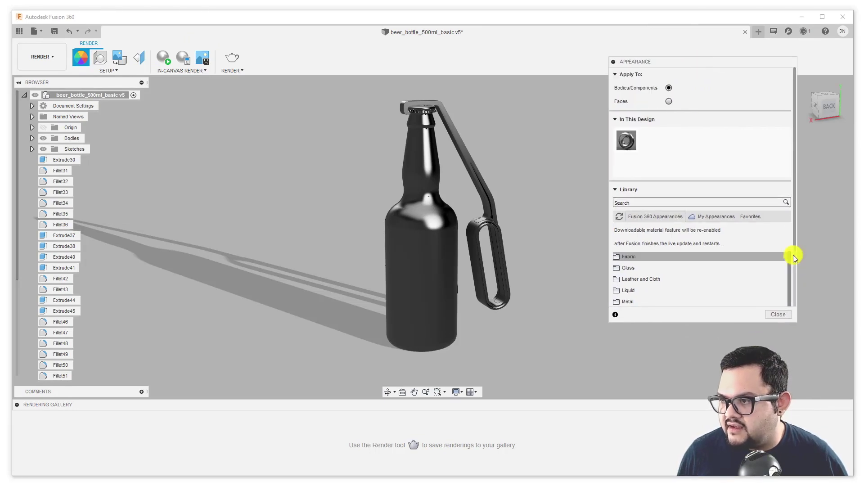
pyautogui.moveTo(795, 250); pyautogui.dragTo(801, 303)
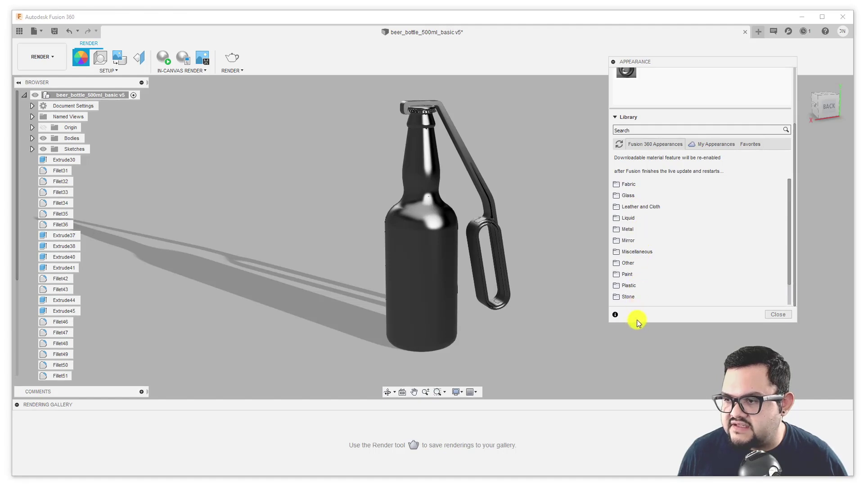
pyautogui.scroll(3, 635, 239)
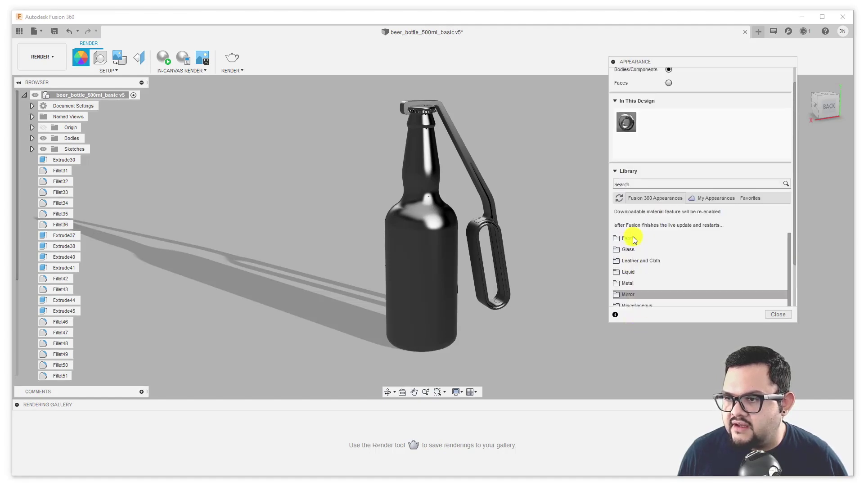
pyautogui.keyDown('shift'); pyautogui.moveTo(520, 143); pyautogui.dragTo(468, 149, button='middle'); pyautogui.keyUp('shift')
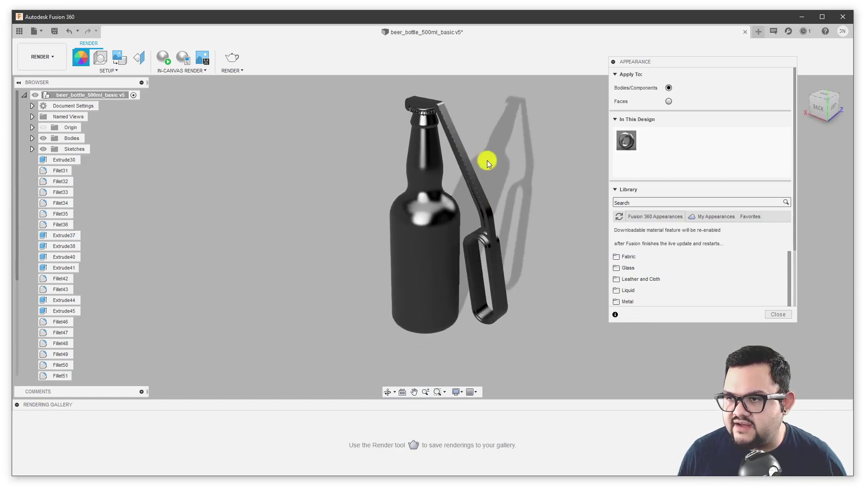
pyautogui.scroll(5, 448, 84)
pyautogui.scroll(2, 445, 86)
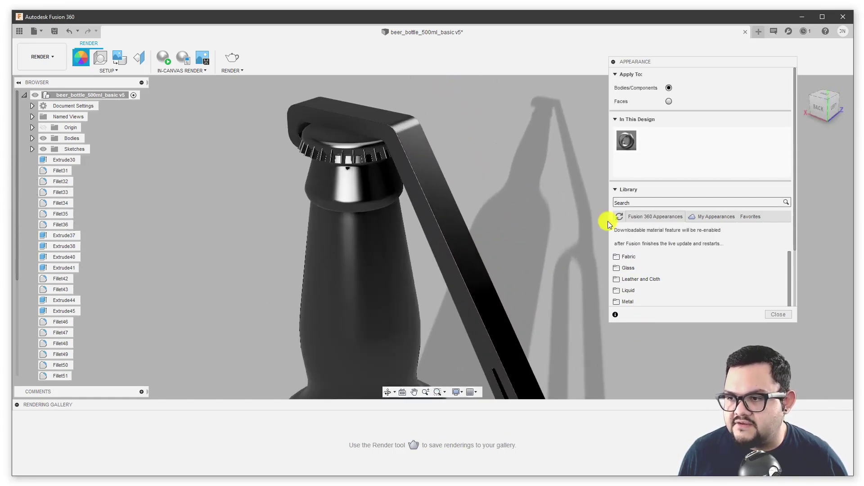
# - Expand the Metal category and its Stainless subcategory in the Fusion 360 appearance library
pyautogui.scroll(-4, 648, 279)
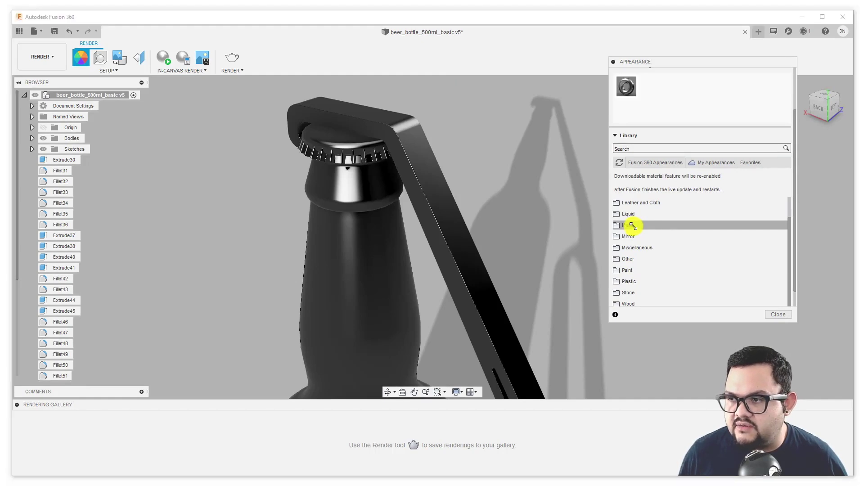
pyautogui.click(619, 225)
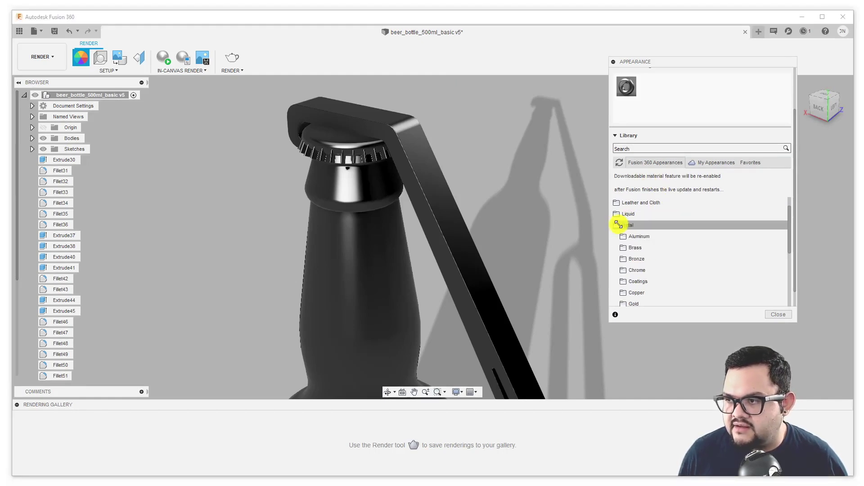
pyautogui.scroll(-4, 656, 239)
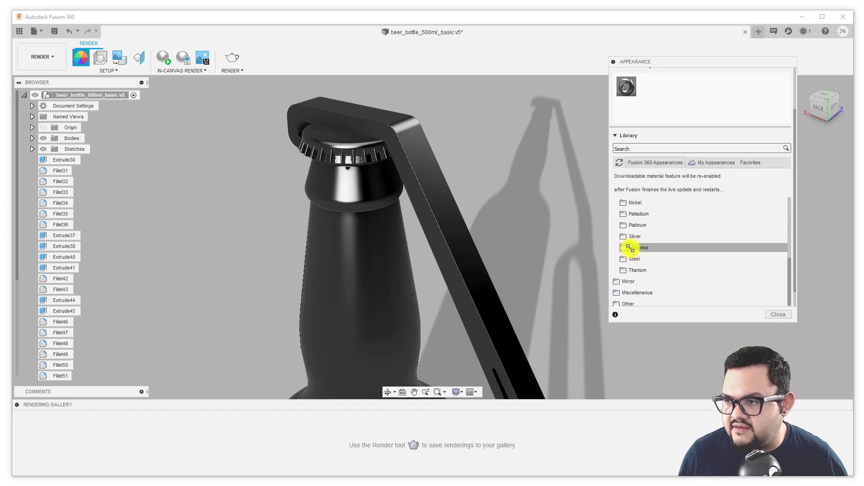
pyautogui.click(632, 248)
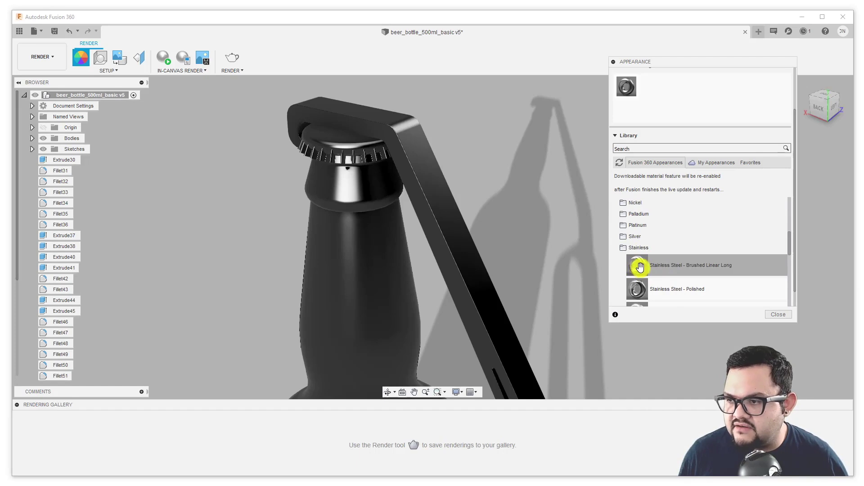
# - Examine the available stainless appearances, including the steel finishes, diamond plates and meshes
pyautogui.scroll(-1, 661, 266)
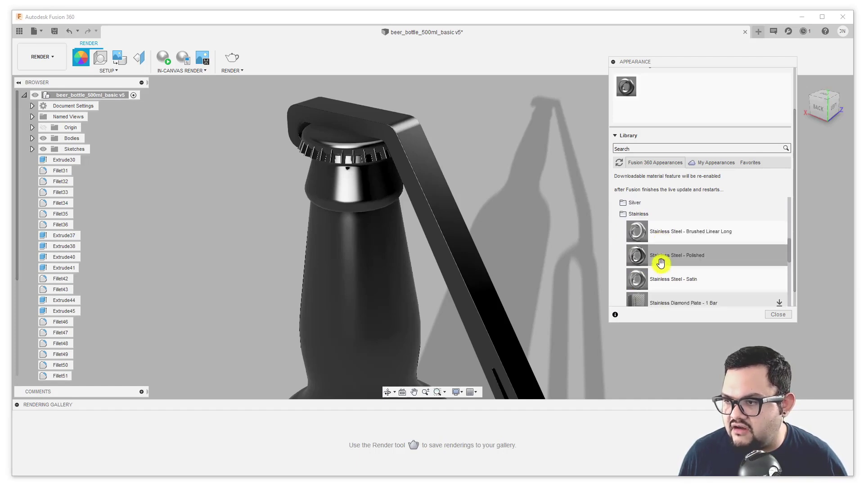
pyautogui.scroll(-2, 676, 282)
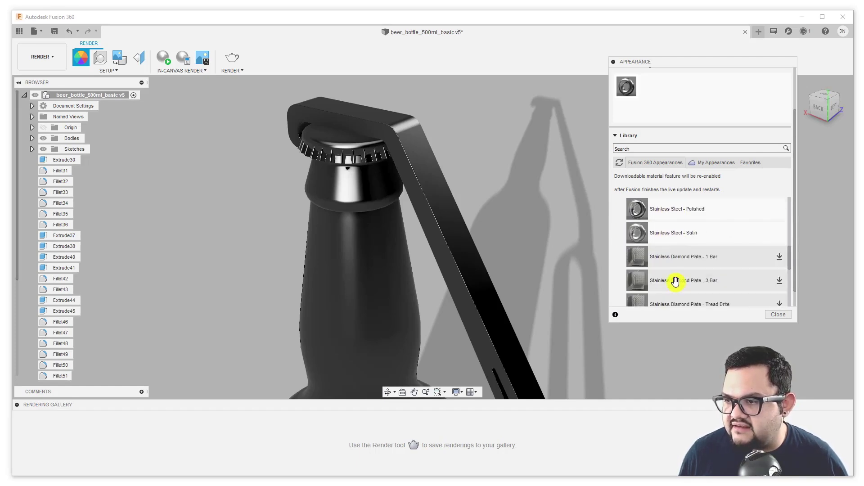
pyautogui.scroll(-2, 676, 276)
pyautogui.scroll(4, 679, 252)
pyautogui.scroll(-2, 712, 251)
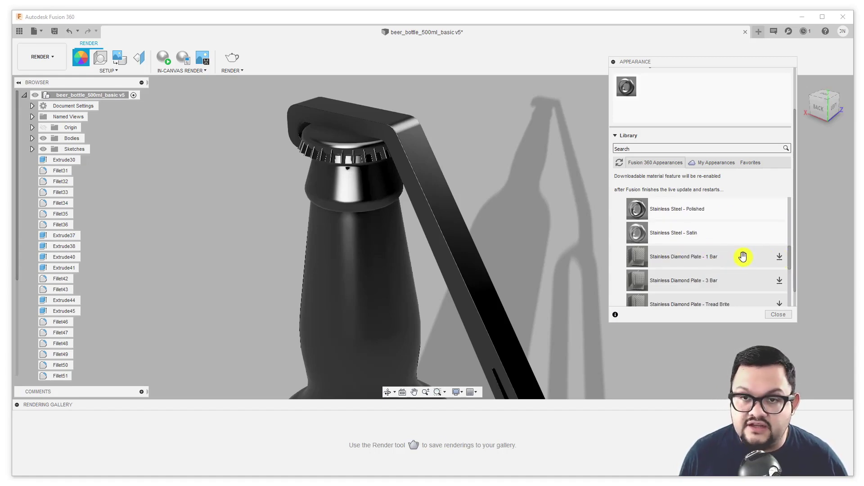
pyautogui.scroll(-2, 745, 259)
pyautogui.scroll(-5, 745, 262)
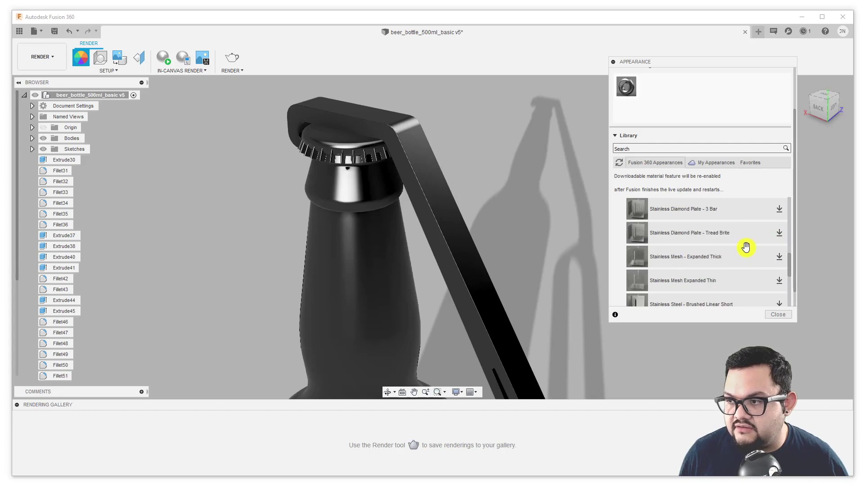
pyautogui.scroll(5, 745, 245)
pyautogui.scroll(-1, 687, 268)
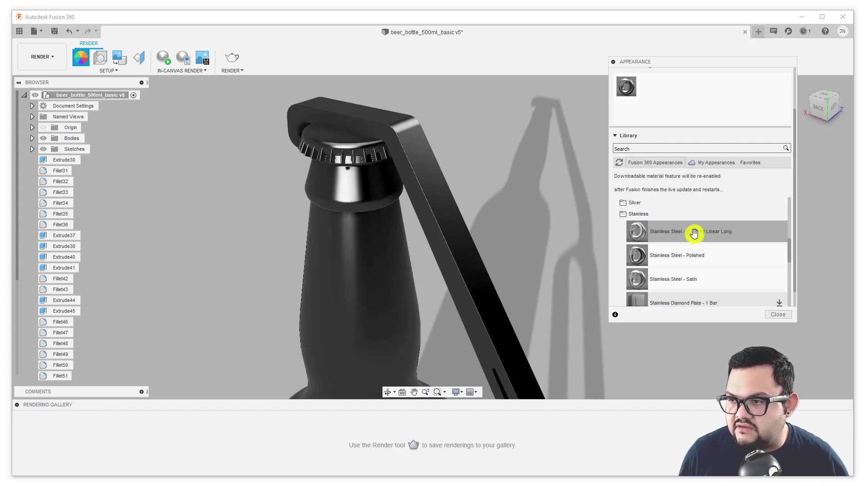
# - Apply the Stainless Steel - Brushed Linear Long appearance to the bottle opener body and inspect its finish
pyautogui.moveTo(697, 234); pyautogui.dragTo(531, 180)
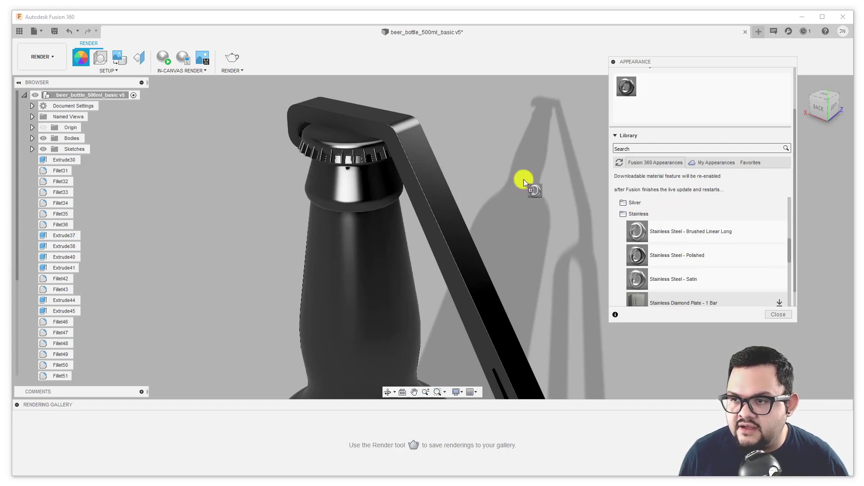
pyautogui.moveTo(455, 189); pyautogui.dragTo(447, 198)
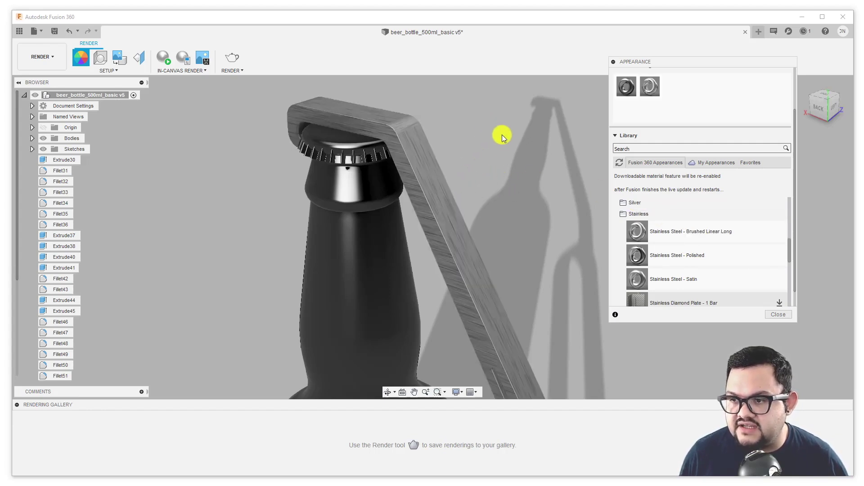
pyautogui.scroll(-5, 511, 158)
pyautogui.scroll(6, 456, 118)
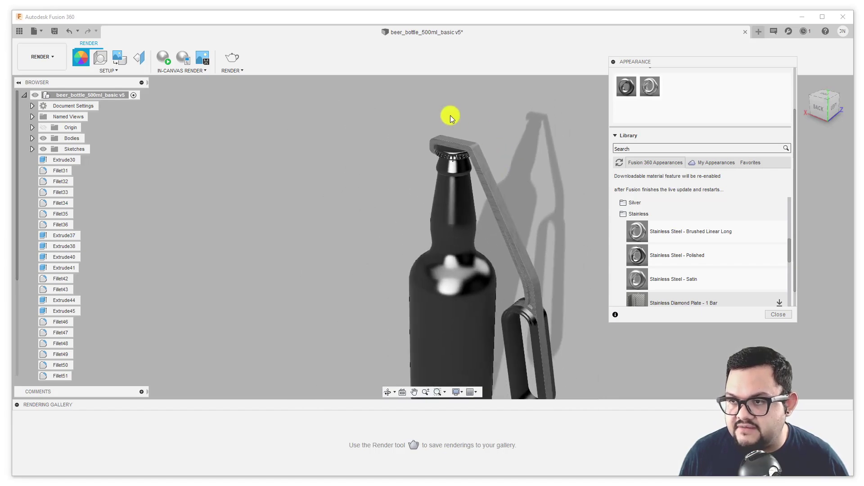
pyautogui.keyDown('shift'); pyautogui.moveTo(525, 169); pyautogui.dragTo(503, 144, button='middle'); pyautogui.keyUp('shift')
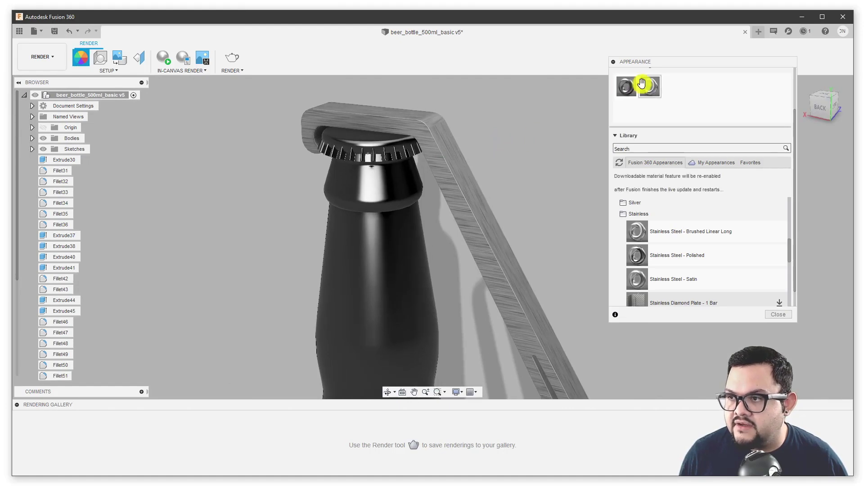
# - Edit the Stainless Steel - Brushed Linear Long appearance: RGB 210, 210, 210, scale 47, rotation 12 and roughness 0.576
pyautogui.scroll(2, 658, 95)
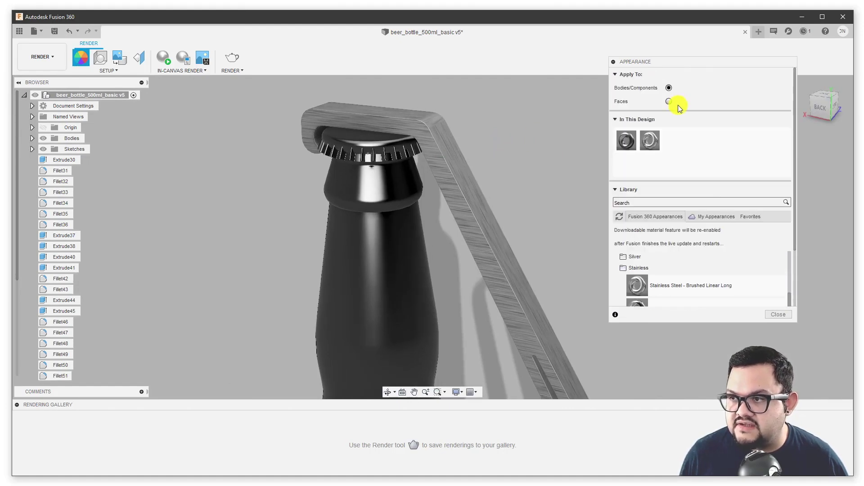
pyautogui.doubleClick(650, 142)
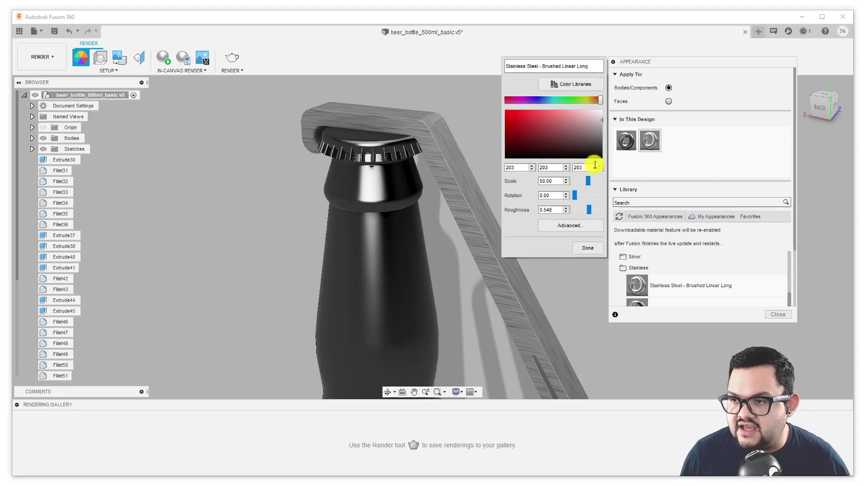
pyautogui.moveTo(572, 142); pyautogui.dragTo(609, 120)
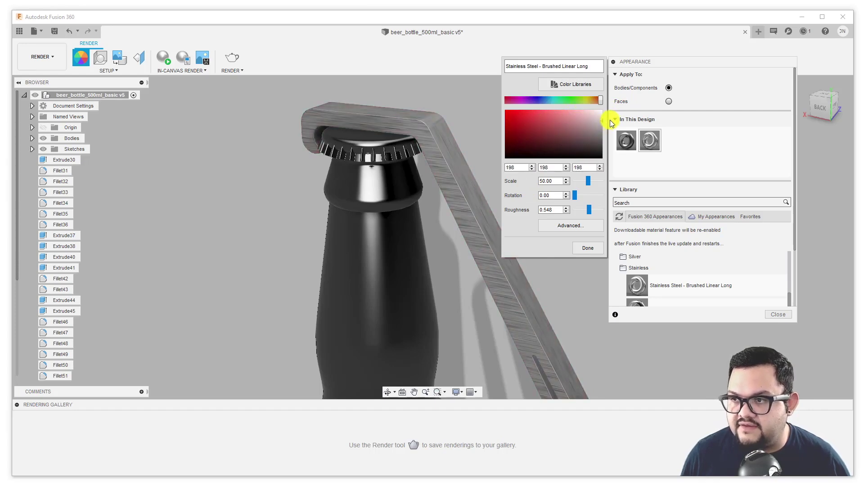
pyautogui.click(567, 183)
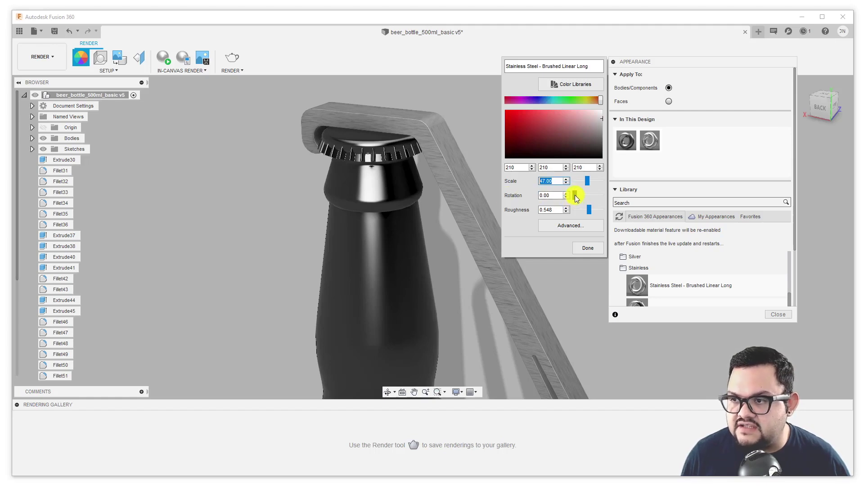
pyautogui.moveTo(574, 196); pyautogui.dragTo(591, 209)
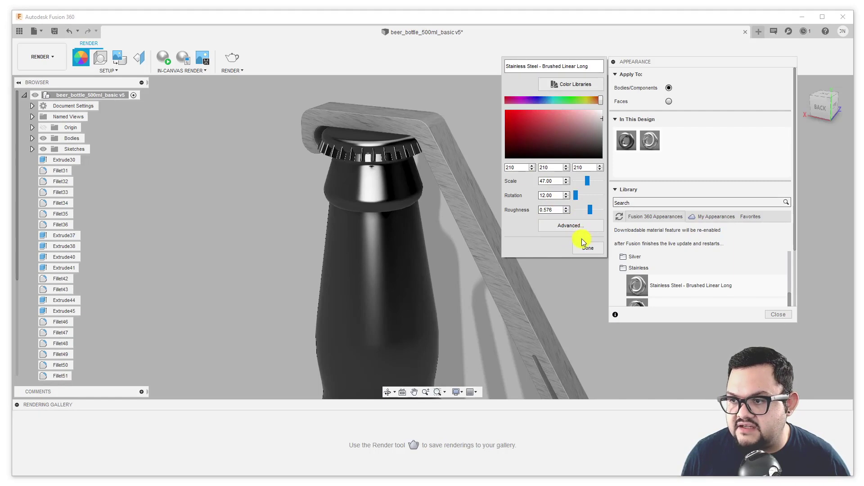
# - Examine the brushed steel's advanced material settings, including the relief pattern image, cutout and highlight controls, and leave them without applying changes
pyautogui.click(569, 229)
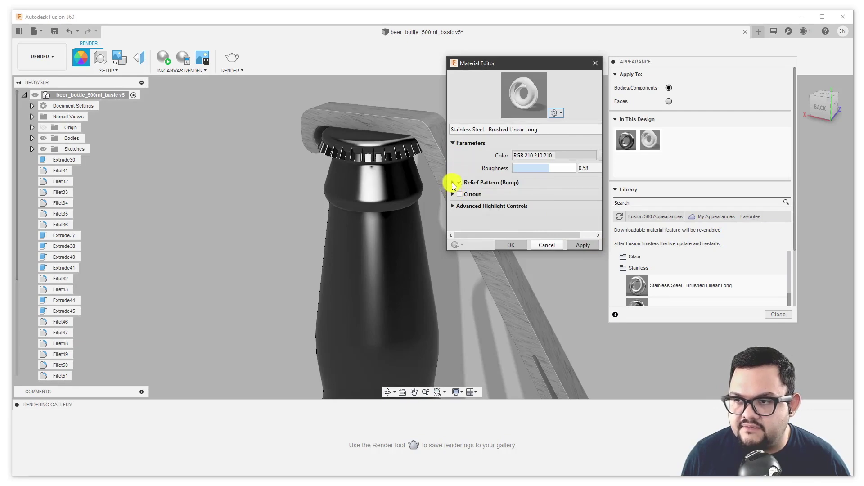
pyautogui.click(453, 183)
pyautogui.scroll(-1, 460, 192)
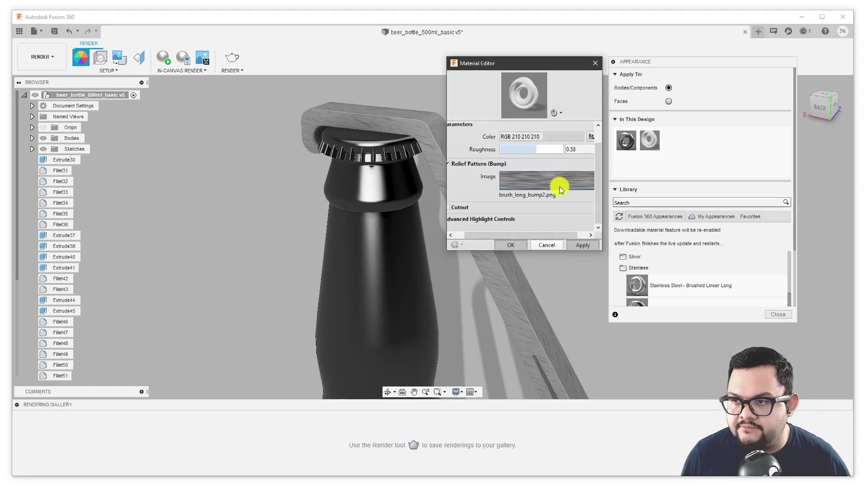
pyautogui.scroll(1, 481, 199)
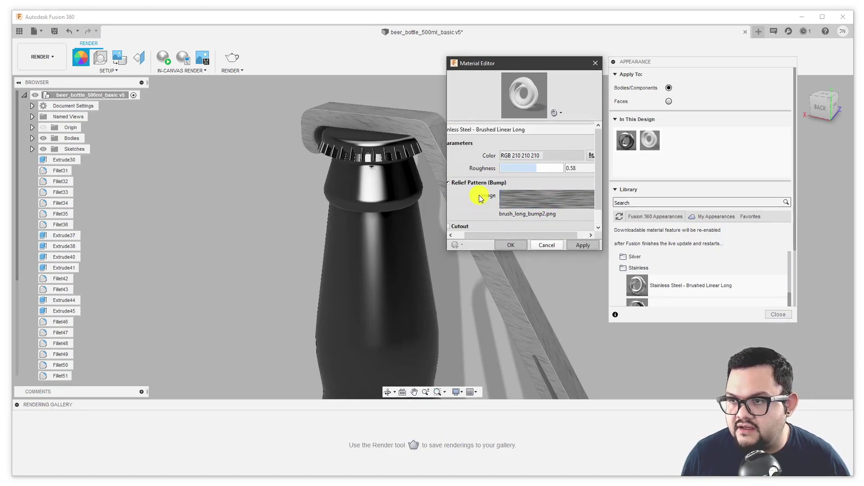
pyautogui.scroll(-1, 481, 199)
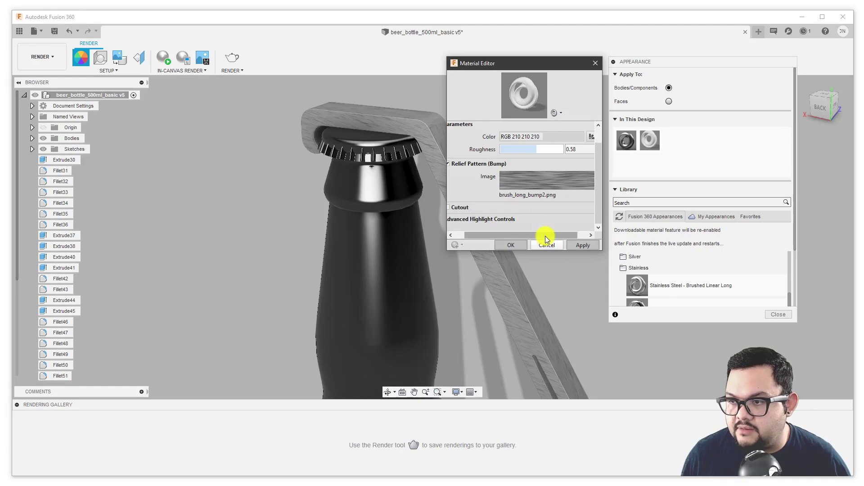
pyautogui.moveTo(545, 235); pyautogui.dragTo(532, 235)
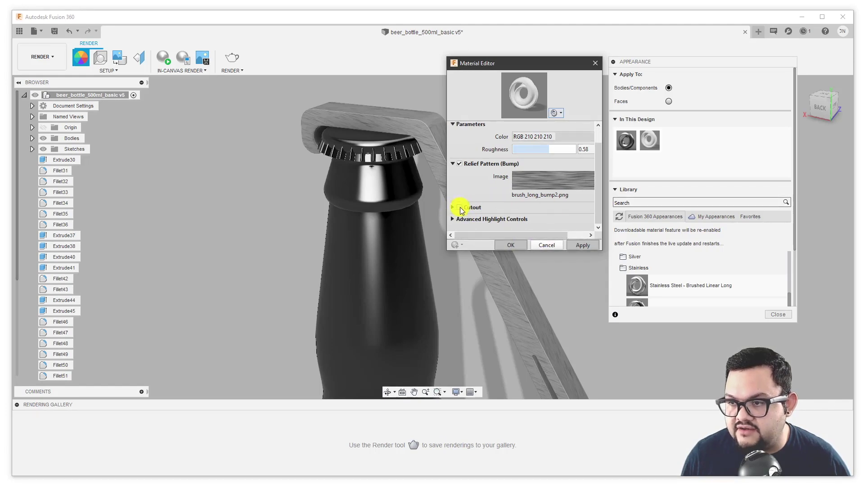
pyautogui.scroll(1, 455, 211)
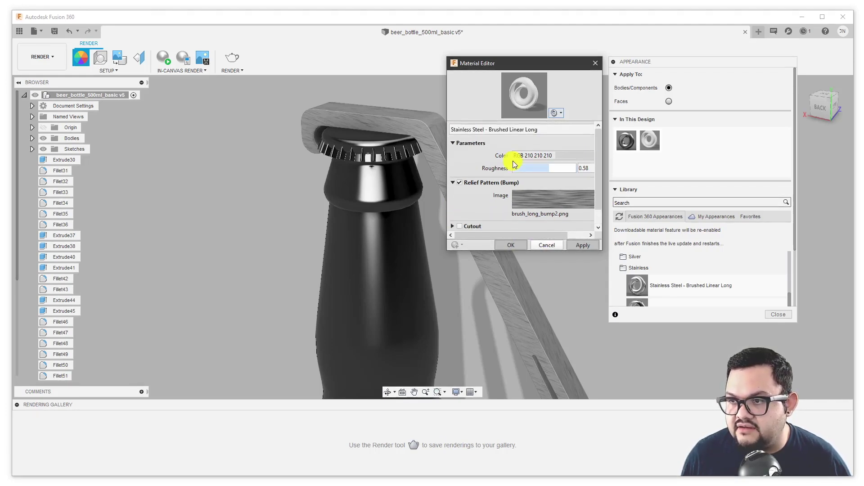
pyautogui.scroll(-1, 483, 158)
pyautogui.scroll(1, 481, 161)
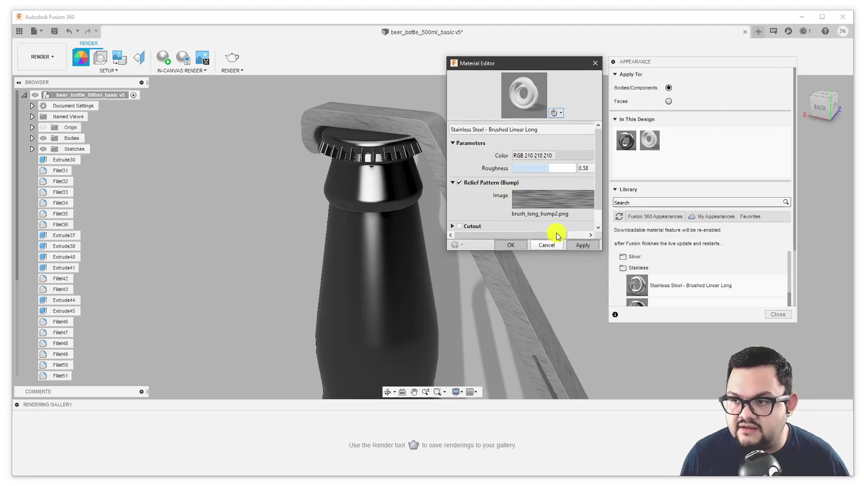
pyautogui.click(583, 246)
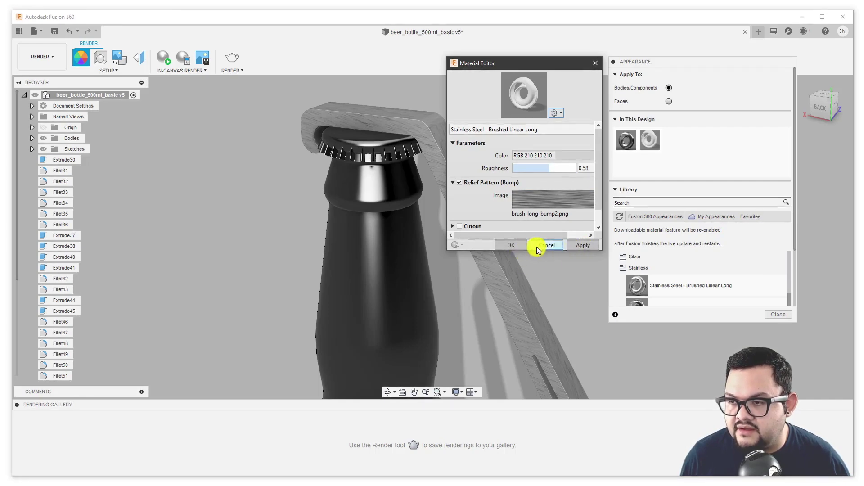
pyautogui.click(554, 249)
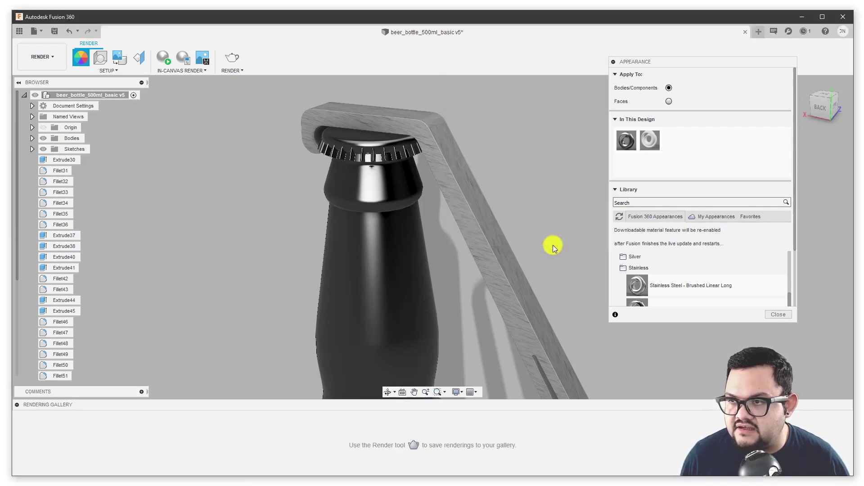
# - View the opener's handle and collapse the Stainless subcategory in the appearance library
pyautogui.scroll(-5, 547, 246)
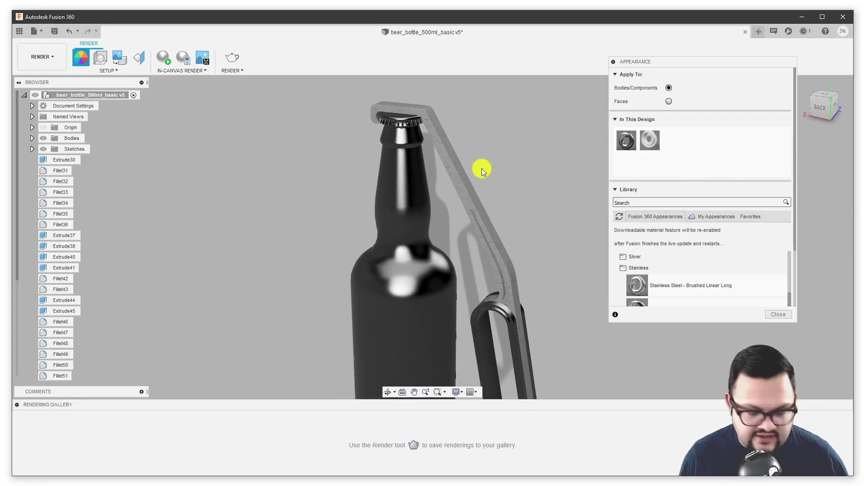
pyautogui.keyDown('shift'); pyautogui.moveTo(503, 175); pyautogui.dragTo(464, 133, button='middle'); pyautogui.keyUp('shift')
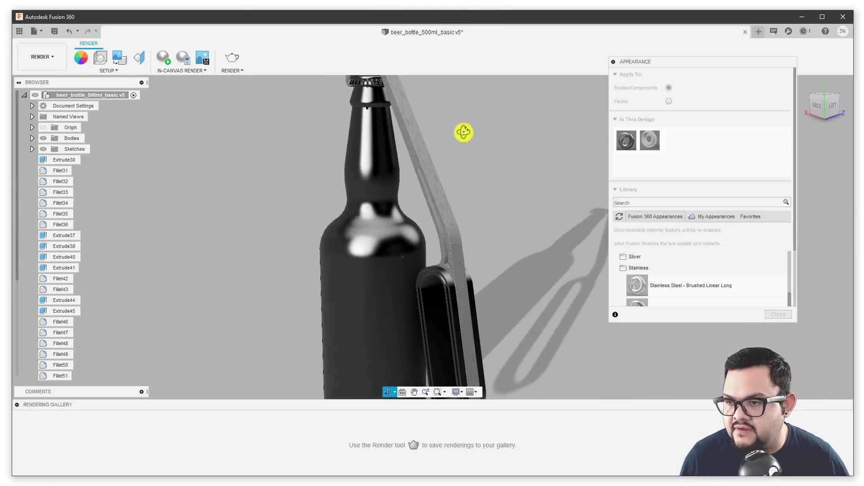
pyautogui.scroll(-1, 667, 275)
pyautogui.scroll(5, 657, 270)
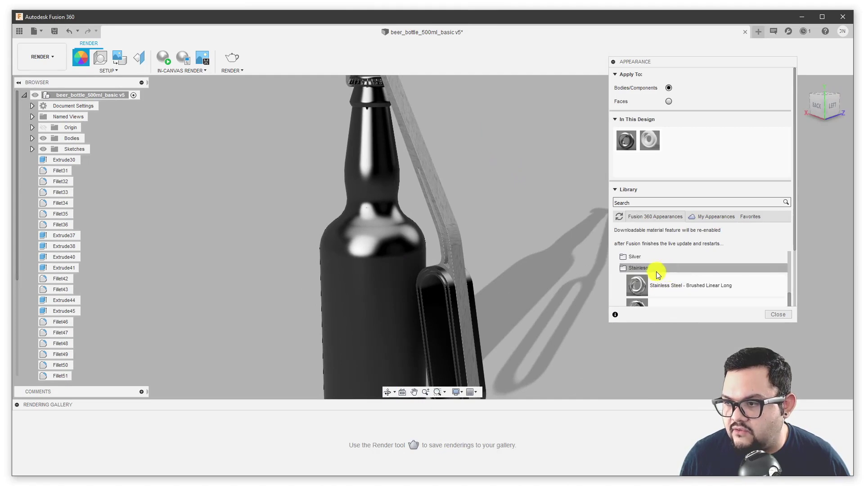
pyautogui.scroll(-6, 649, 261)
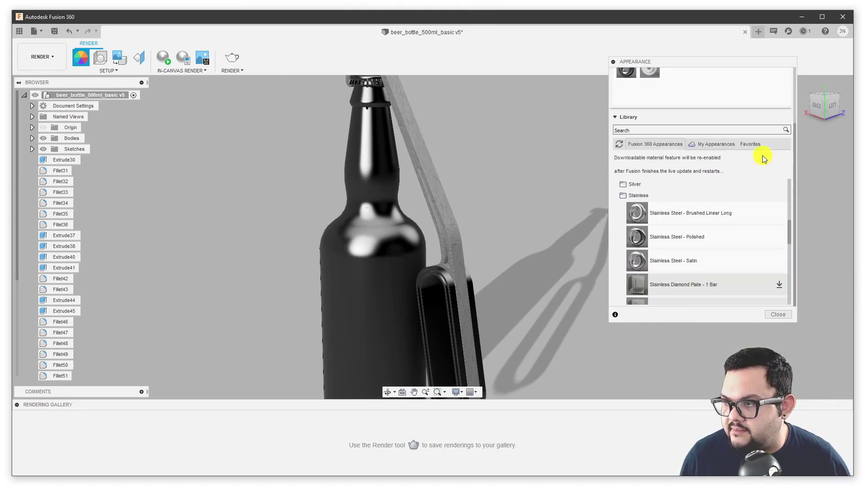
pyautogui.click(646, 195)
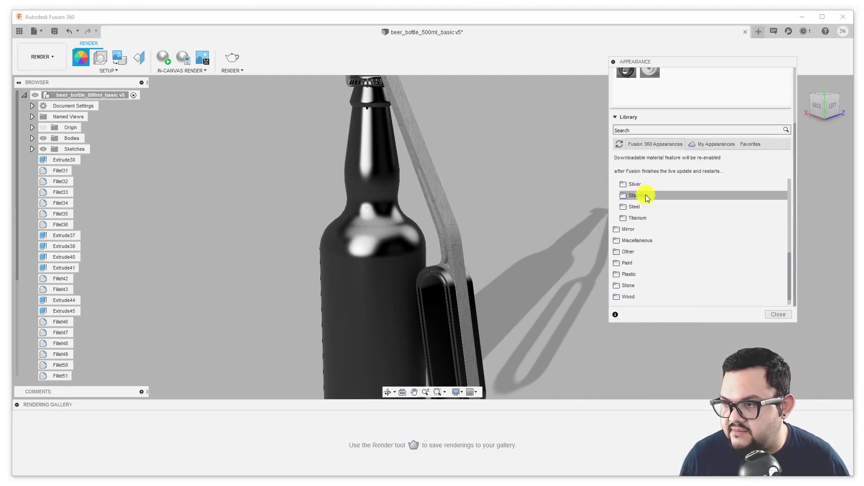
pyautogui.scroll(-1, 646, 216)
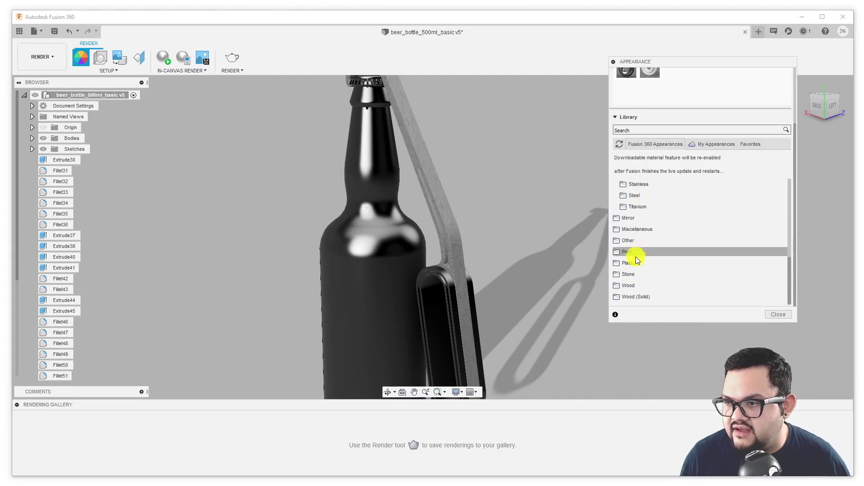
# - Expand the Paint category and its Glossy subcategory down to the enamel paints
pyautogui.click(636, 252)
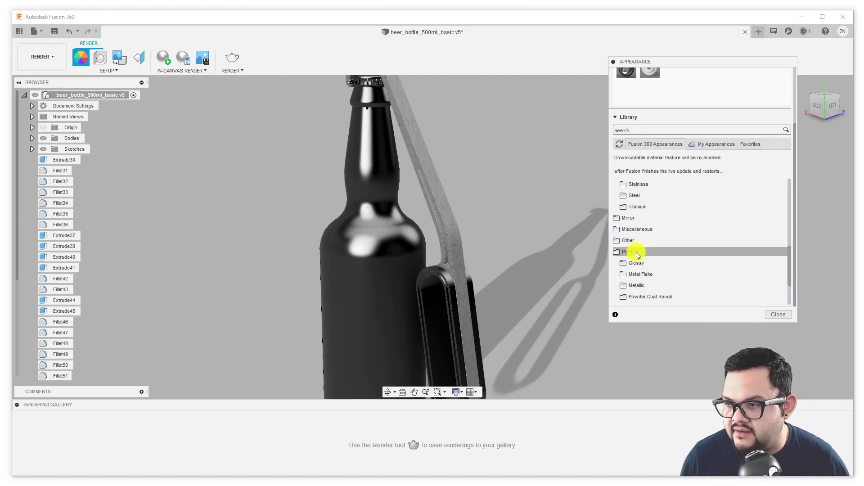
pyautogui.scroll(-3, 639, 253)
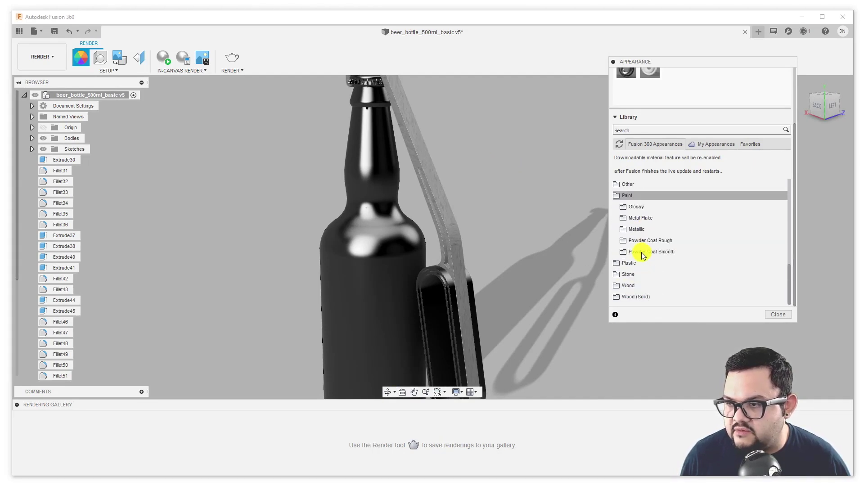
pyautogui.click(641, 207)
pyautogui.scroll(-5, 656, 218)
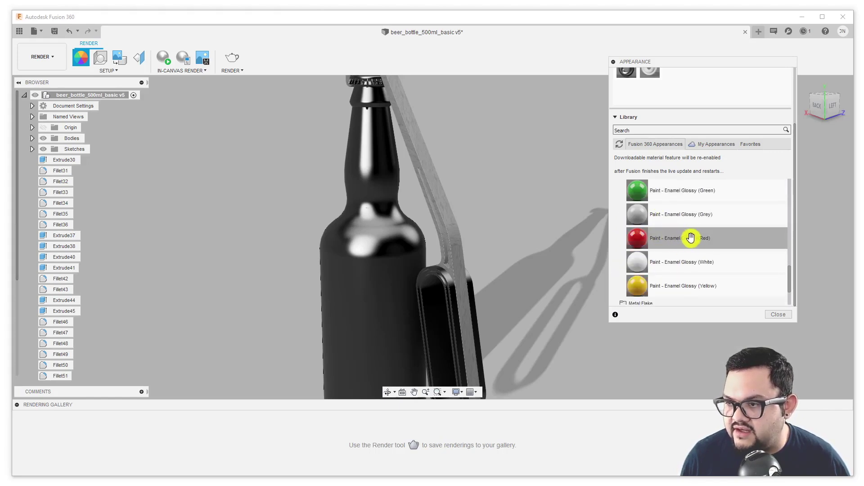
# - Apply the Paint - Enamel Glossy (Red) appearance to the opener's looped handle grip and inspect it from the back
pyautogui.moveTo(693, 238); pyautogui.dragTo(596, 249)
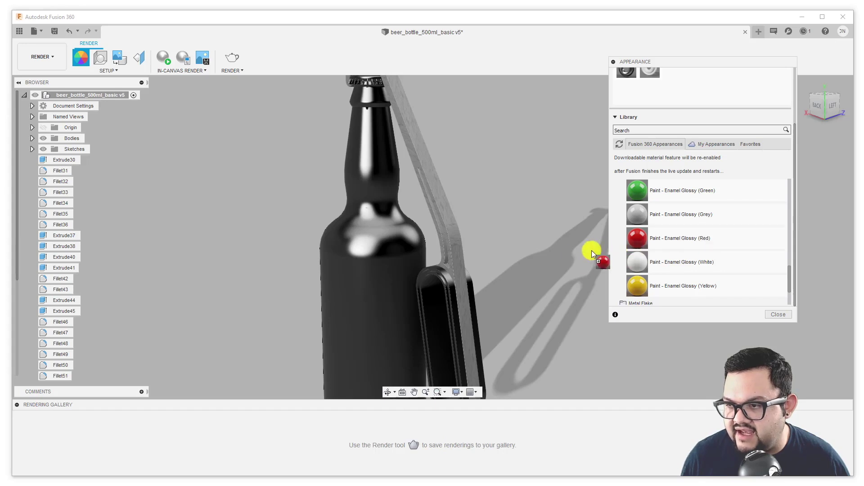
pyautogui.moveTo(485, 287); pyautogui.dragTo(447, 288)
pyautogui.moveTo(528, 275); pyautogui.dragTo(558, 215, button='middle')
pyautogui.keyDown('shift'); pyautogui.moveTo(478, 139); pyautogui.dragTo(525, 168, button='middle'); pyautogui.keyUp('shift')
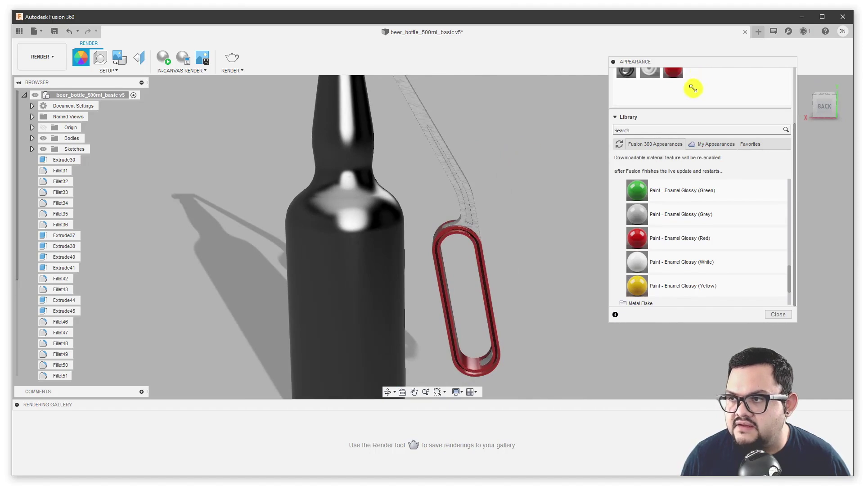
pyautogui.scroll(3, 693, 88)
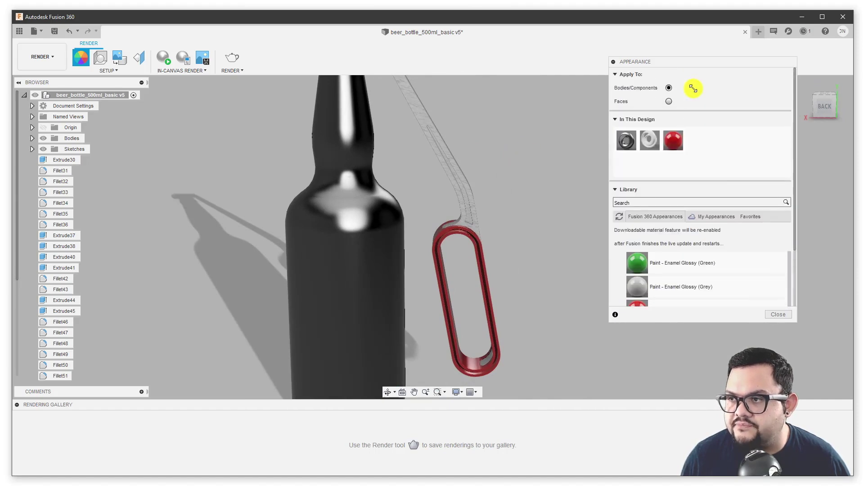
pyautogui.click(669, 101)
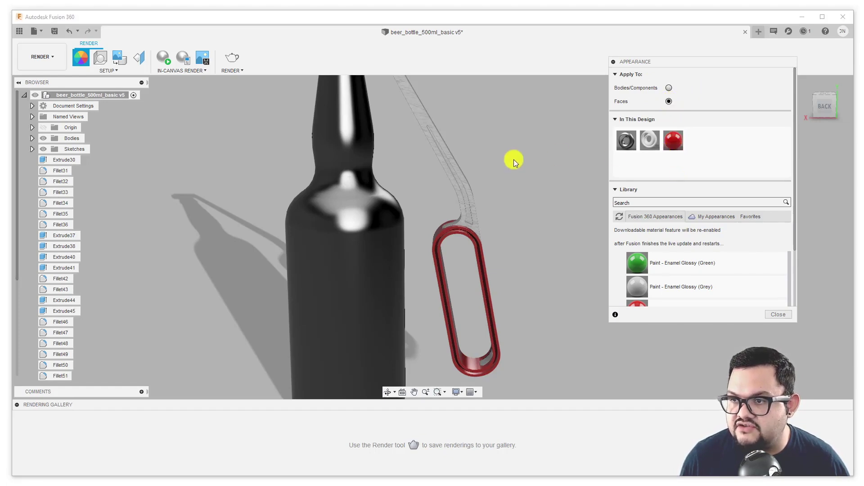
pyautogui.scroll(4, 470, 194)
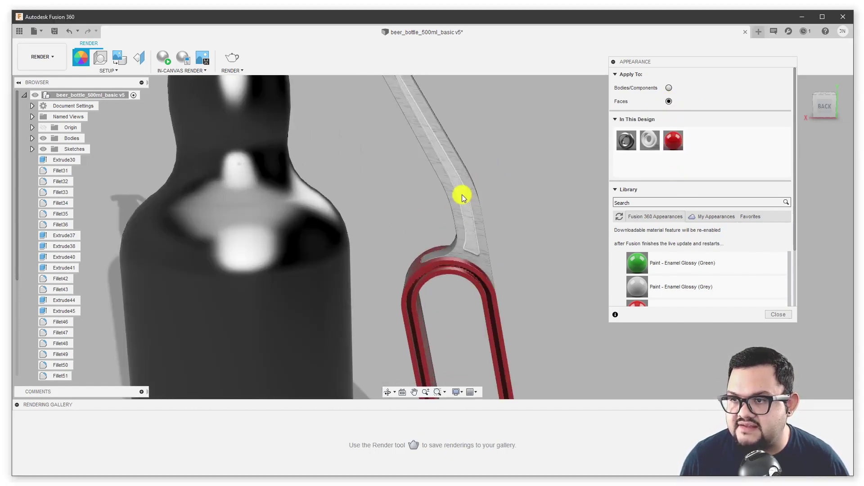
pyautogui.click(462, 195)
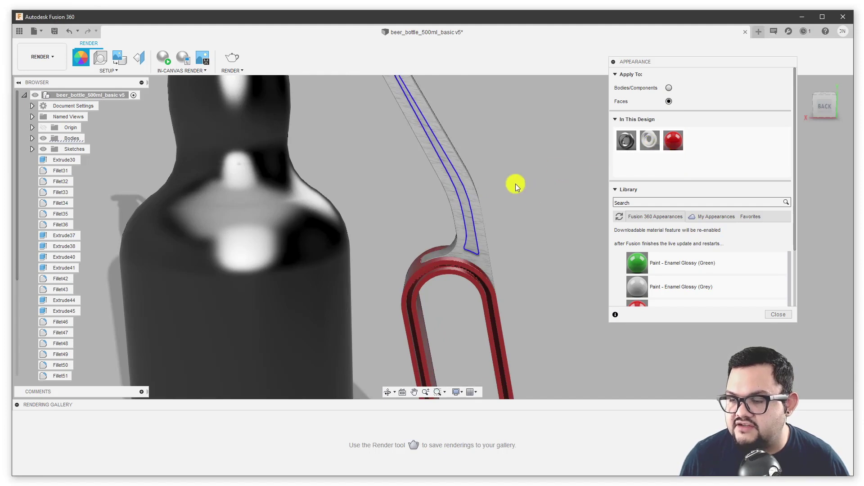
pyautogui.press('Escape')
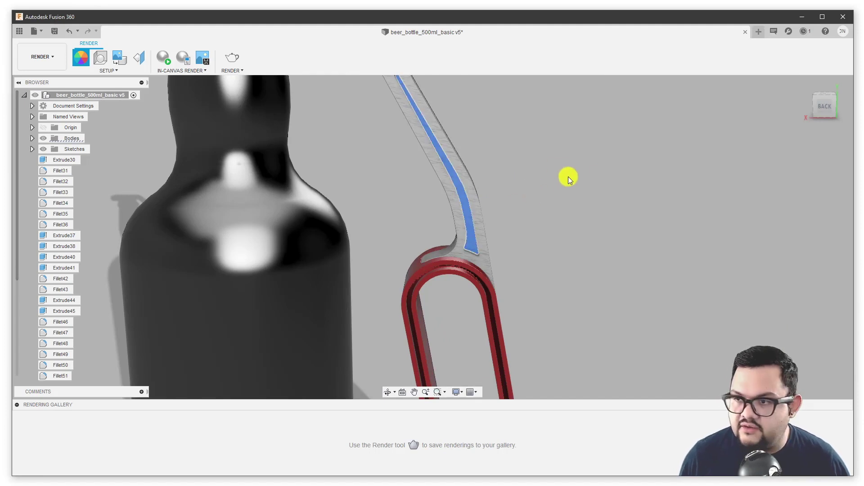
# - Apply the Paint - Enamel Glossy (Red) appearance to only the recessed faces of the opener's arm, and close the Appearance dialog
pyautogui.click(80, 58)
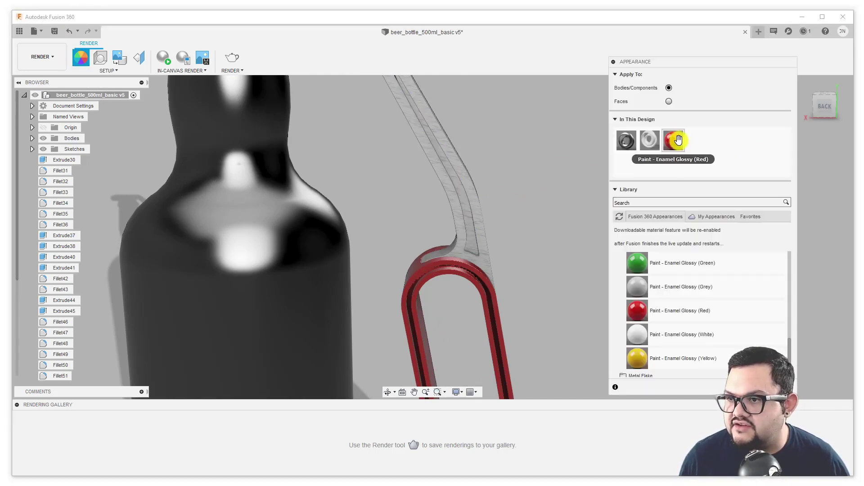
pyautogui.click(669, 101)
pyautogui.moveTo(673, 140); pyautogui.dragTo(461, 191)
pyautogui.keyDown('shift'); pyautogui.moveTo(509, 166); pyautogui.dragTo(366, 156, button='middle'); pyautogui.keyUp('shift')
pyautogui.moveTo(674, 139); pyautogui.dragTo(458, 214)
pyautogui.keyDown('shift'); pyautogui.moveTo(337, 236); pyautogui.dragTo(507, 232, button='middle'); pyautogui.keyUp('shift')
pyautogui.scroll(-5, 486, 250)
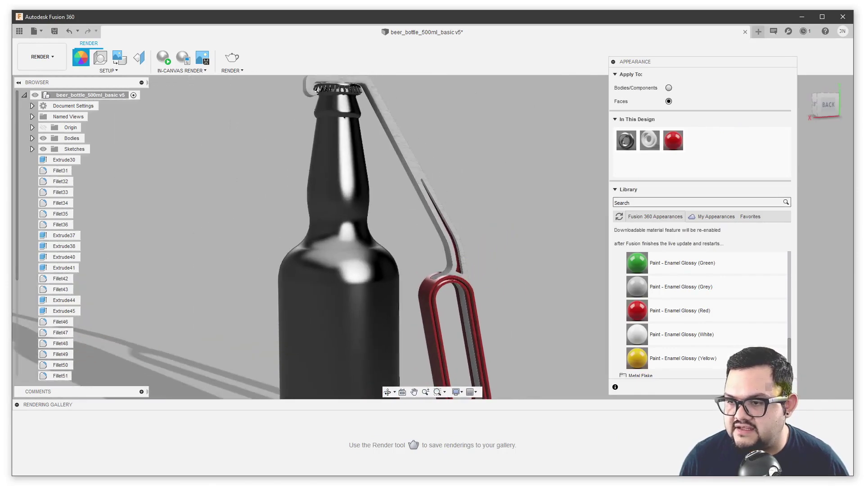
pyautogui.press('Escape')
# - Get a close view of the opener's head and bottle cap from above, and reopen the Appearance dialog clear of the model
pyautogui.keyDown('shift'); pyautogui.moveTo(573, 228); pyautogui.dragTo(573, 286, button='middle'); pyautogui.keyUp('shift')
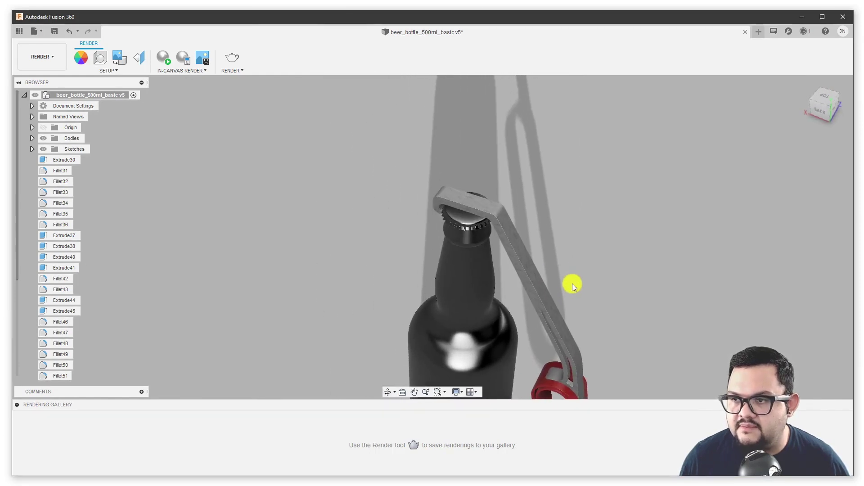
pyautogui.scroll(4, 494, 236)
pyautogui.press('a')
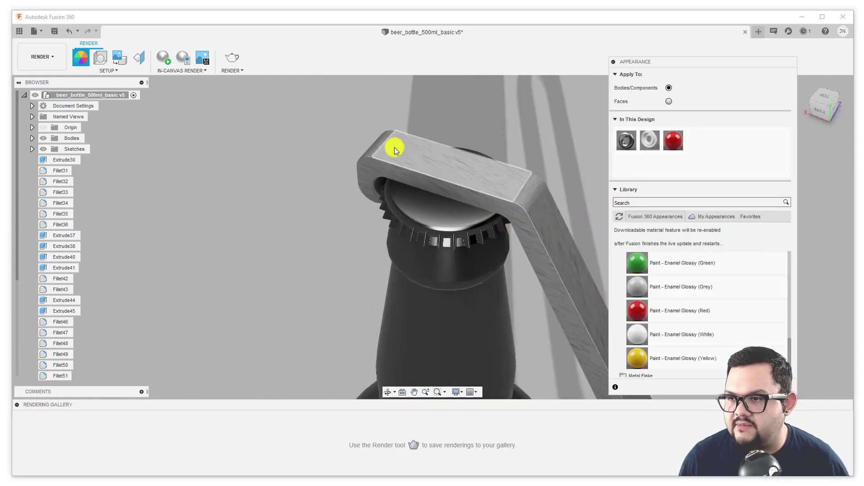
pyautogui.moveTo(681, 64); pyautogui.dragTo(723, 73)
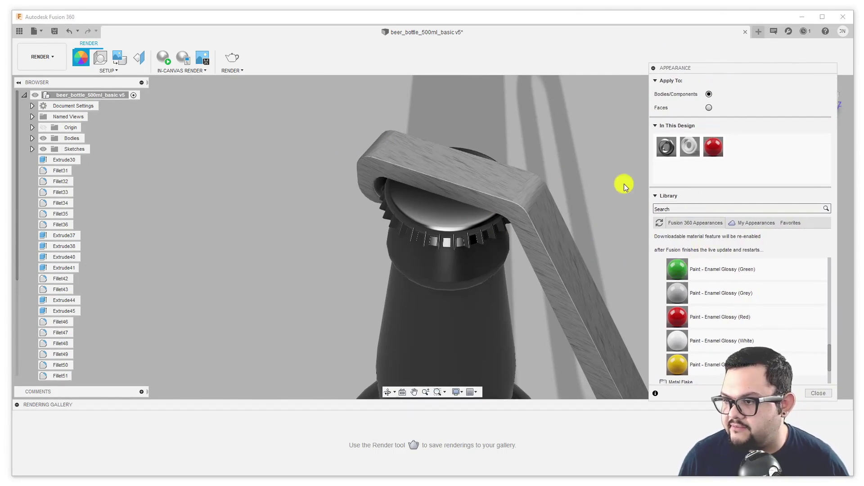
# - Search the appearance library for aluminum and expand the Fusion 360 Appearance Library results
pyautogui.click(713, 209)
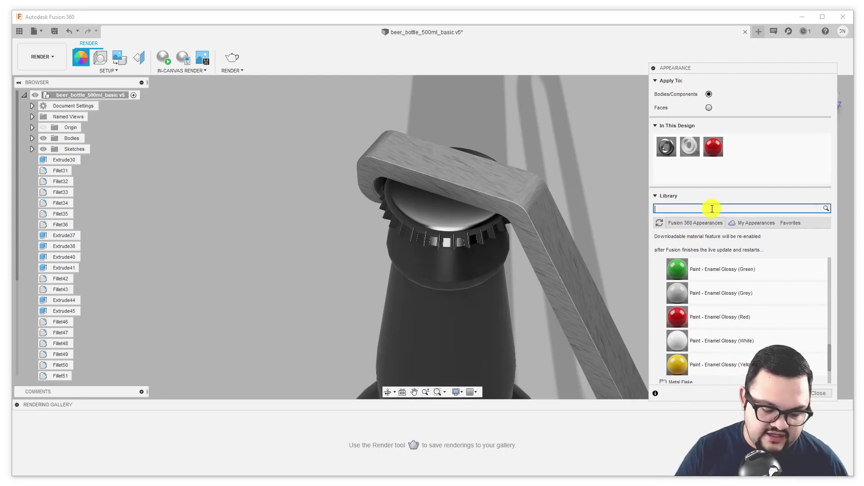
pyautogui.write('alumin')
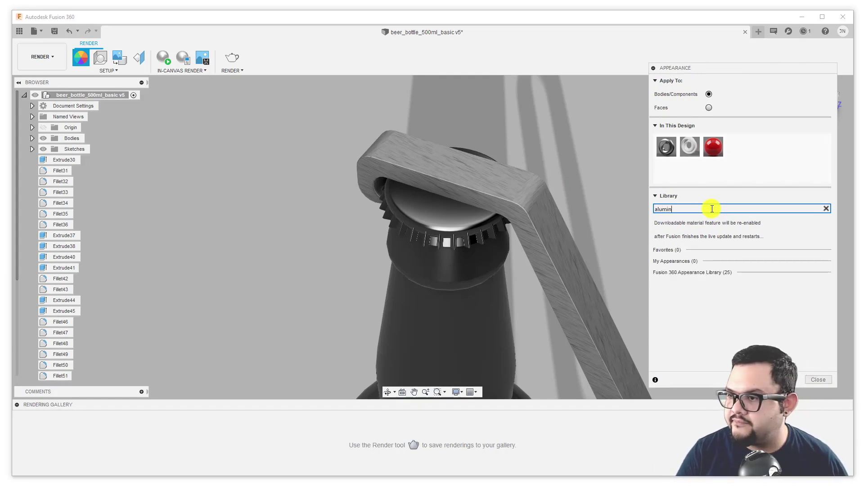
pyautogui.write('ium')
pyautogui.press('BackSpace')
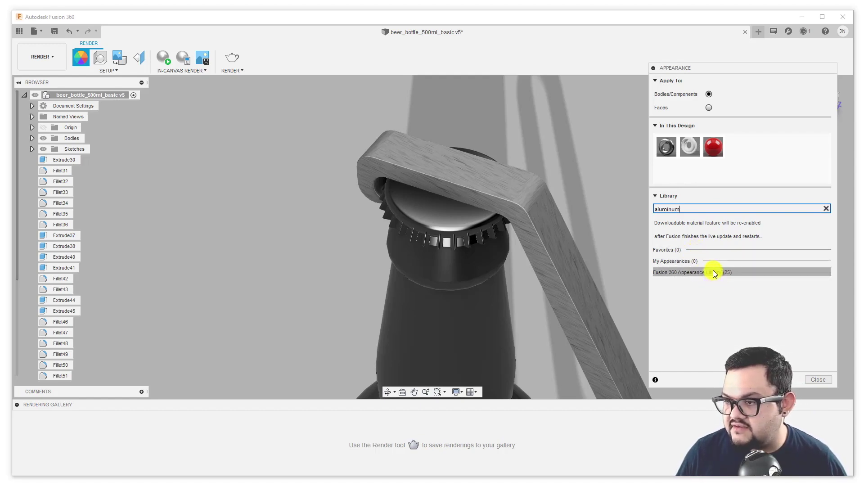
pyautogui.click(732, 272)
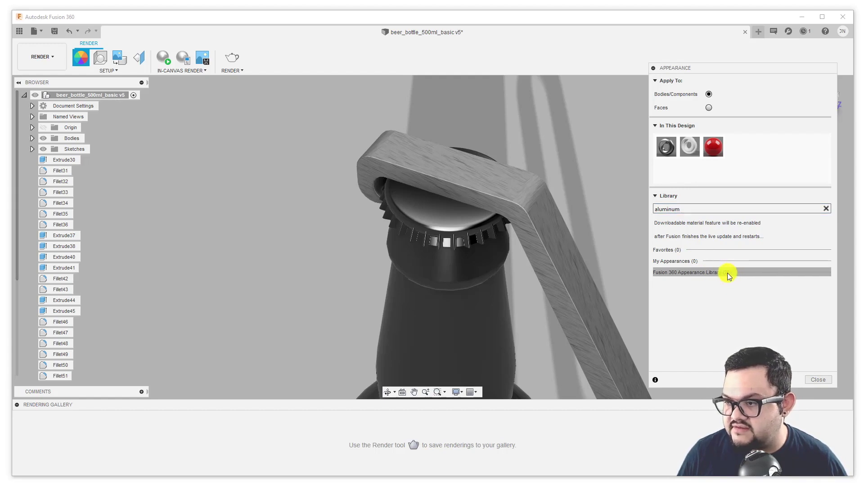
# - Apply the Aluminum - Bead Blasted appearance to the bottle cap and check it from a slightly different angle
pyautogui.scroll(-3, 730, 280)
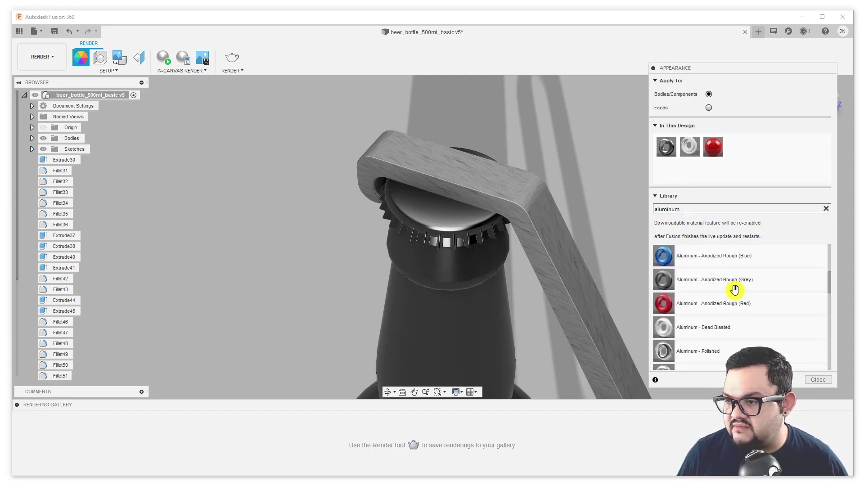
pyautogui.scroll(-6, 729, 286)
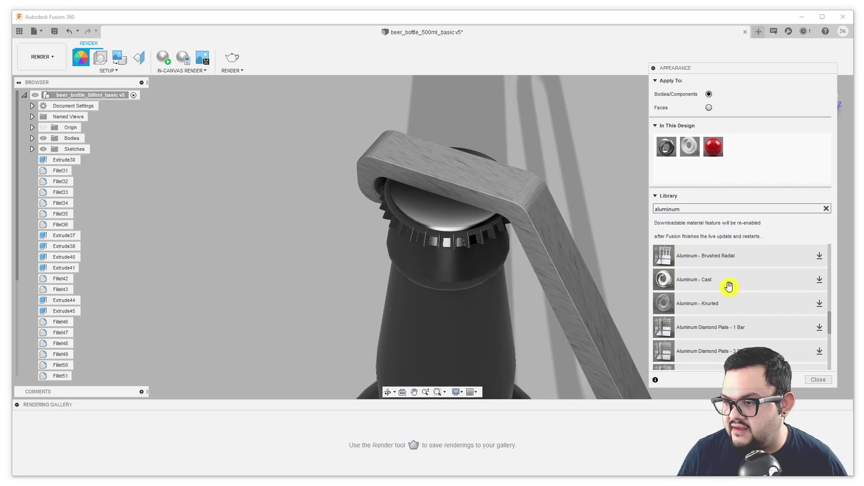
pyautogui.scroll(5, 730, 283)
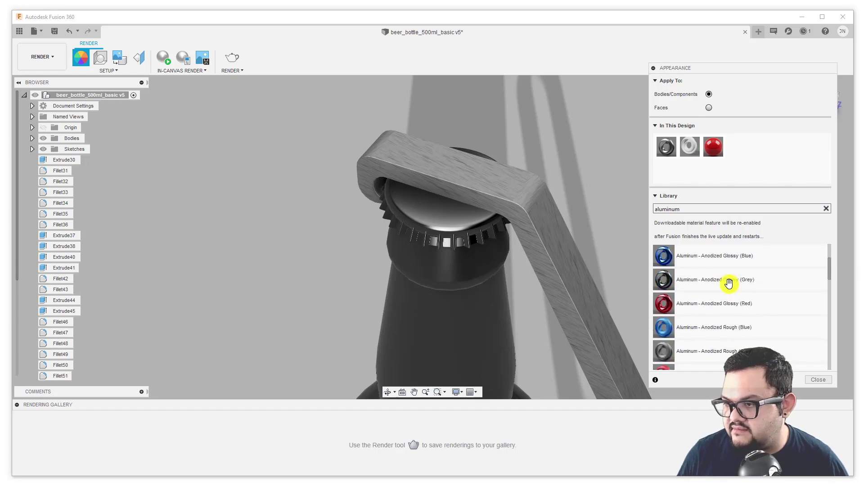
pyautogui.scroll(3, 701, 288)
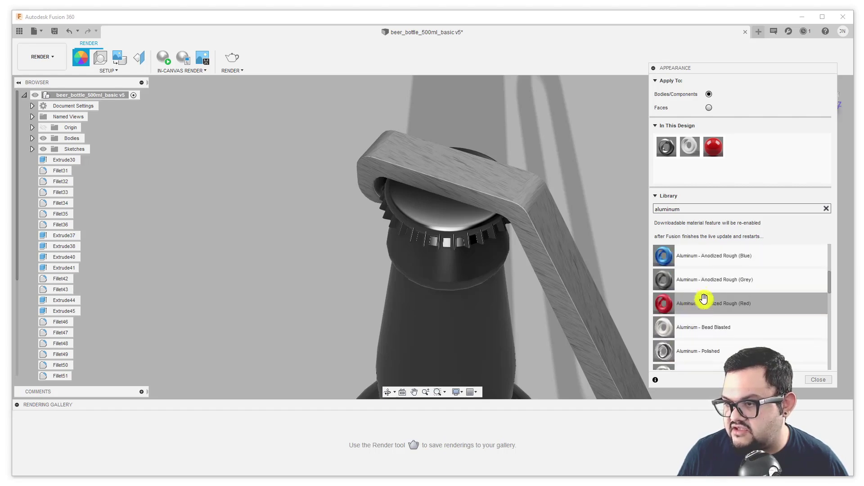
pyautogui.scroll(-2, 711, 342)
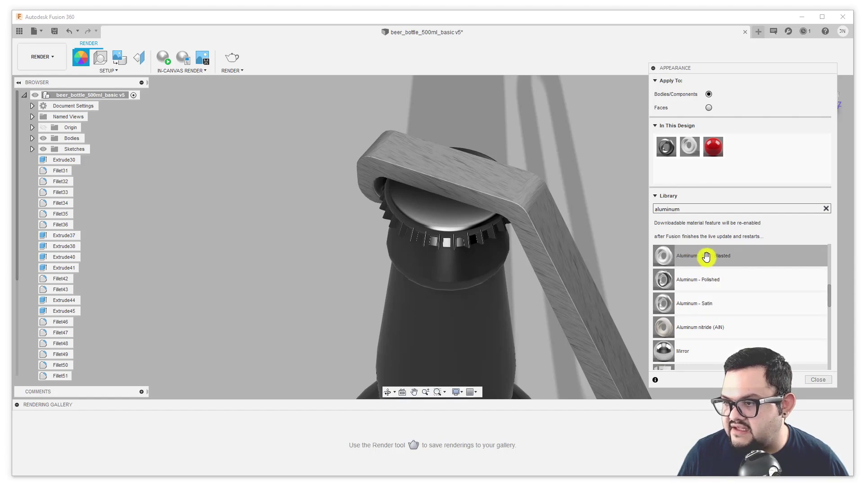
pyautogui.moveTo(699, 256); pyautogui.dragTo(447, 212)
pyautogui.moveTo(284, 253)
pyautogui.keyDown('shift'); pyautogui.mouseDown(button='middle')
pyautogui.moveTo(293, 237)
pyautogui.moveTo(291, 256)
pyautogui.moveTo(309, 285)
pyautogui.moveTo(285, 253)
pyautogui.mouseUp(button='middle'); pyautogui.keyUp('shift')
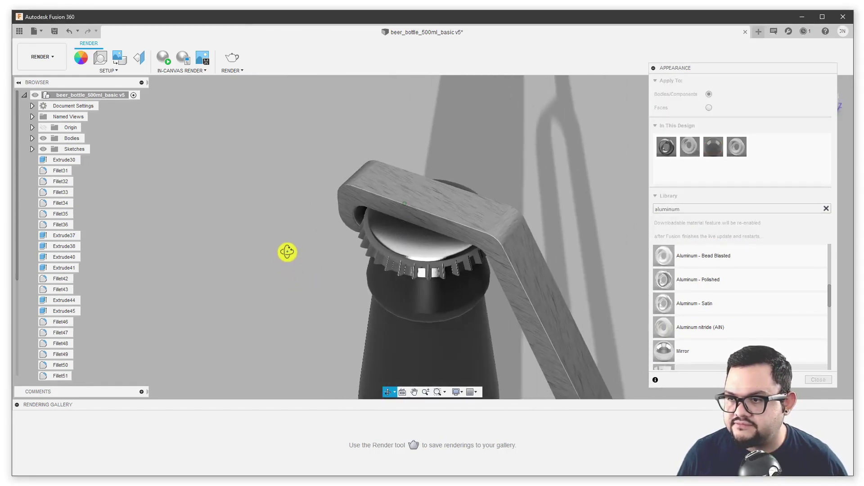
# - Bring the bottle's body into view, search the appearance library for glass and expand the Fusion 360 Appearance Library results
pyautogui.keyDown('shift'); pyautogui.moveTo(519, 268); pyautogui.dragTo(574, 253, button='middle'); pyautogui.keyUp('shift')
pyautogui.keyDown('shift'); pyautogui.moveTo(566, 264); pyautogui.dragTo(591, 230, button='middle'); pyautogui.keyUp('shift')
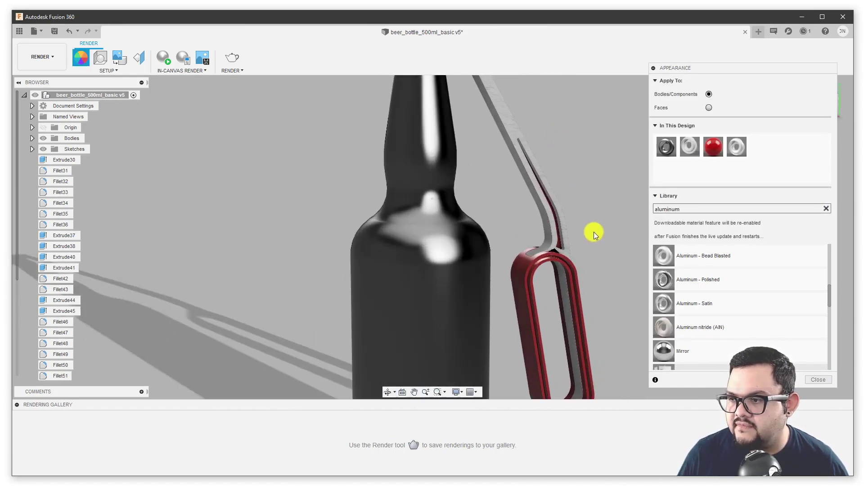
pyautogui.click(696, 209)
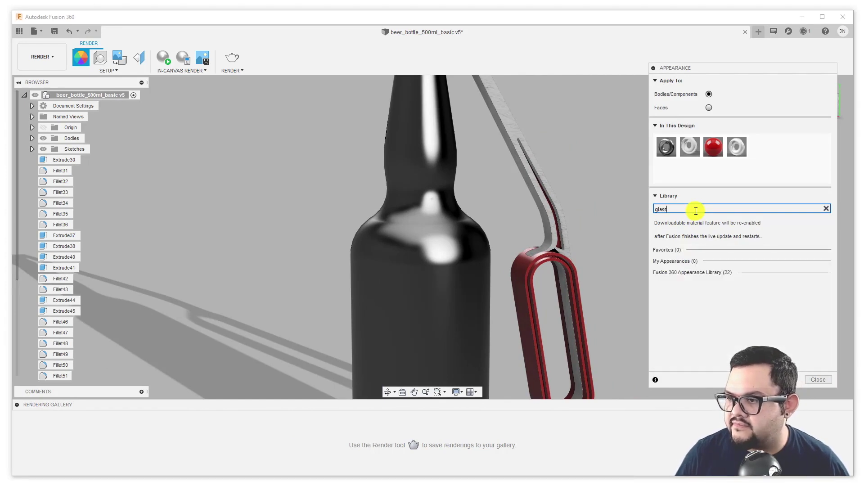
pyautogui.click(713, 276)
# - Apply the Glass - Heavy Color appearance to the bottle, view the whole model from the back and close the Appearance dialog
pyautogui.scroll(-10, 714, 291)
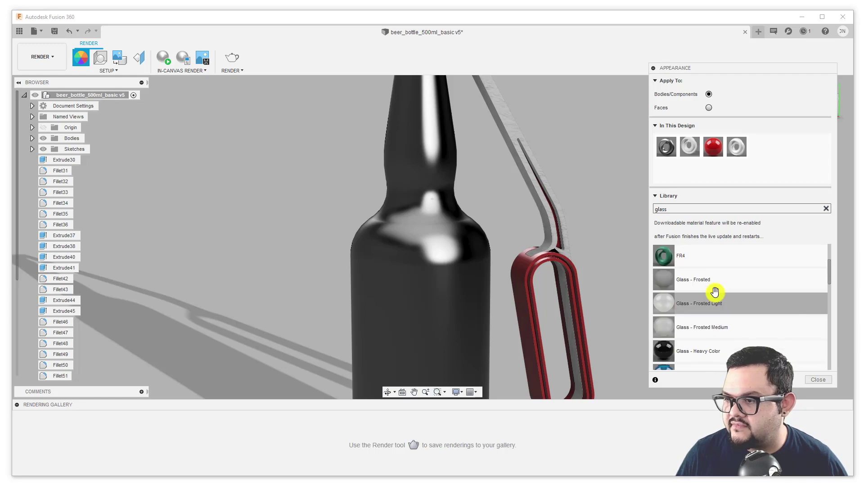
pyautogui.scroll(10, 715, 292)
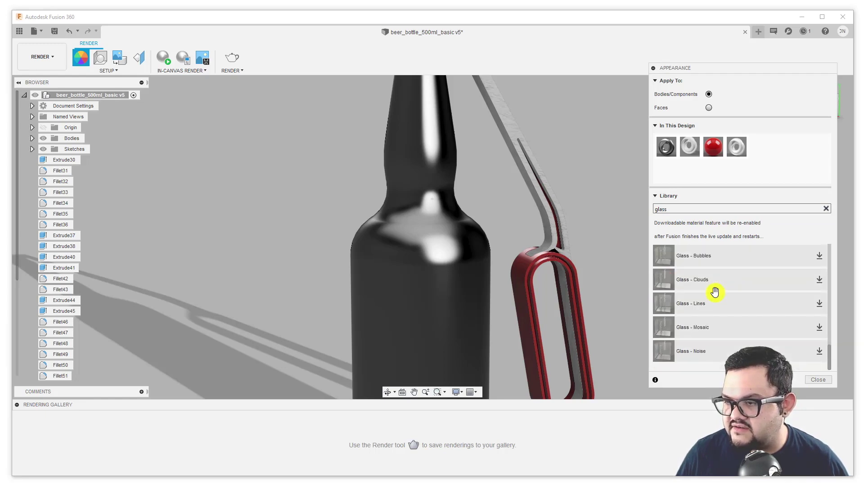
pyautogui.scroll(-3, 715, 292)
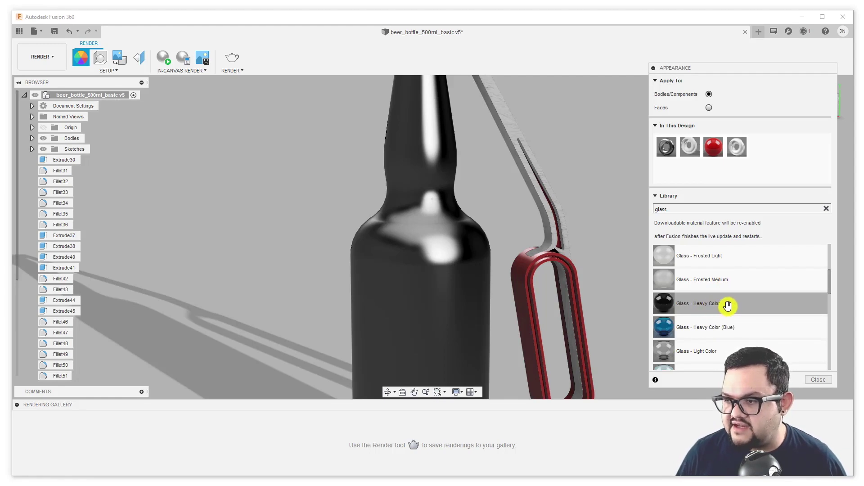
pyautogui.moveTo(728, 306); pyautogui.dragTo(456, 225)
pyautogui.scroll(-5, 483, 205)
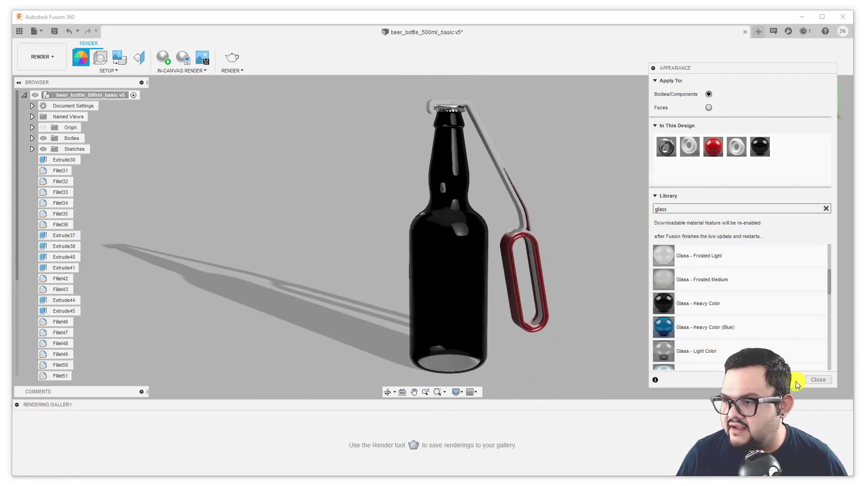
pyautogui.keyDown('shift'); pyautogui.moveTo(521, 235); pyautogui.dragTo(498, 226, button='middle'); pyautogui.keyUp('shift')
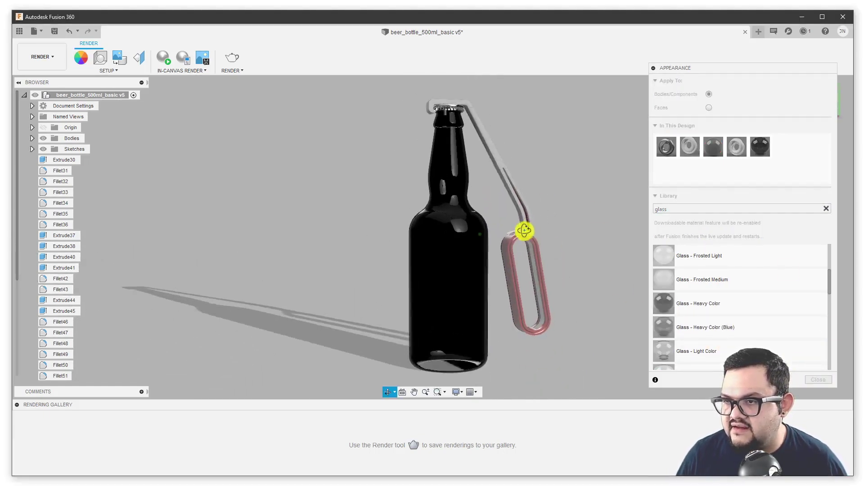
pyautogui.click(824, 378)
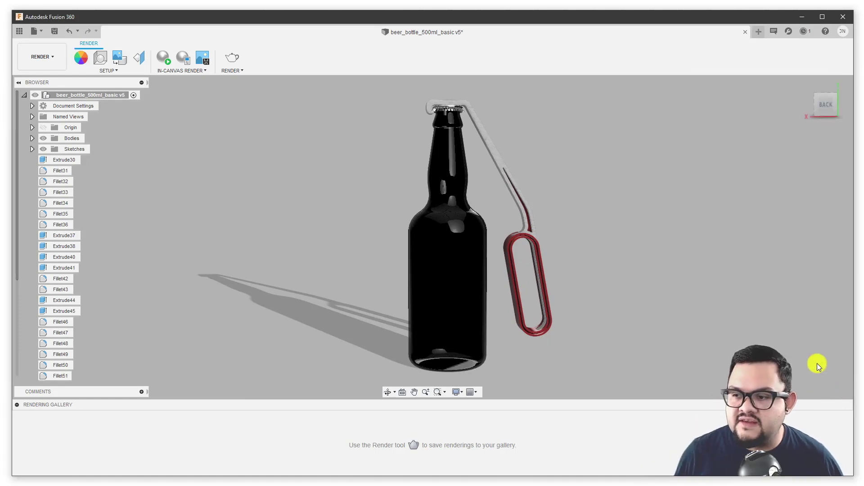
# - Frame the whole bottle and opener from the back and start an in-canvas render
pyautogui.keyDown('shift'); pyautogui.moveTo(577, 239); pyautogui.dragTo(585, 235, button='middle'); pyautogui.keyUp('shift')
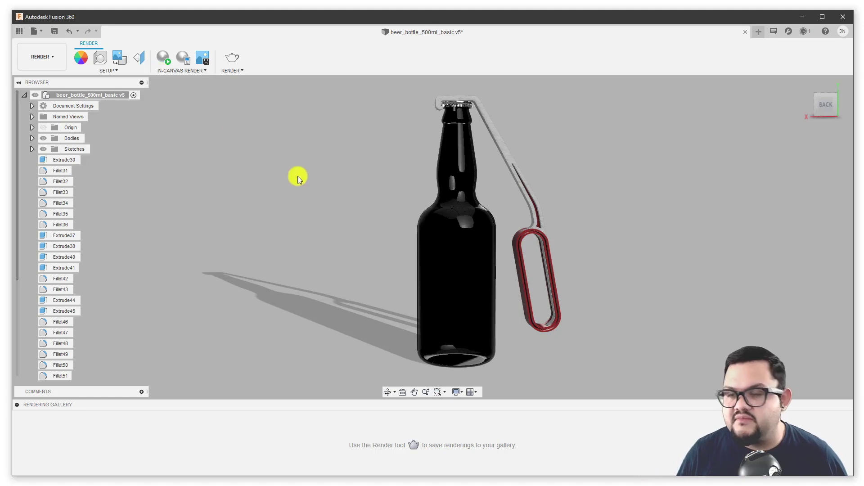
pyautogui.moveTo(365, 218); pyautogui.dragTo(357, 215, button='middle')
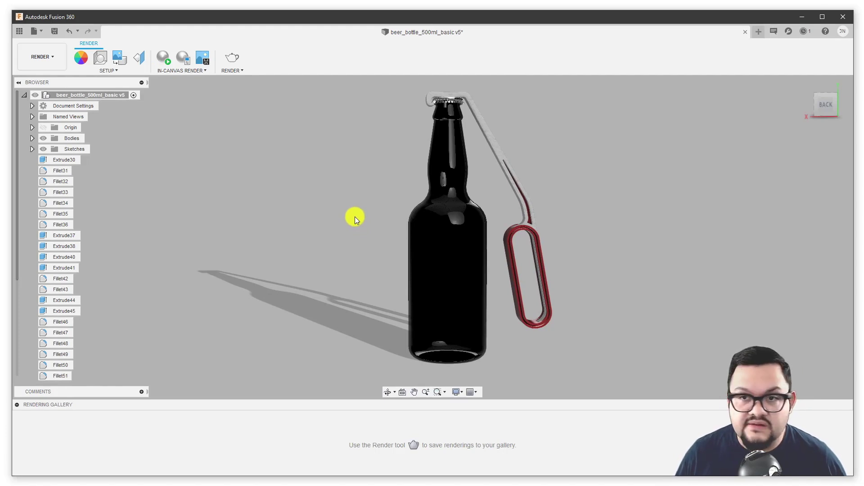
pyautogui.click(165, 58)
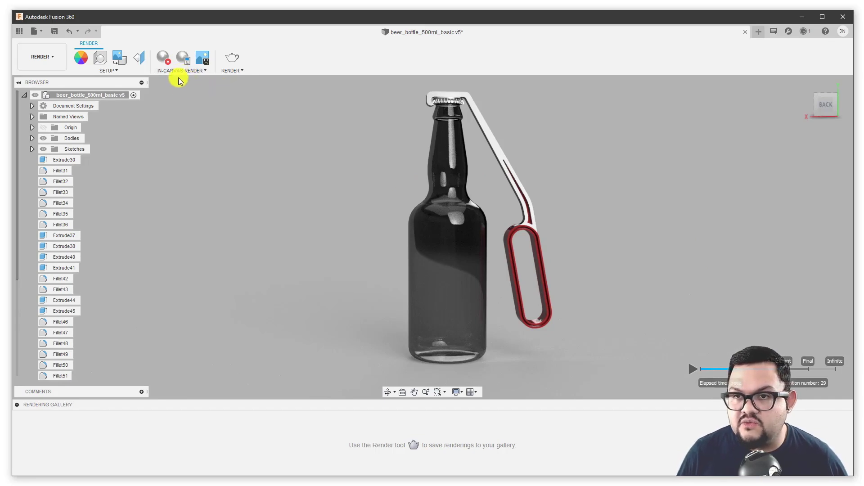
# - Stop and restart the in-canvas render, and inspect the rendered bottle and opener from several angles, ending with a back view
pyautogui.click(166, 59)
pyautogui.keyDown('shift'); pyautogui.moveTo(303, 158); pyautogui.dragTo(379, 208, button='middle'); pyautogui.keyUp('shift')
pyautogui.click(168, 61)
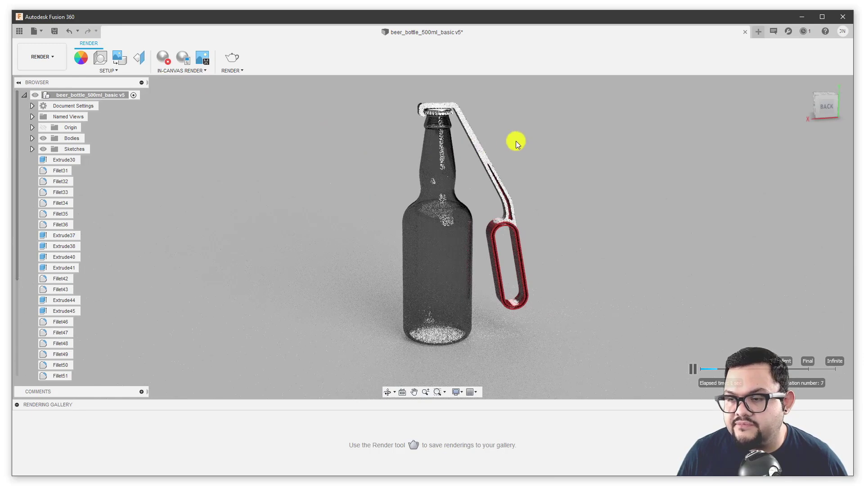
pyautogui.moveTo(514, 135)
pyautogui.keyDown('shift'); pyautogui.mouseDown(button='middle')
pyautogui.moveTo(473, 120)
pyautogui.moveTo(499, 140)
pyautogui.mouseUp(button='middle'); pyautogui.keyUp('shift')
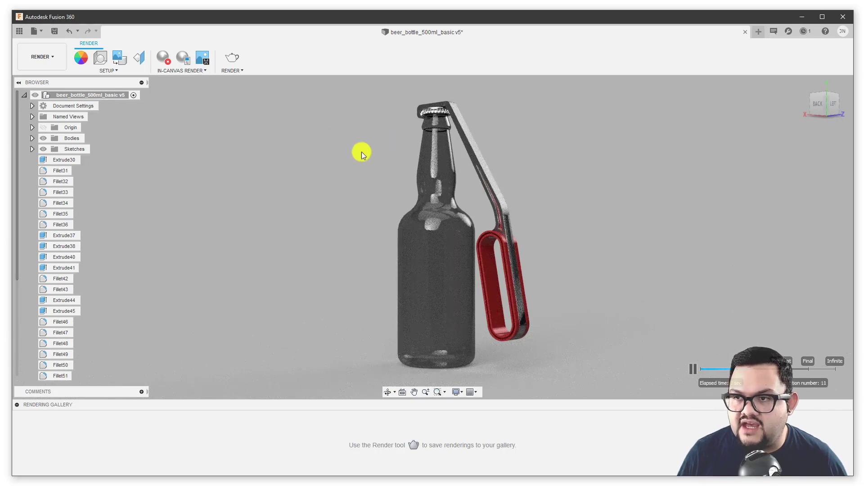
pyautogui.moveTo(350, 156)
pyautogui.keyDown('shift'); pyautogui.mouseDown(button='middle')
pyautogui.moveTo(393, 157)
pyautogui.moveTo(428, 172)
pyautogui.moveTo(438, 191)
pyautogui.moveTo(420, 198)
pyautogui.moveTo(406, 187)
pyautogui.moveTo(473, 222)
pyautogui.moveTo(495, 197)
pyautogui.moveTo(492, 161)
pyautogui.moveTo(465, 118)
pyautogui.moveTo(385, 93)
pyautogui.mouseUp(button='middle'); pyautogui.keyUp('shift')
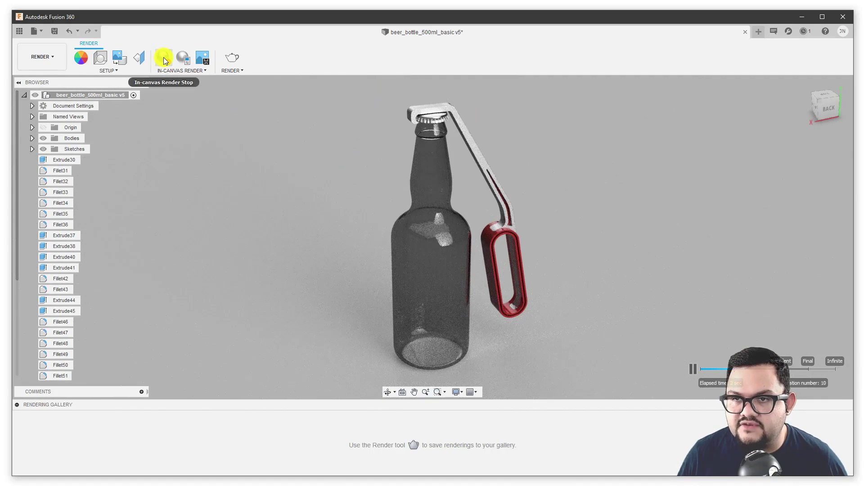
pyautogui.keyDown('shift'); pyautogui.moveTo(369, 257); pyautogui.dragTo(388, 275, button='middle'); pyautogui.keyUp('shift')
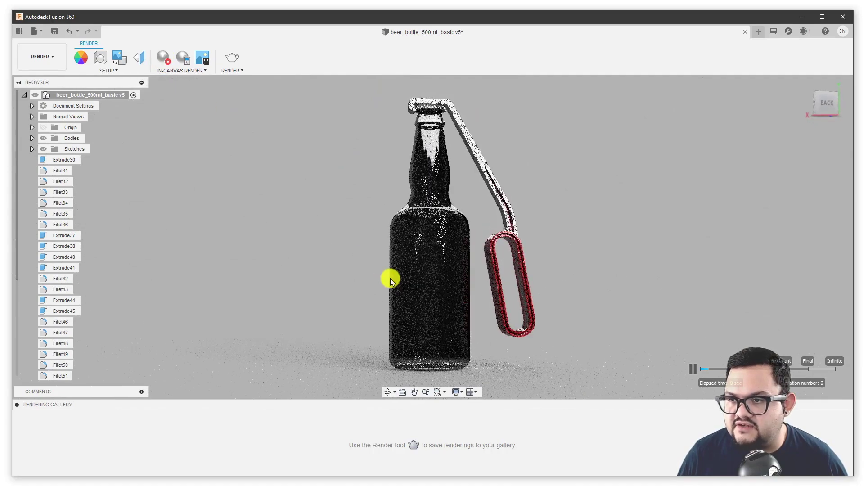
pyautogui.keyDown('shift'); pyautogui.moveTo(301, 296); pyautogui.dragTo(303, 311, button='middle'); pyautogui.keyUp('shift')
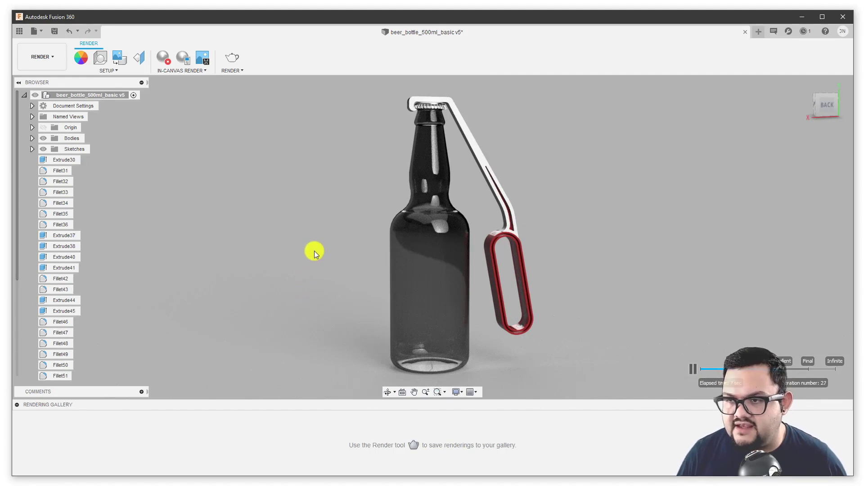
# - Open the Glass - Heavy Color appearance for editing, try an absorption distance of 100 mm, and set it to 3 mm
pyautogui.click(81, 60)
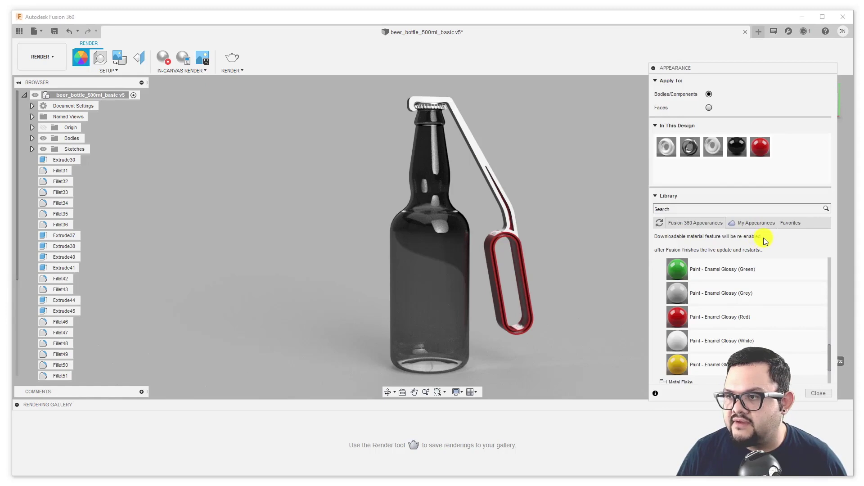
pyautogui.doubleClick(738, 151)
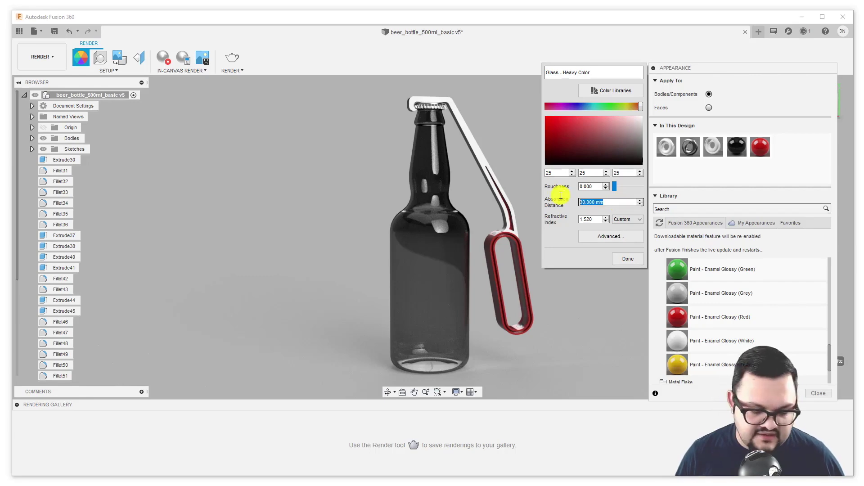
pyautogui.write('100')
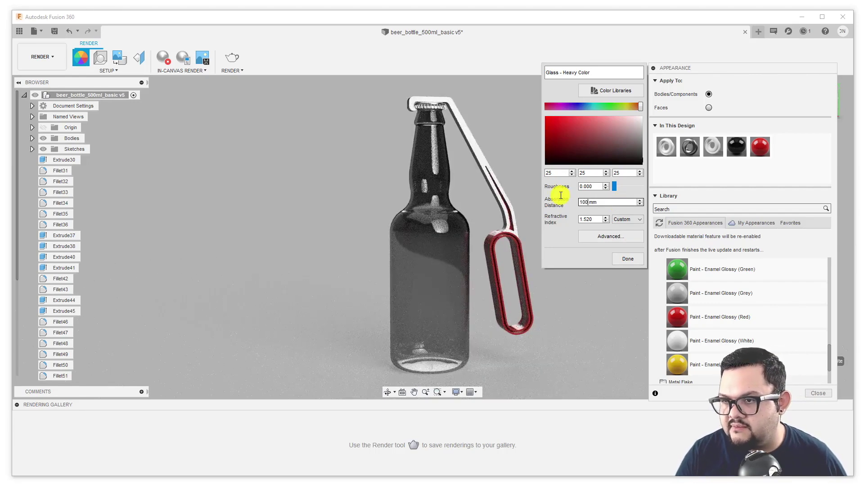
pyautogui.doubleClick(589, 202)
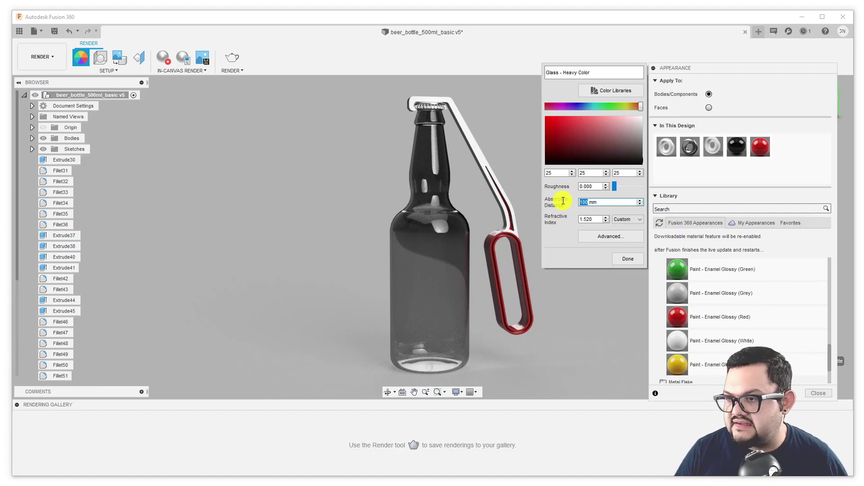
pyautogui.write('3')
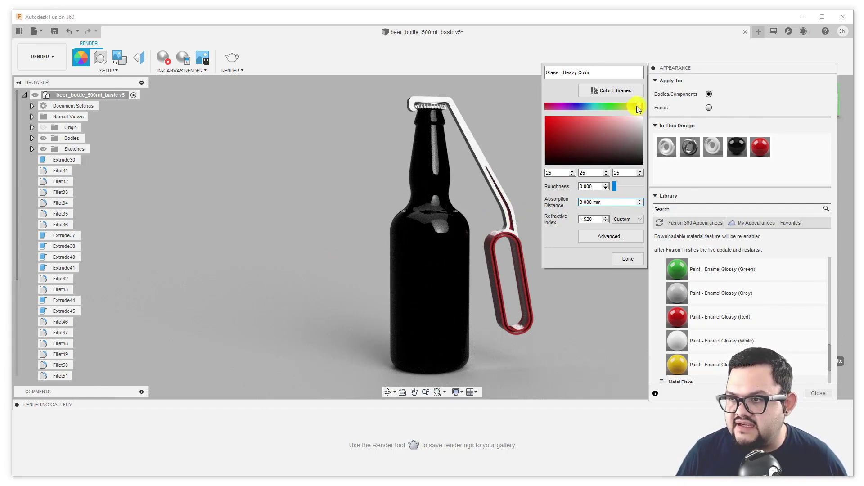
# - Change the Glass - Heavy Color appearance to a dark amber brown with RGB 139, 60, 0 and finish editing it
pyautogui.moveTo(639, 109); pyautogui.dragTo(635, 108)
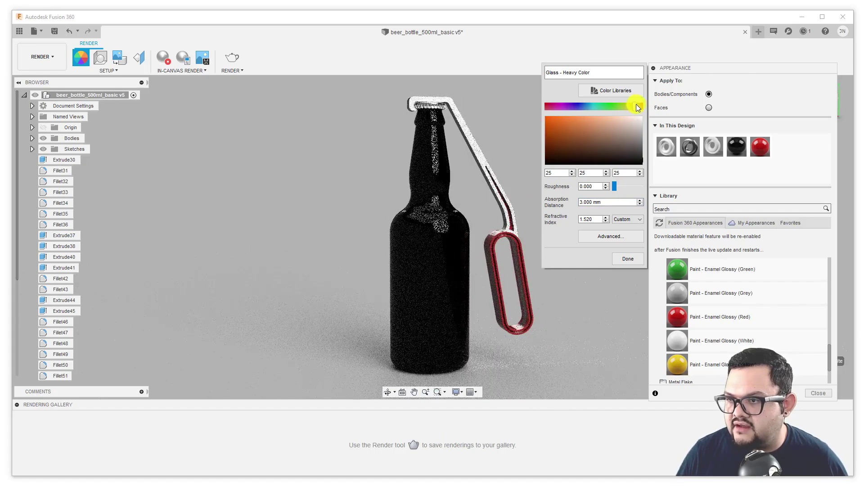
pyautogui.click(548, 143)
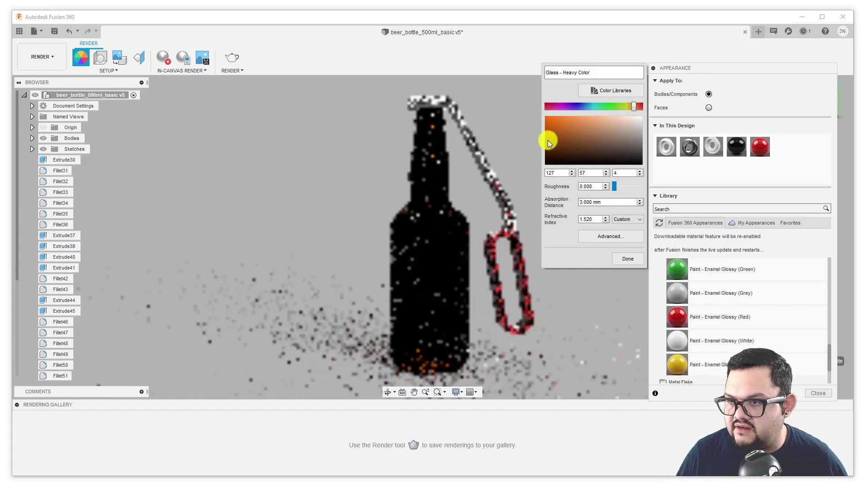
pyautogui.click(553, 139)
pyautogui.moveTo(552, 137); pyautogui.dragTo(544, 138)
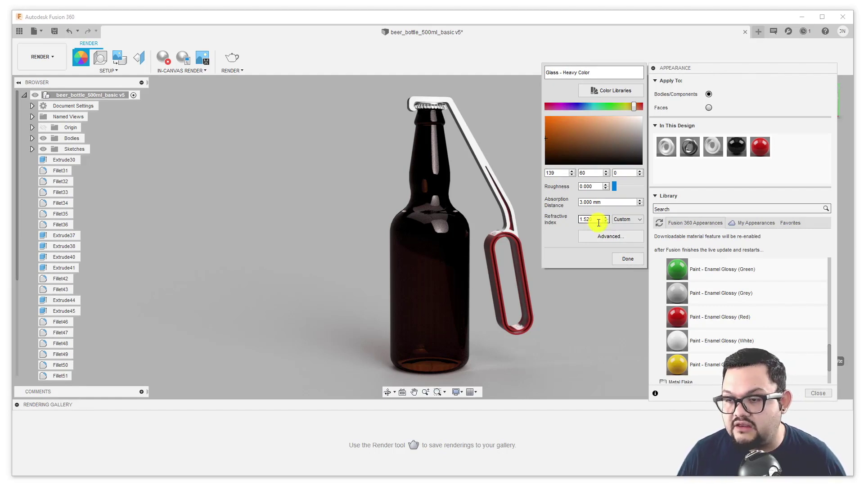
pyautogui.click(620, 256)
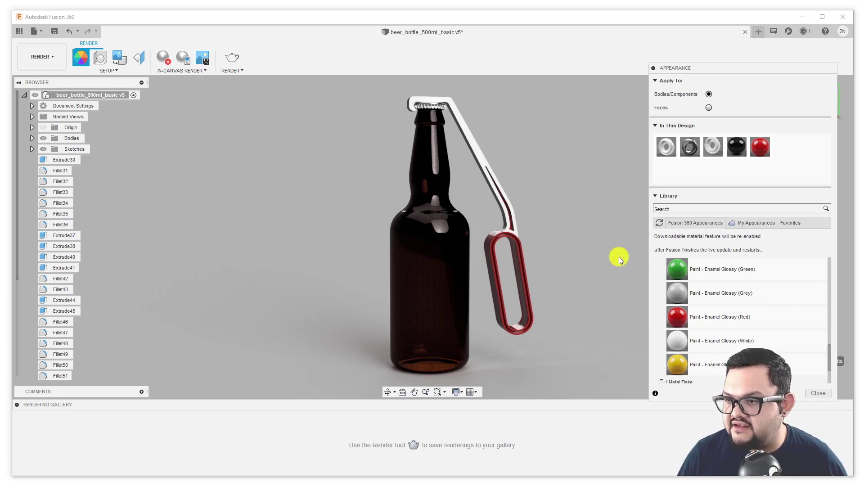
# - Close the appearance settings, open the render settings, and check the custom image width and height
pyautogui.click(820, 394)
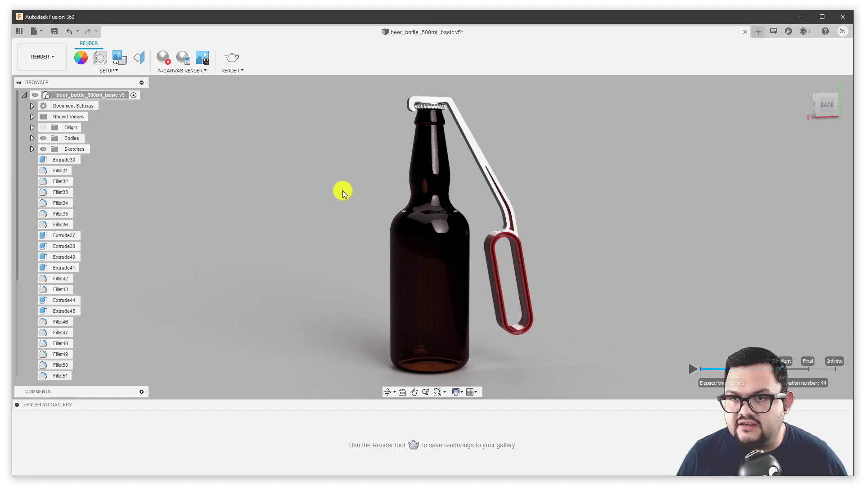
pyautogui.click(234, 60)
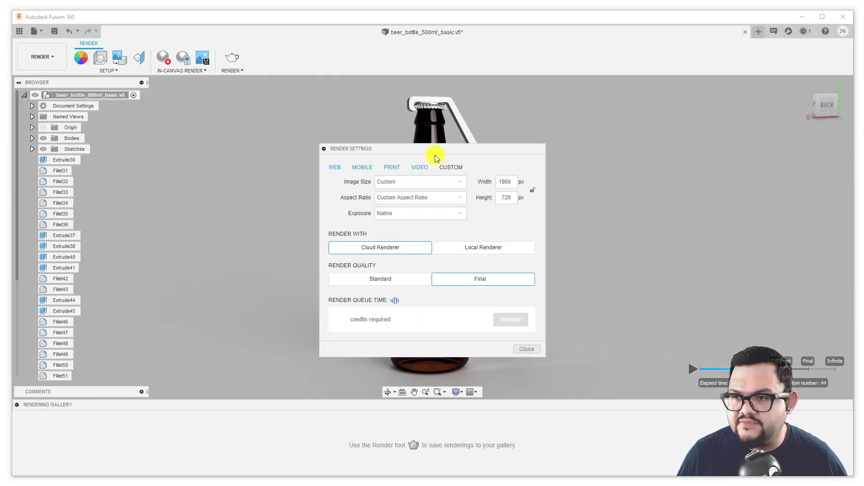
pyautogui.moveTo(434, 148); pyautogui.dragTo(237, 142)
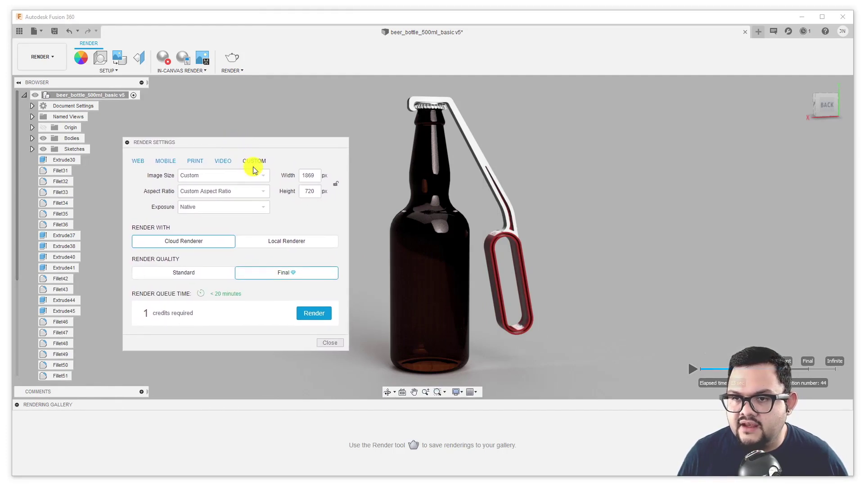
pyautogui.doubleClick(305, 175)
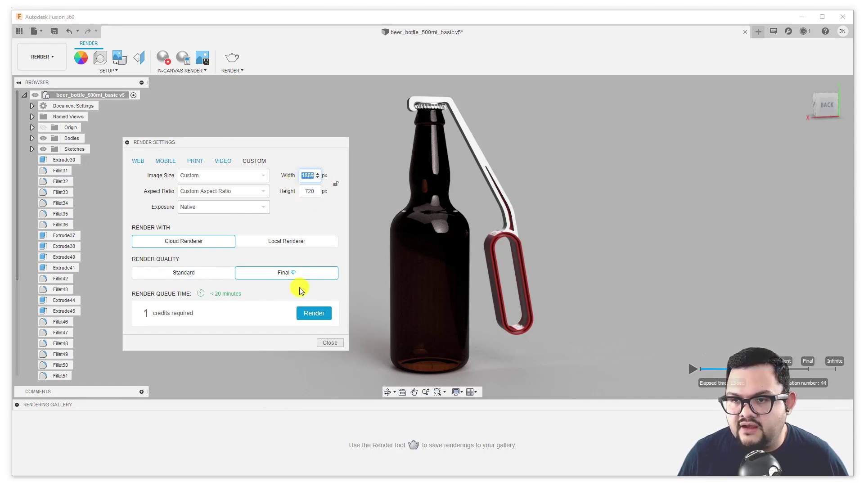
pyautogui.moveTo(285, 142); pyautogui.dragTo(735, 120)
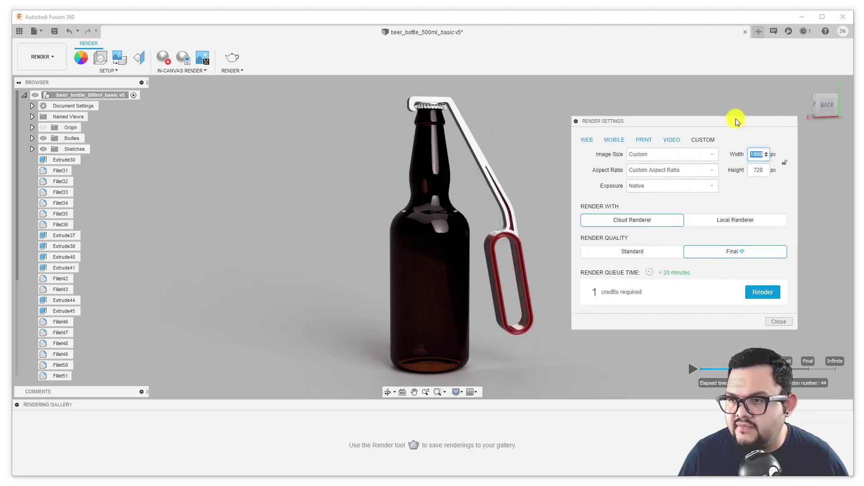
pyautogui.click(778, 322)
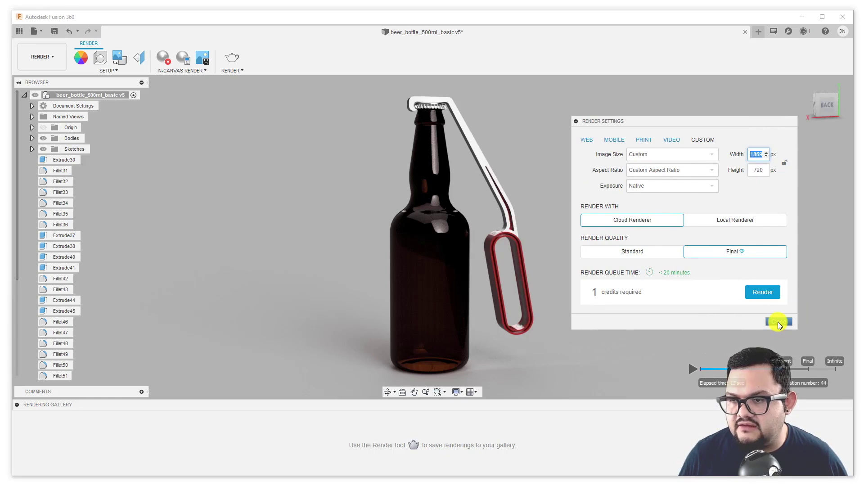
pyautogui.click(761, 154)
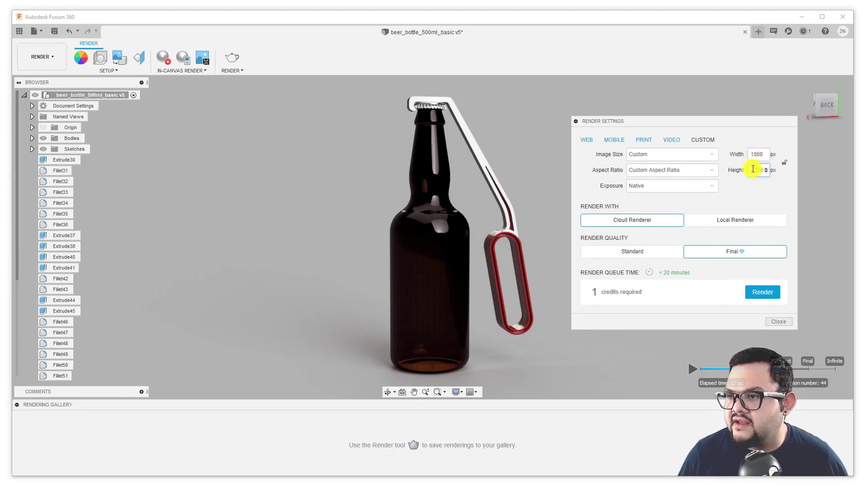
# - Examine the available image size presets, aspect ratios and exposure options for the rendering
pyautogui.click(690, 156)
pyautogui.scroll(-5, 671, 201)
pyautogui.scroll(5, 673, 283)
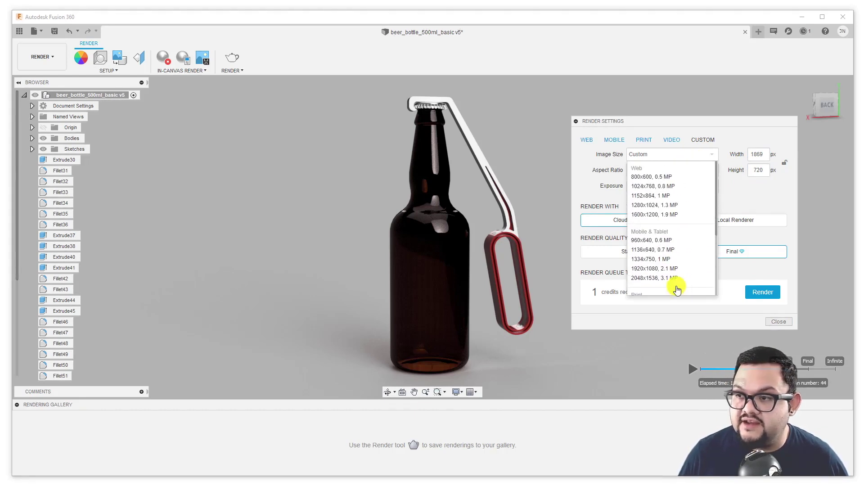
pyautogui.click(606, 178)
pyautogui.click(647, 175)
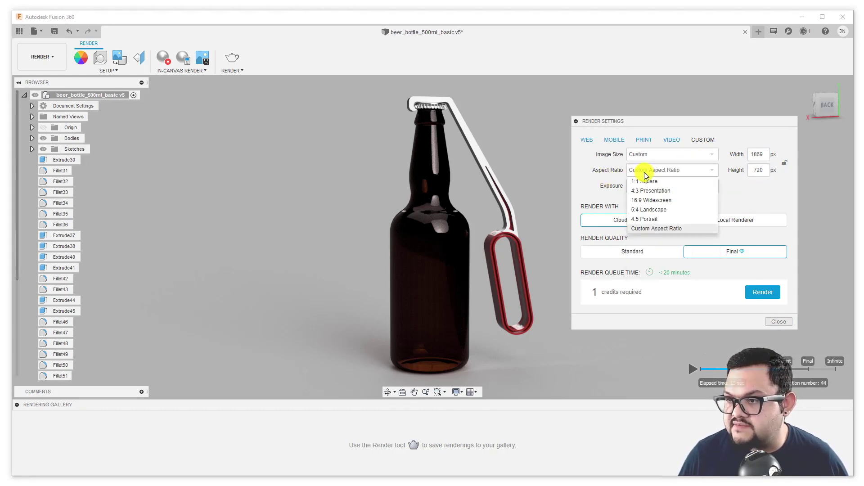
pyautogui.click(603, 172)
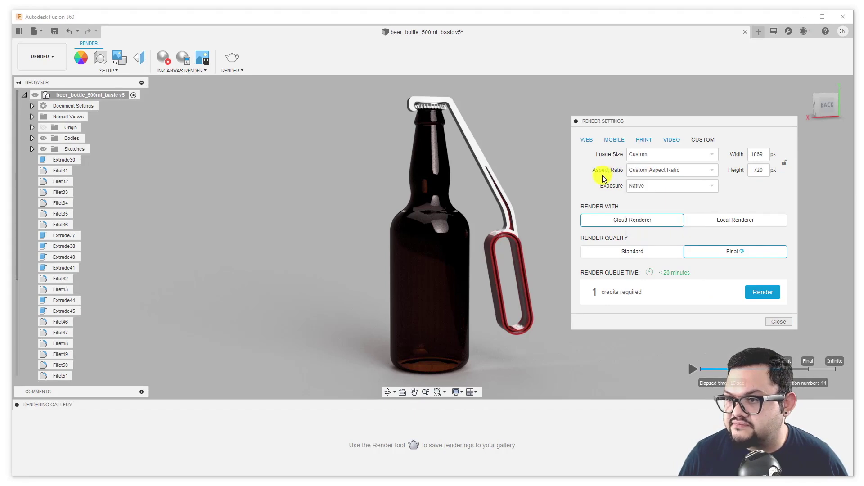
pyautogui.click(636, 192)
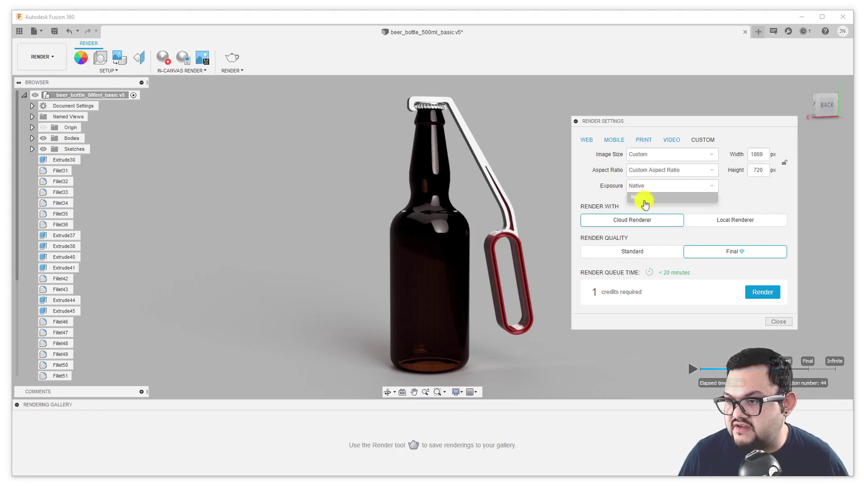
pyautogui.click(598, 184)
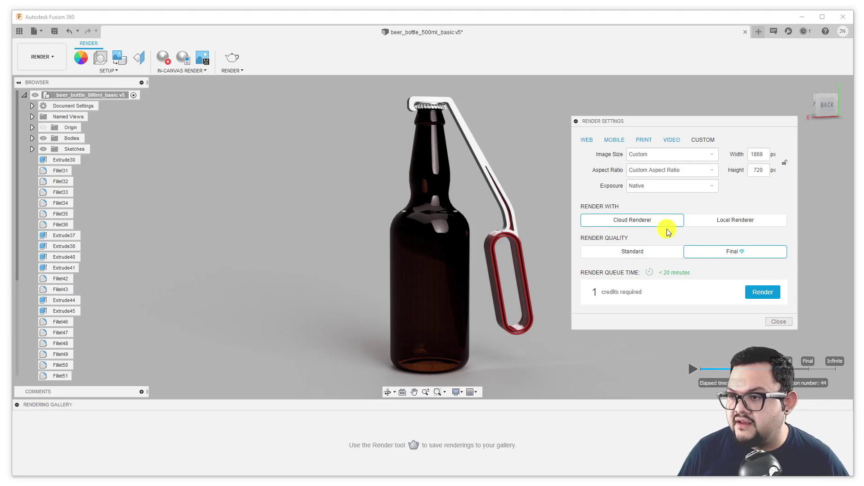
# - Render the bottle and opener with the Local Renderer at Final quality and open the finished rendering from the gallery
pyautogui.click(705, 225)
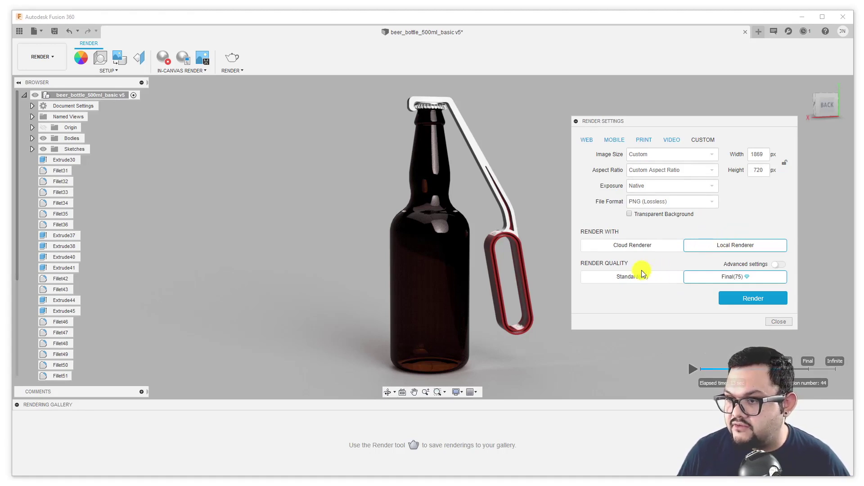
pyautogui.click(743, 300)
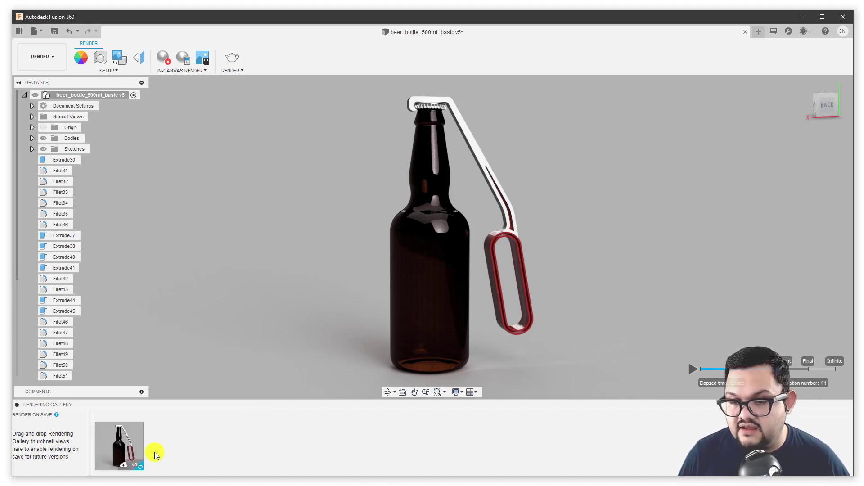
pyautogui.moveTo(135, 447)
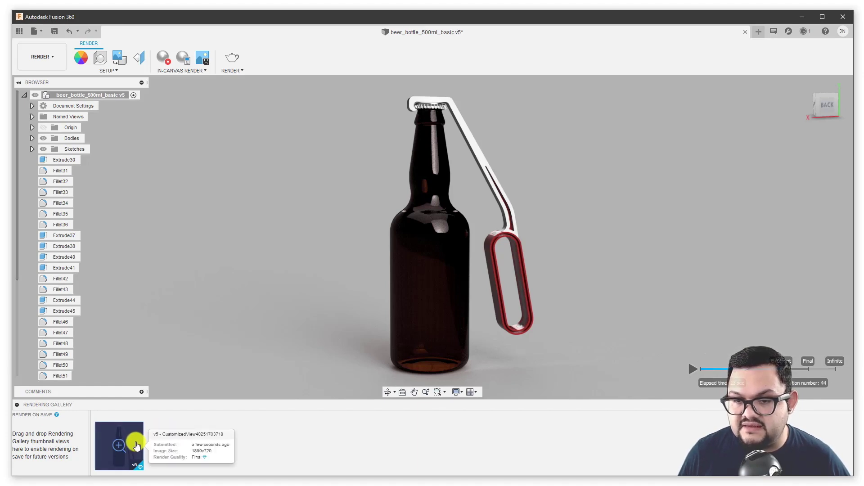
pyautogui.doubleClick(137, 445)
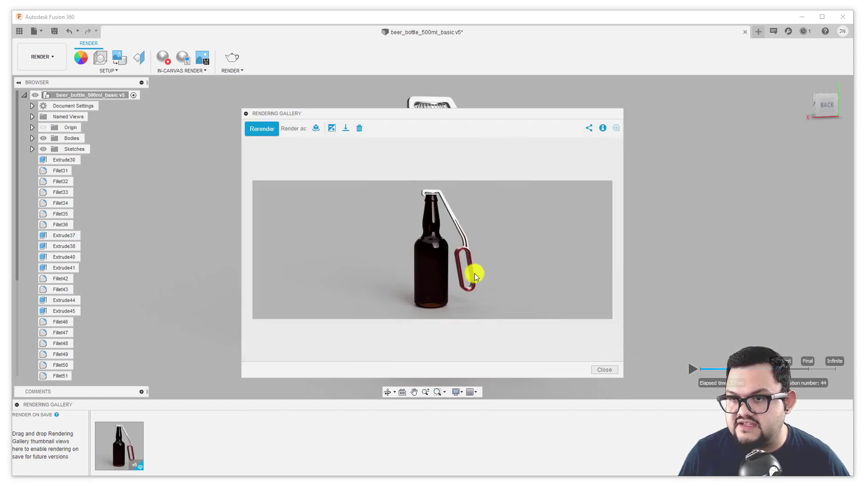
# - Save the finished rendering to the Desktop as a PNG image with the suggested file name
pyautogui.click(346, 131)
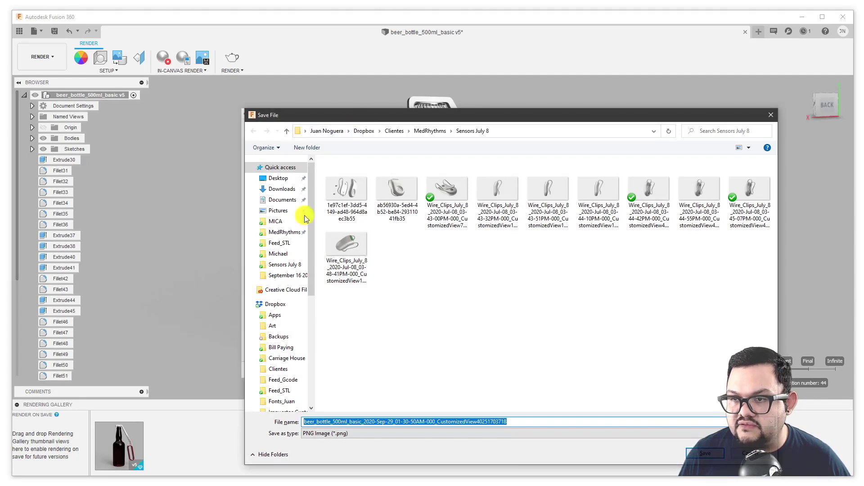
pyautogui.click(279, 179)
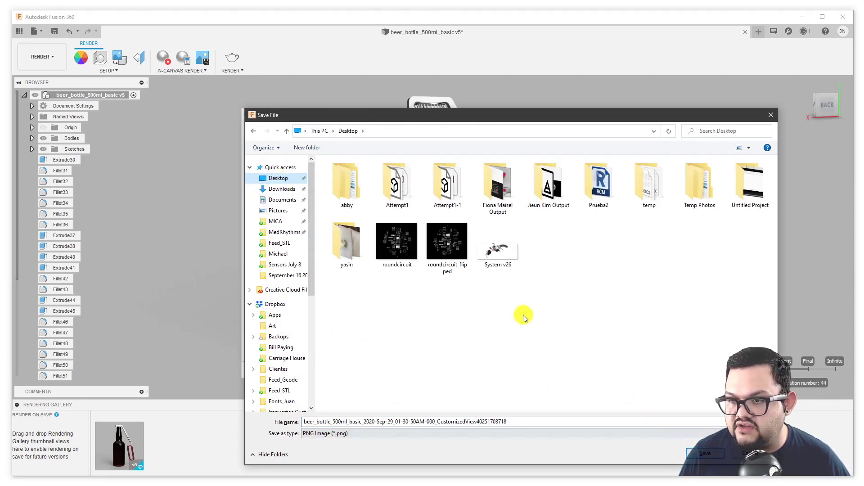
pyautogui.click(707, 454)
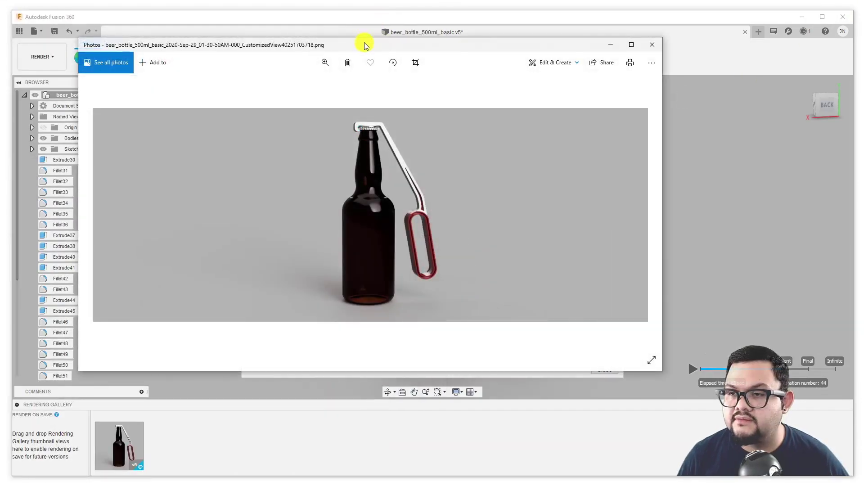
# - View the saved PNG in the photo viewer, then close it and the enlarged gallery rendering
pyautogui.moveTo(365, 45); pyautogui.dragTo(396, 73)
pyautogui.click(684, 79)
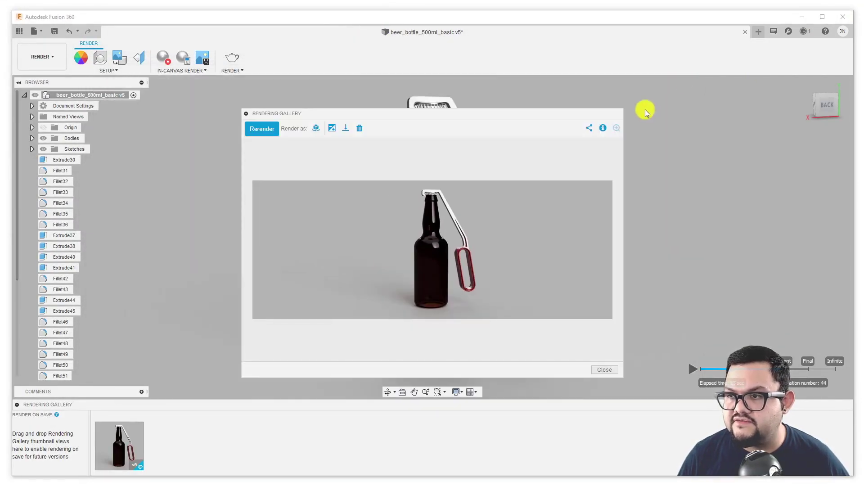
pyautogui.click(606, 370)
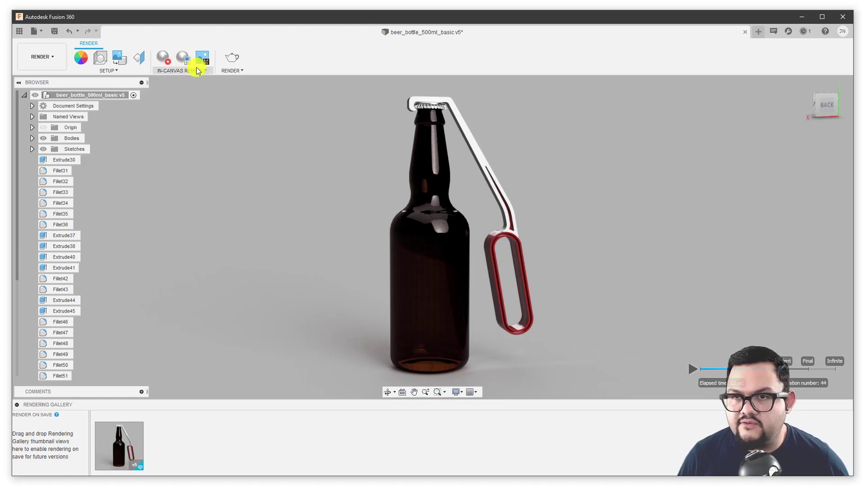
# - Stop the in-canvas render and hide the metal opener body, Body4, to expose the bottle cap
pyautogui.click(165, 58)
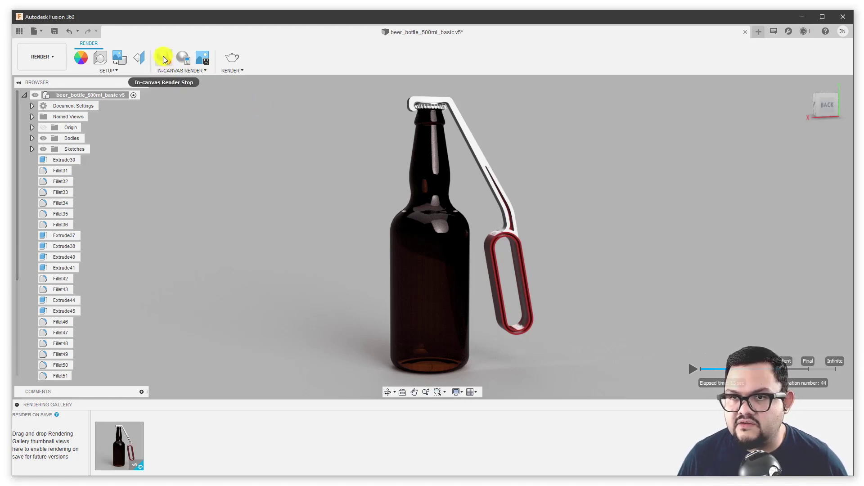
pyautogui.click(163, 59)
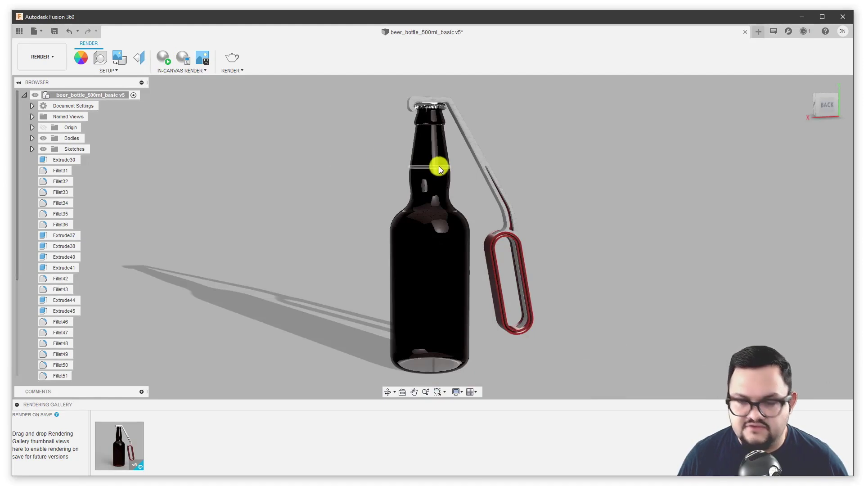
pyautogui.keyDown('shift'); pyautogui.moveTo(527, 110); pyautogui.dragTo(446, 160, button='middle'); pyautogui.keyUp('shift')
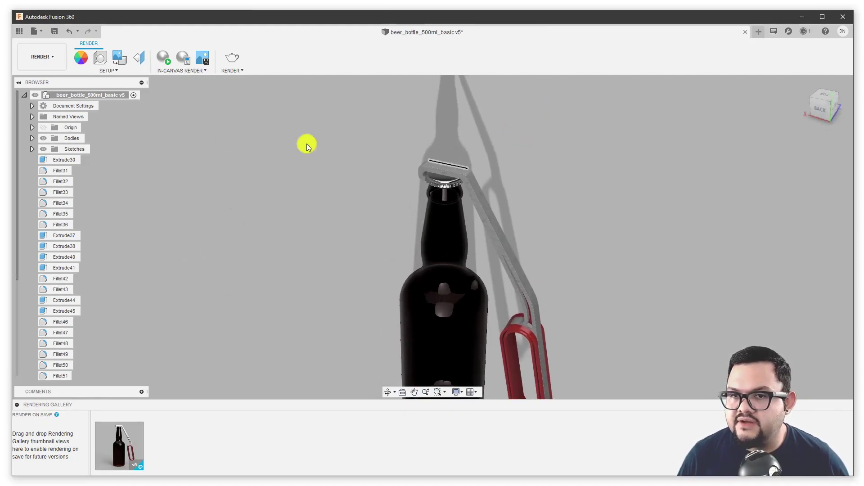
pyautogui.click(30, 138)
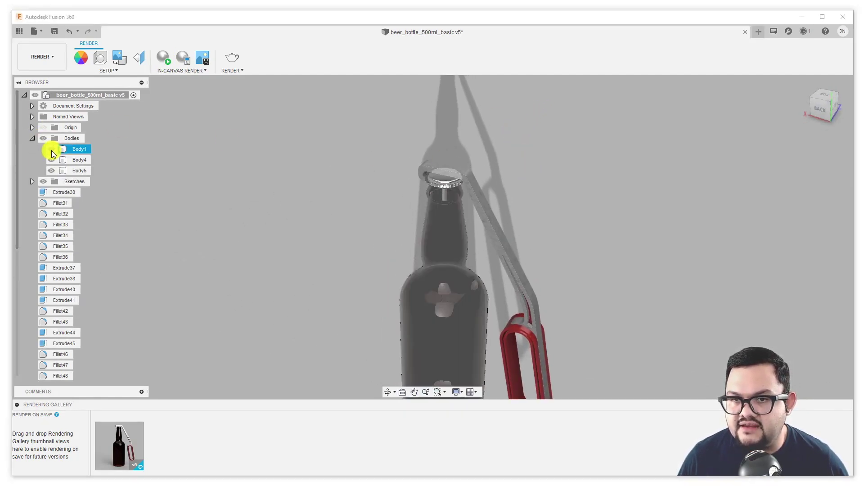
pyautogui.click(56, 160)
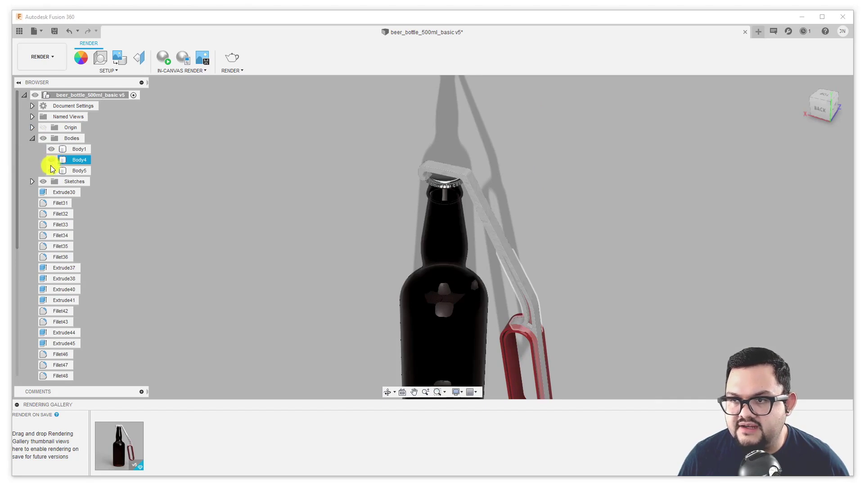
pyautogui.click(51, 160)
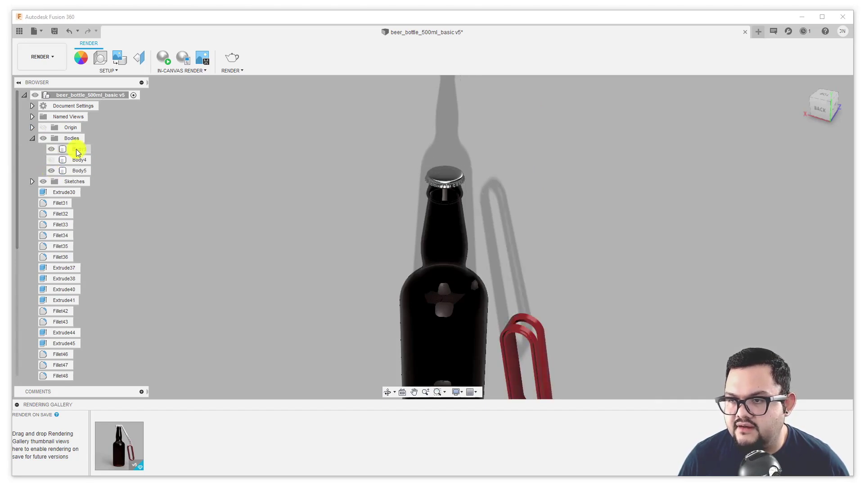
# - Start a decal for the bottle cap and browse on the computer to the inner Bottle Opener folder inside RenderWeekly
pyautogui.scroll(5, 477, 158)
pyautogui.moveTo(472, 163)
pyautogui.keyDown('shift'); pyautogui.mouseDown(button='middle')
pyautogui.moveTo(482, 172)
pyautogui.moveTo(469, 184)
pyautogui.moveTo(477, 179)
pyautogui.moveTo(464, 154)
pyautogui.moveTo(470, 166)
pyautogui.mouseUp(button='middle'); pyautogui.keyUp('shift')
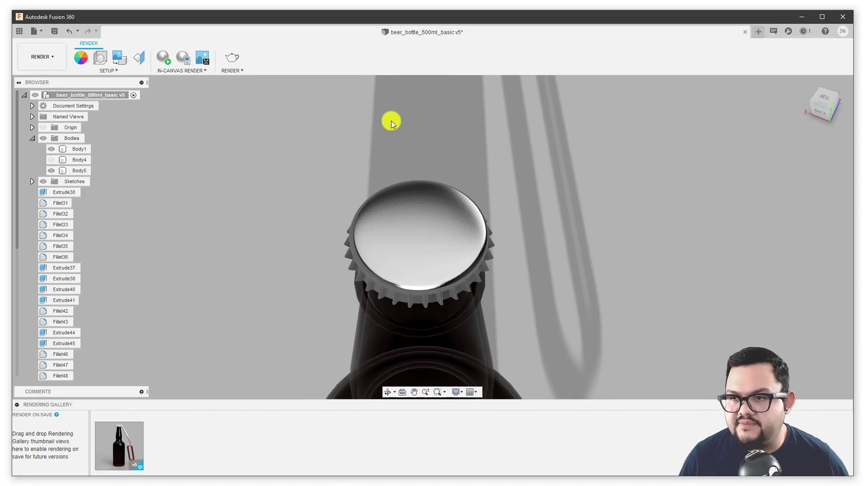
pyautogui.click(121, 63)
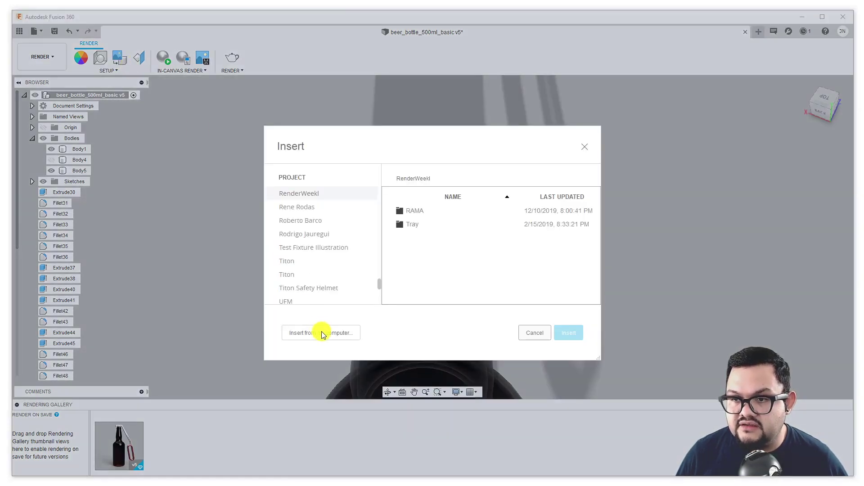
pyautogui.click(323, 334)
pyautogui.scroll(-3, 56, 261)
pyautogui.scroll(-1, 52, 284)
pyautogui.click(57, 299)
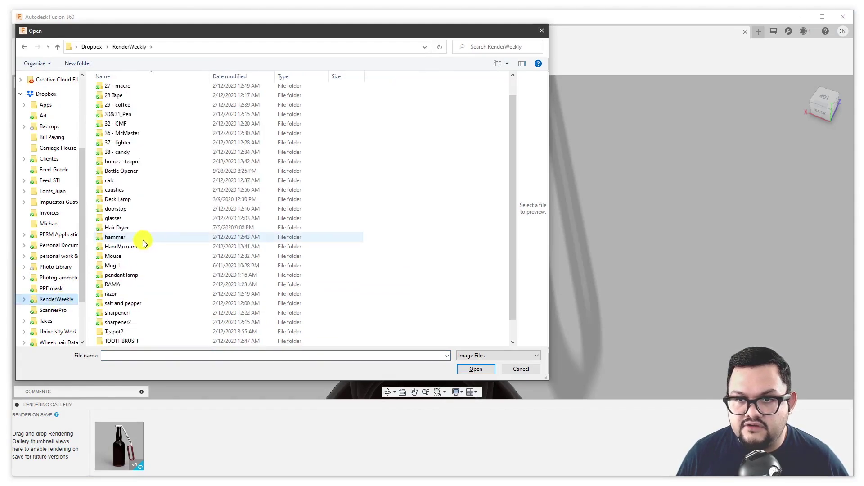
pyautogui.click(134, 154)
pyautogui.doubleClick(134, 153)
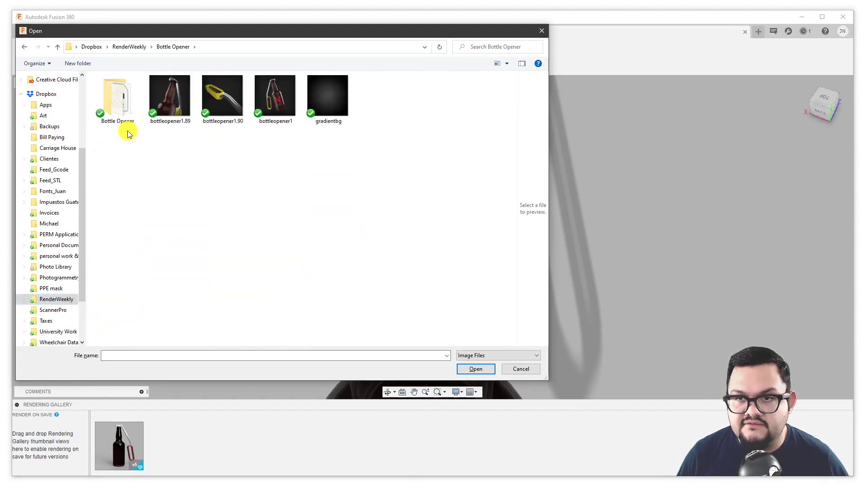
pyautogui.doubleClick(120, 97)
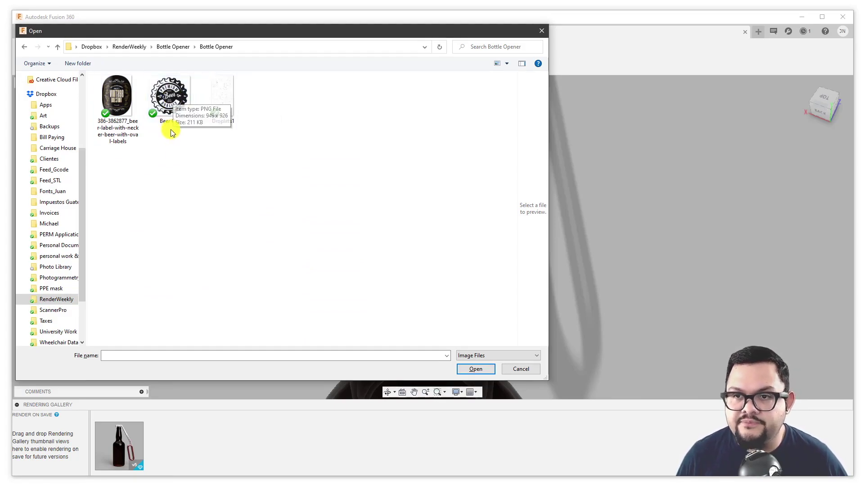
# - Load the Beer Cap image as the decal and place it on the top face of the bottle cap
pyautogui.click(166, 107)
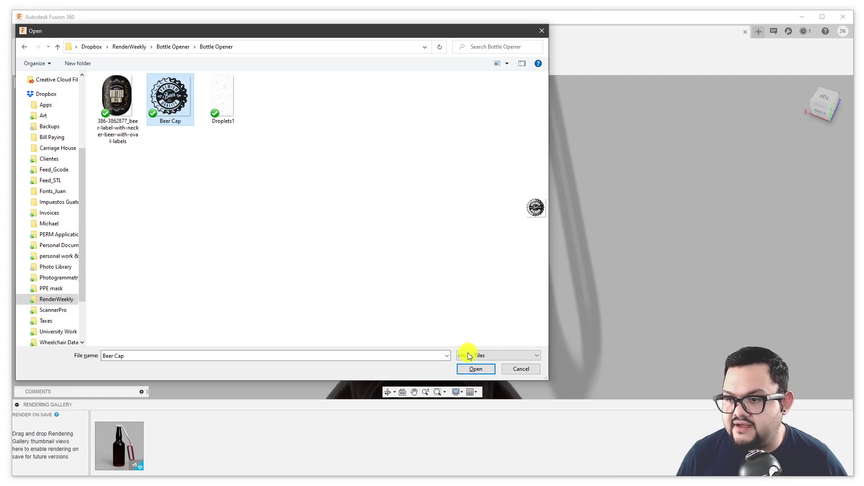
pyautogui.click(480, 369)
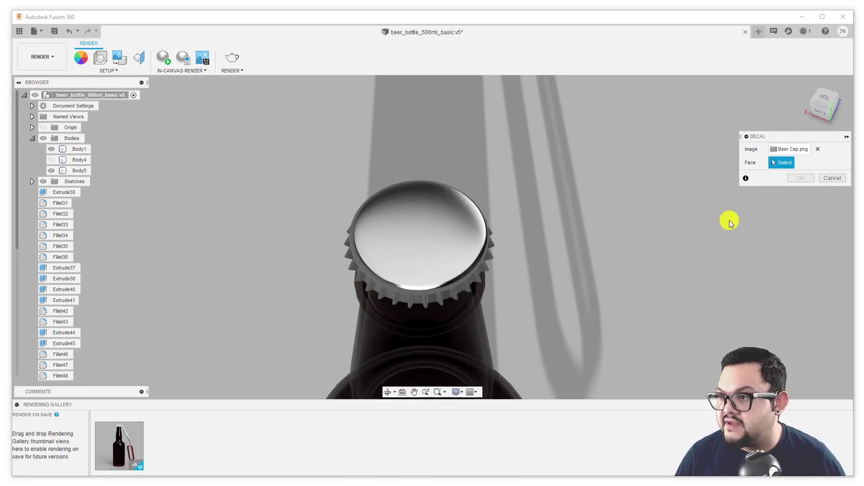
pyautogui.moveTo(783, 138); pyautogui.dragTo(620, 197)
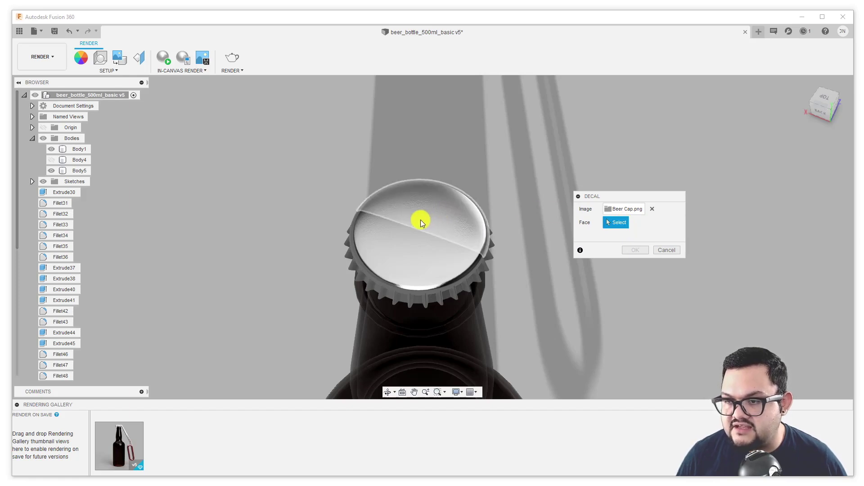
pyautogui.click(426, 235)
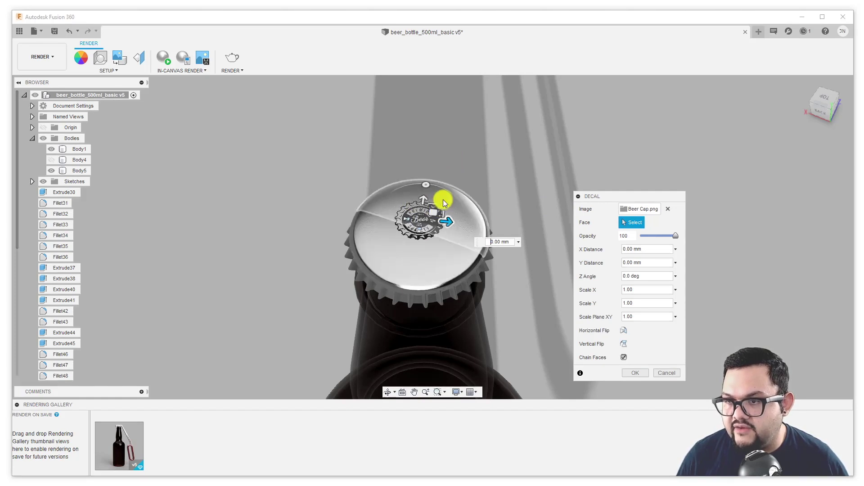
# - Enlarge the decal to cover most of the cap's top and shift it about 0.874 mm in X and -0.121 mm in Y
pyautogui.moveTo(436, 212); pyautogui.dragTo(364, 276)
pyautogui.hotkey('ctrl', 'z')
pyautogui.moveTo(432, 217); pyautogui.dragTo(433, 223)
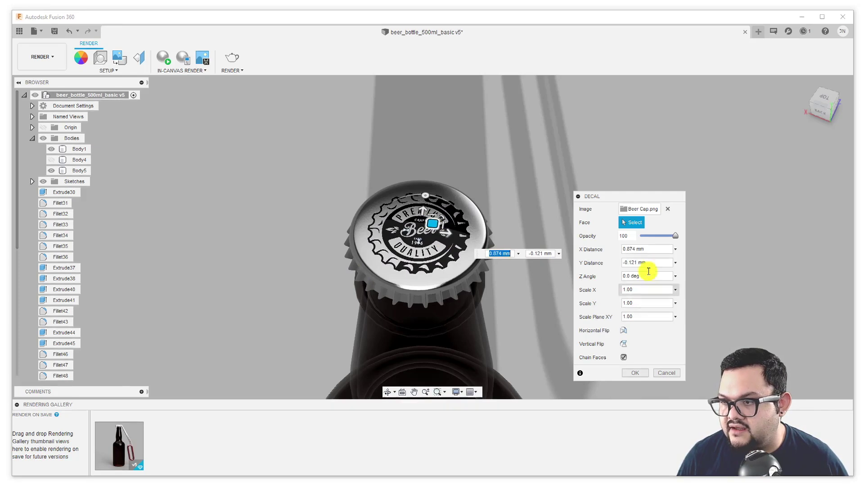
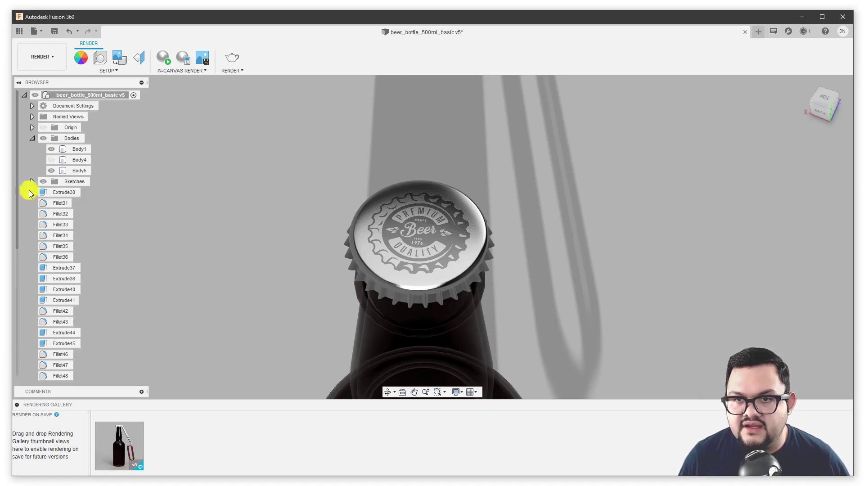
# - Expand the tappo v1:1 component and its Decals folder in the browser, and select the Beer Cap decal
pyautogui.scroll(-3, 56, 218)
pyautogui.scroll(3, 56, 219)
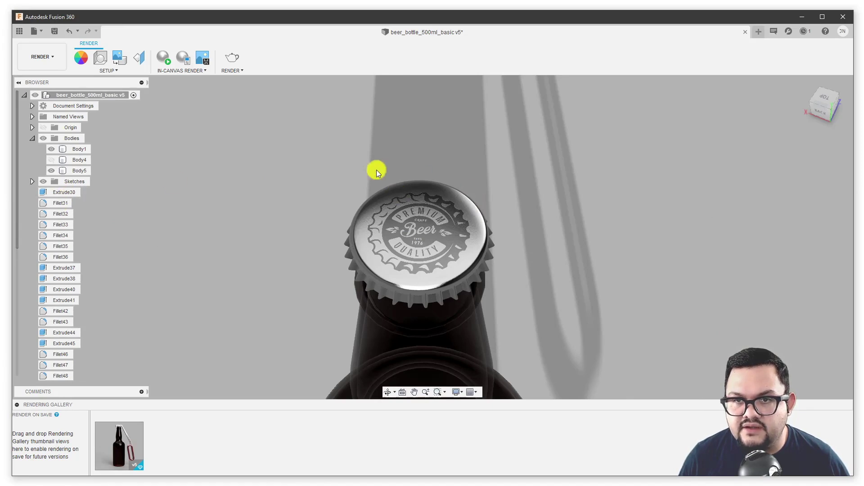
pyautogui.scroll(-3, 66, 264)
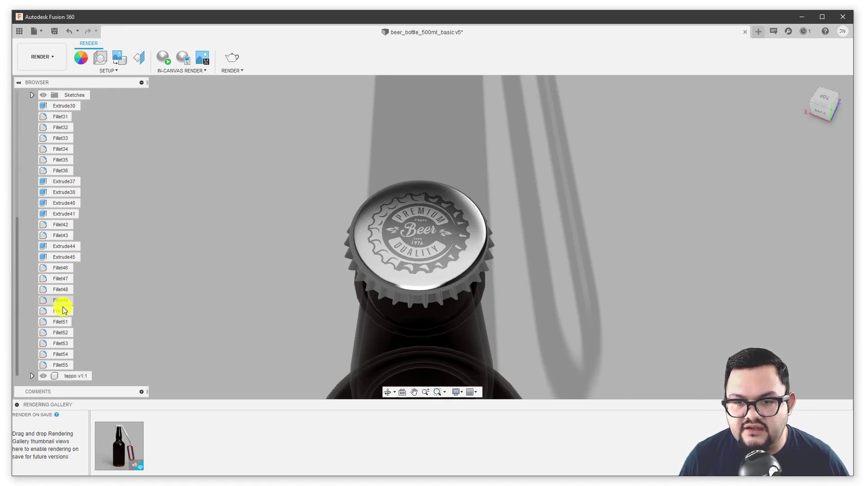
pyautogui.click(33, 377)
pyautogui.scroll(-2, 53, 373)
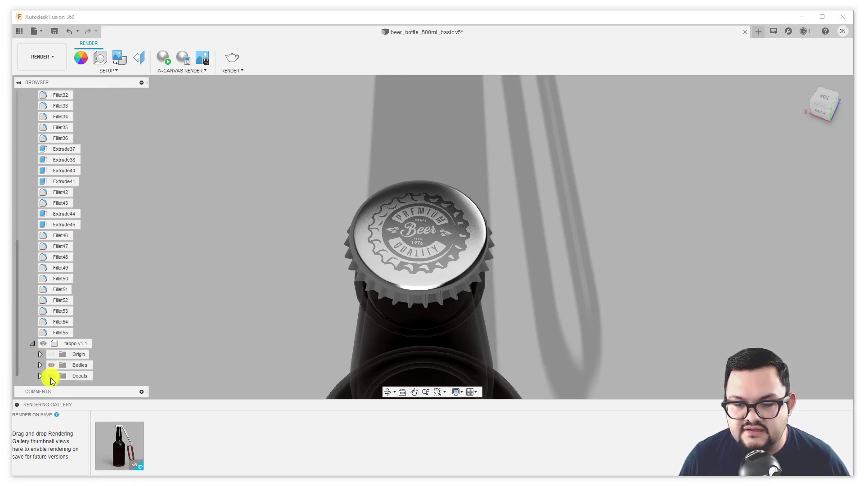
pyautogui.click(40, 376)
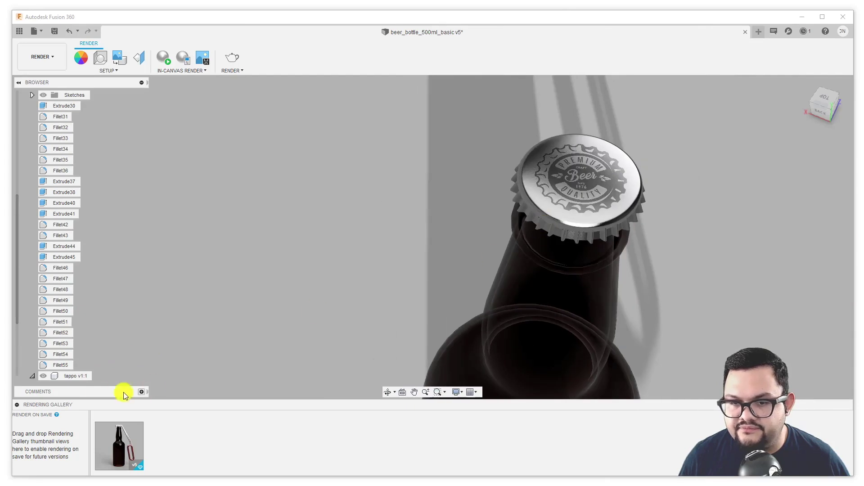
pyautogui.scroll(-2, 90, 378)
pyautogui.click(87, 377)
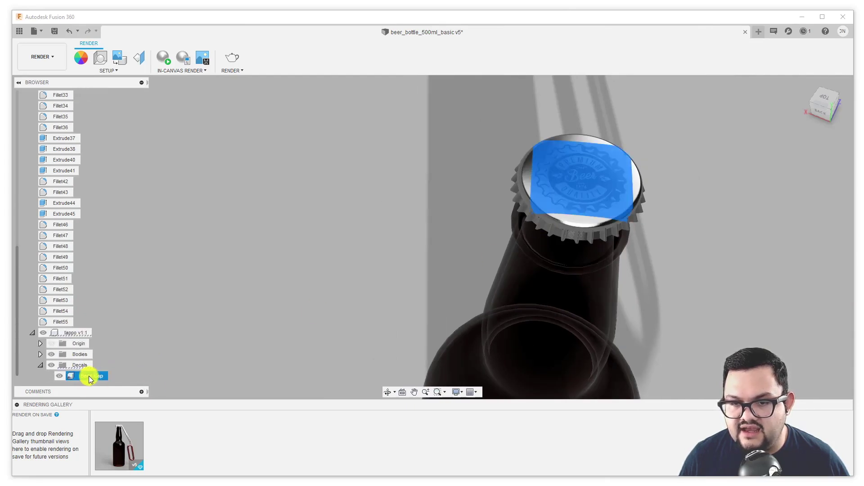
# - Open the Beer Cap decal for editing to review its settings, and accept them
pyautogui.keyDown('shift'); pyautogui.moveTo(403, 234); pyautogui.dragTo(179, 330, button='middle'); pyautogui.keyUp('shift')
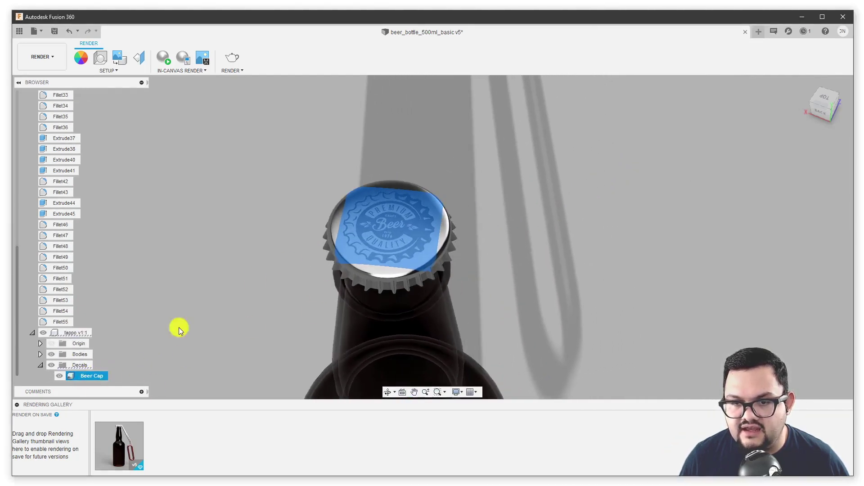
pyautogui.rightClick(90, 376)
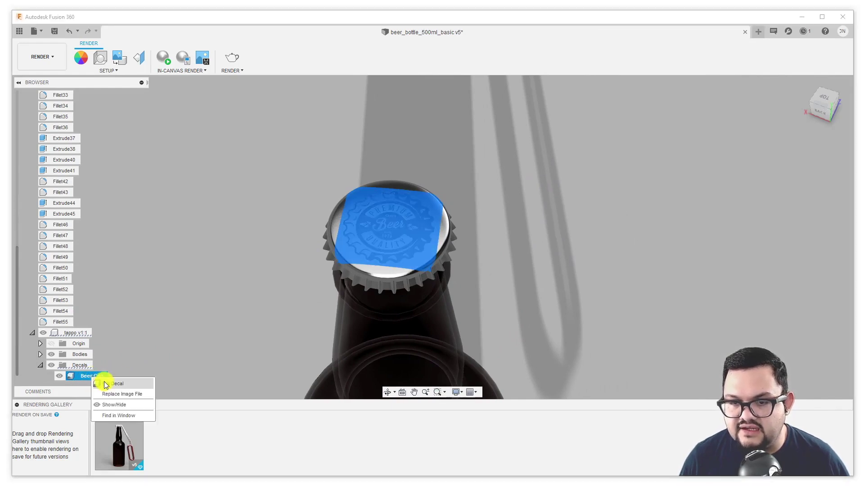
pyautogui.click(105, 383)
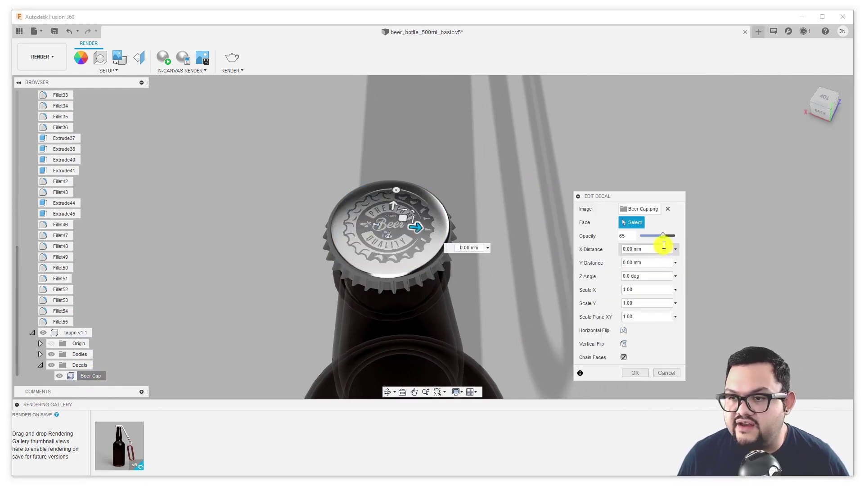
pyautogui.click(633, 375)
# - Inspect the bottle cap's decal up close in an in-canvas render, then stop the rendering
pyautogui.keyDown('shift'); pyautogui.moveTo(500, 210); pyautogui.dragTo(518, 195, button='middle'); pyautogui.keyUp('shift')
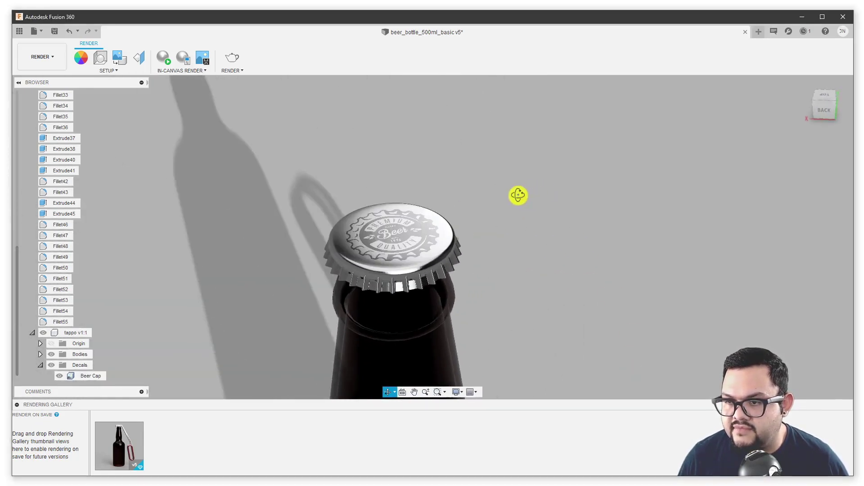
pyautogui.scroll(8, 295, 287)
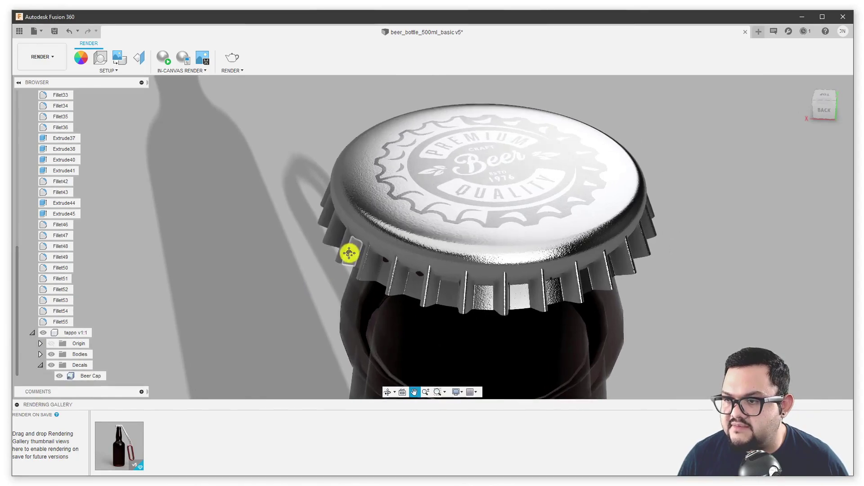
pyautogui.moveTo(350, 253); pyautogui.dragTo(295, 265)
pyautogui.press('Escape')
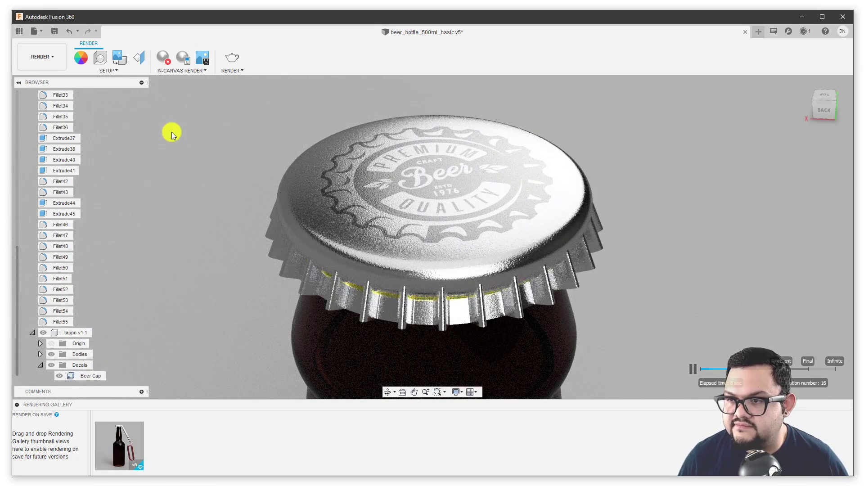
pyautogui.click(165, 58)
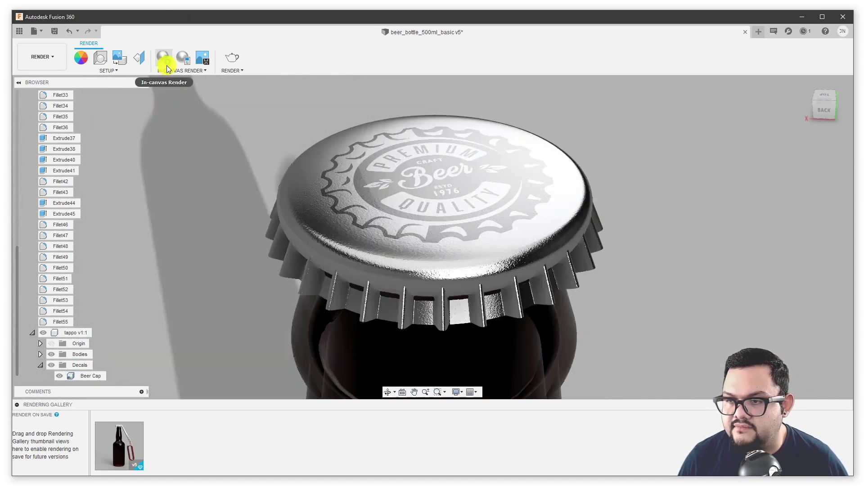
# - Show the metal opener body, Body4, again beside the bottle
pyautogui.scroll(-5, 214, 228)
pyautogui.moveTo(214, 227); pyautogui.dragTo(499, 162, button='middle')
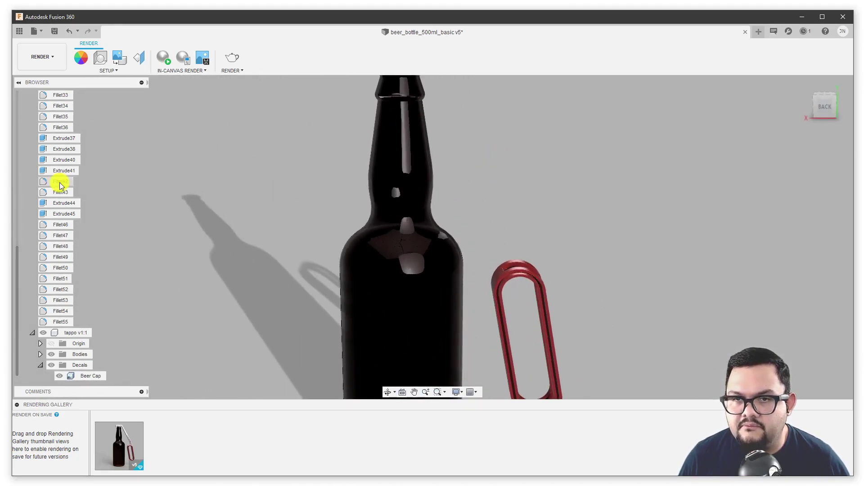
pyautogui.scroll(5, 62, 185)
pyautogui.click(51, 159)
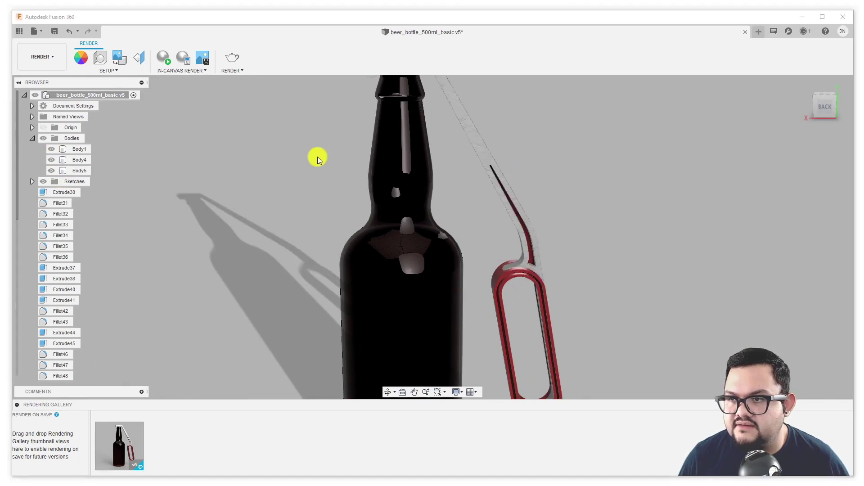
pyautogui.keyDown('shift'); pyautogui.moveTo(317, 155); pyautogui.dragTo(379, 226, button='middle'); pyautogui.keyUp('shift')
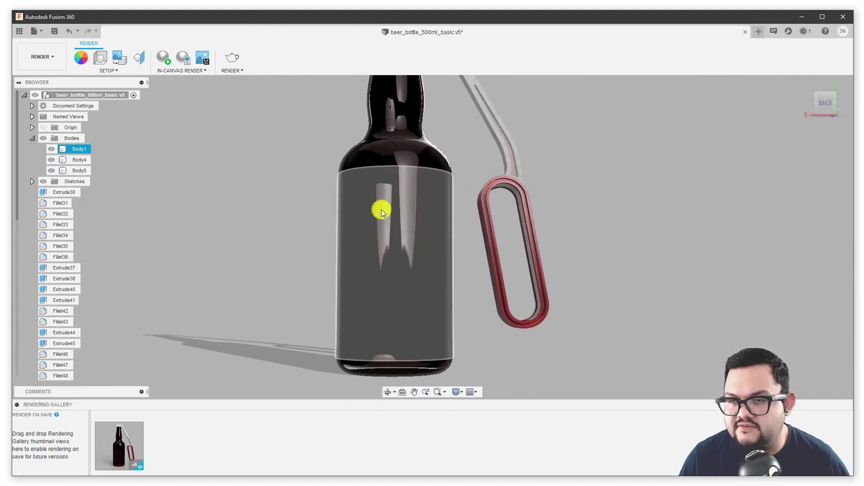
pyautogui.click(395, 223)
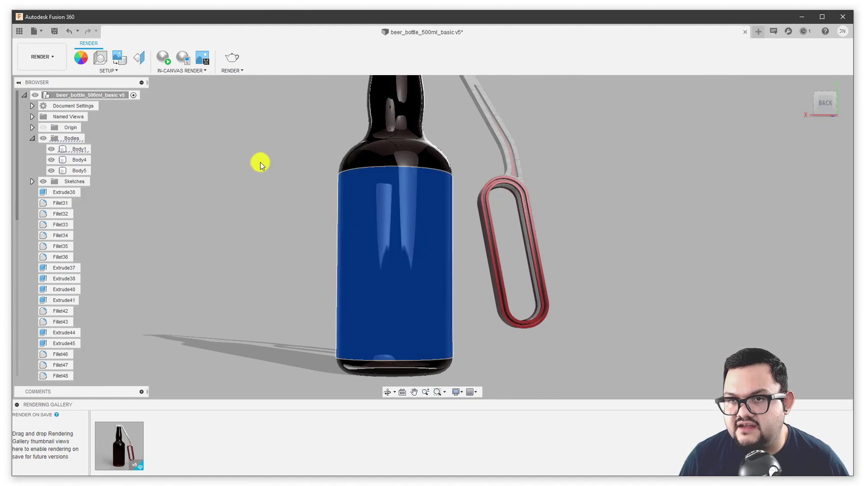
pyautogui.click(118, 61)
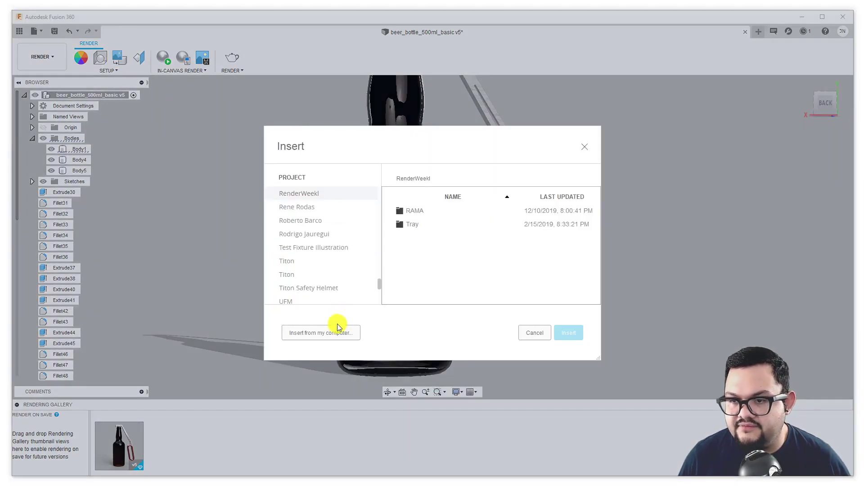
pyautogui.click(338, 331)
pyautogui.click(123, 98)
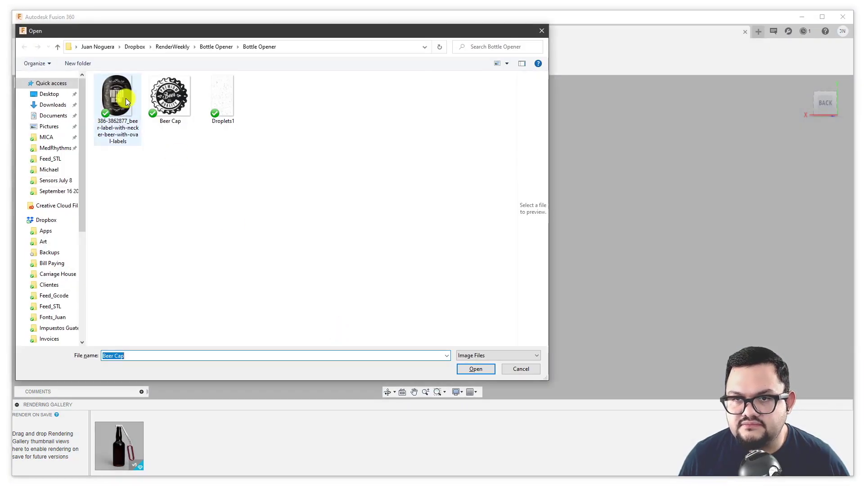
pyautogui.click(476, 369)
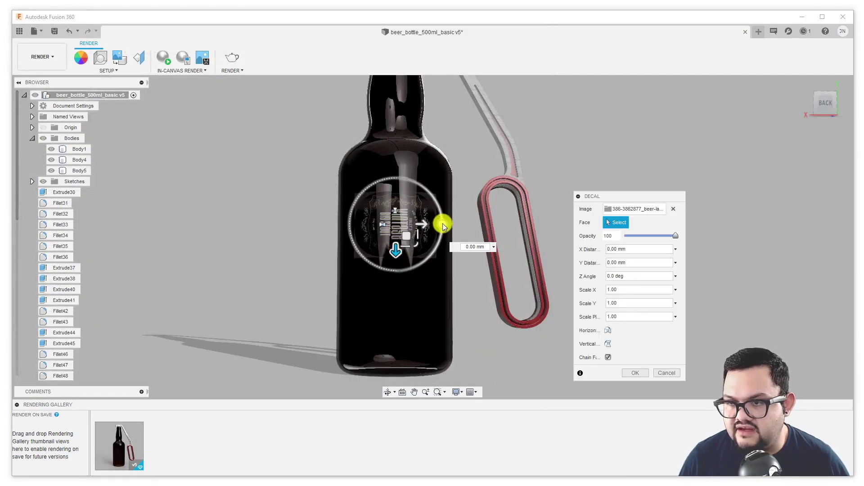
# - Rotate the label decal 90 degrees upright, scale it to about 1.845, and shift it about 0.926 mm in X and 3.858 mm in Y
pyautogui.moveTo(443, 225); pyautogui.dragTo(395, 184)
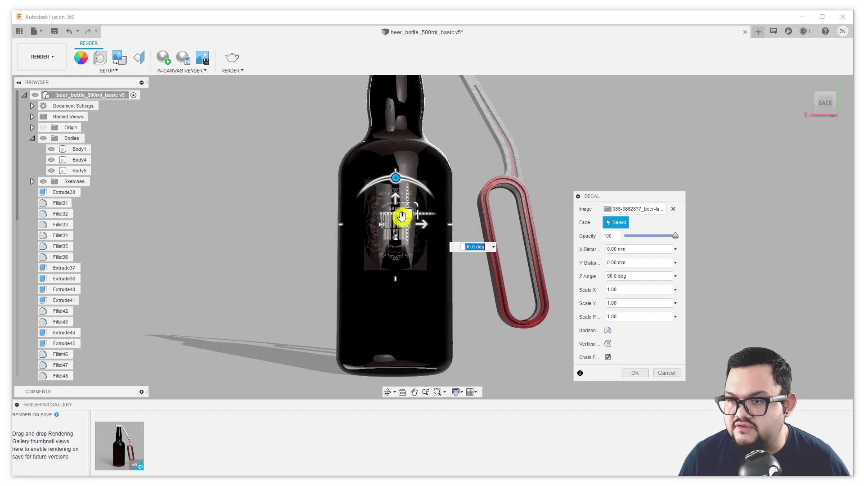
pyautogui.moveTo(407, 215)
pyautogui.mouseDown()
pyautogui.moveTo(396, 245)
pyautogui.moveTo(407, 247)
pyautogui.moveTo(423, 216)
pyautogui.mouseUp()
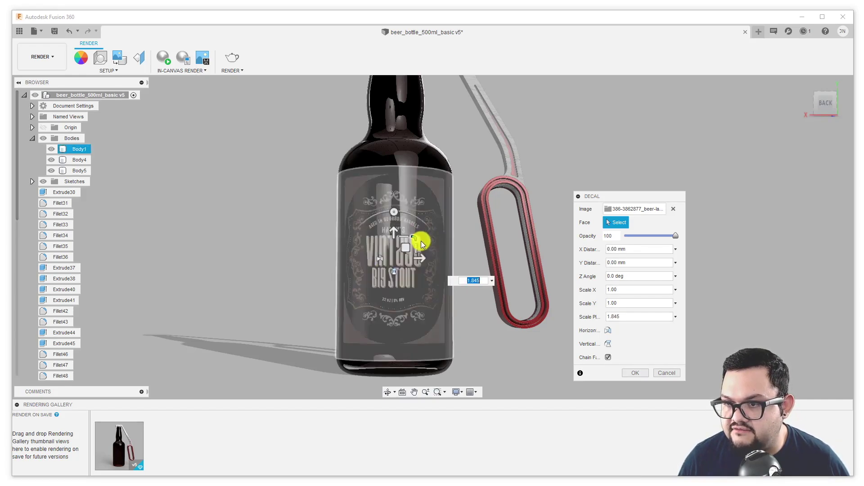
pyautogui.keyDown('shift'); pyautogui.moveTo(414, 241); pyautogui.dragTo(482, 194, button='middle'); pyautogui.keyUp('shift')
pyautogui.moveTo(421, 244)
pyautogui.mouseDown()
pyautogui.moveTo(407, 253)
pyautogui.moveTo(409, 245)
pyautogui.mouseUp()
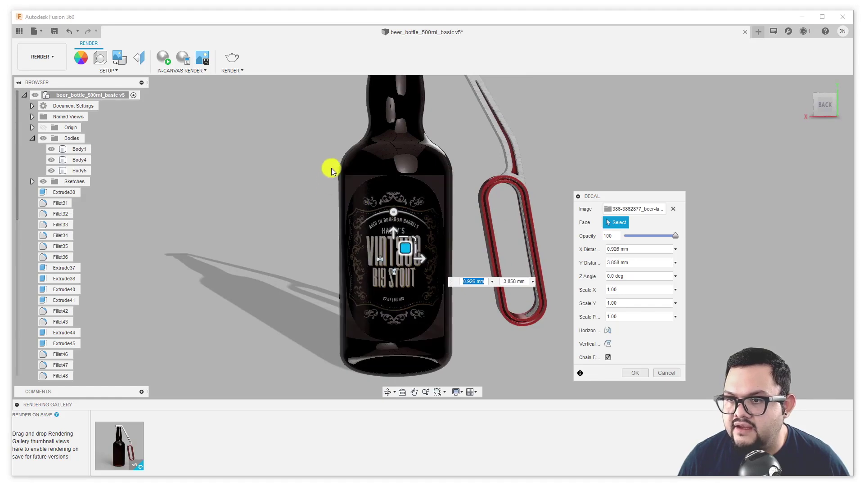
# - Check the label decal up close, try flipping it horizontally, and flip it back
pyautogui.scroll(4, 331, 166)
pyautogui.scroll(4, 333, 189)
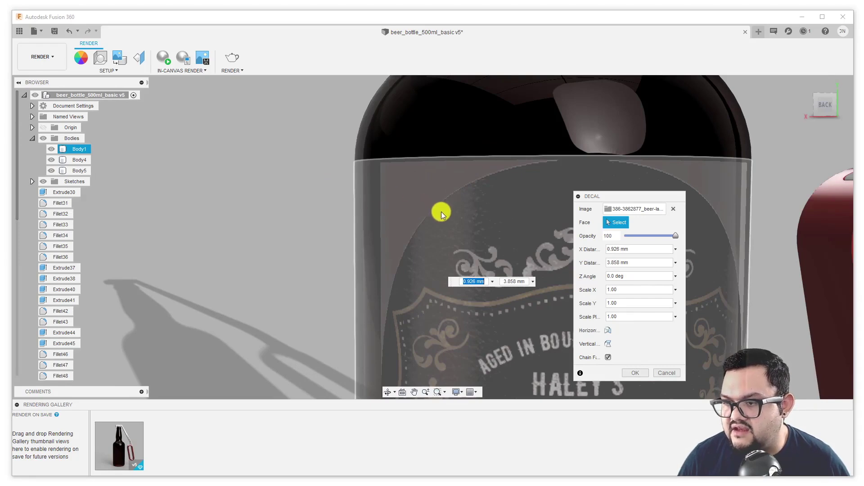
pyautogui.scroll(-5, 441, 211)
pyautogui.scroll(-2, 320, 207)
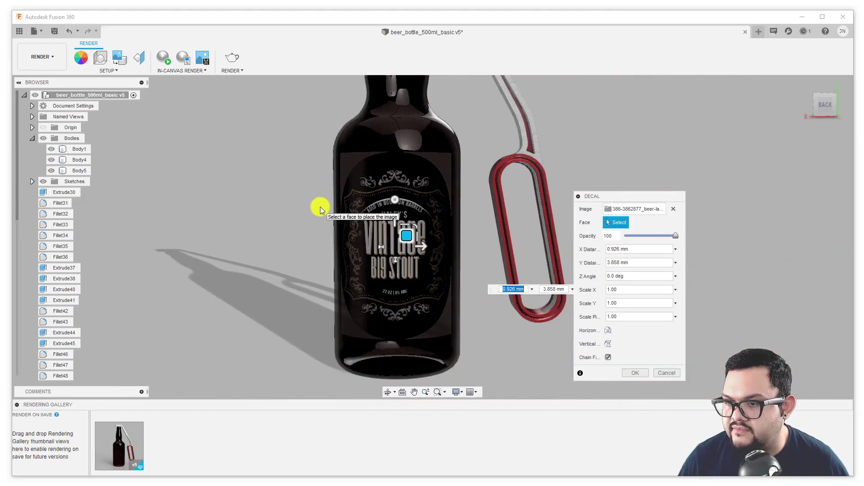
pyautogui.click(607, 331)
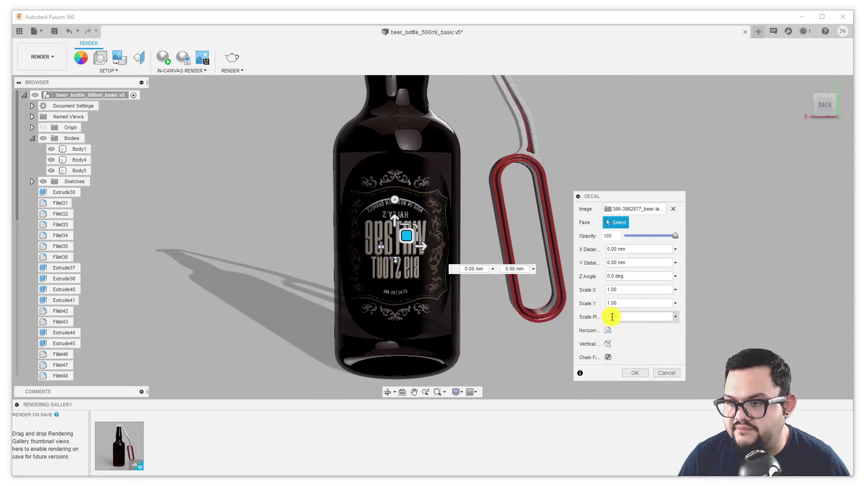
pyautogui.click(608, 331)
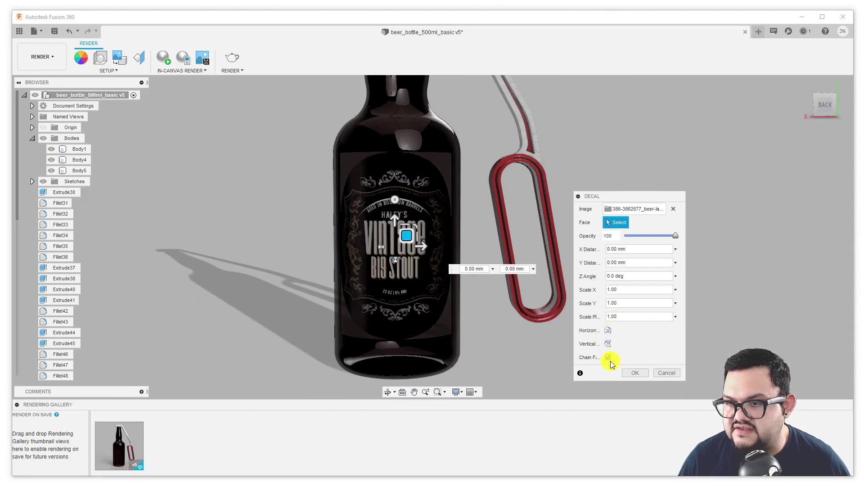
# - Examine the opposite side of the bottle for stray parts of the label decal
pyautogui.keyDown('shift'); pyautogui.moveTo(273, 253); pyautogui.dragTo(405, 245, button='middle'); pyautogui.keyUp('shift')
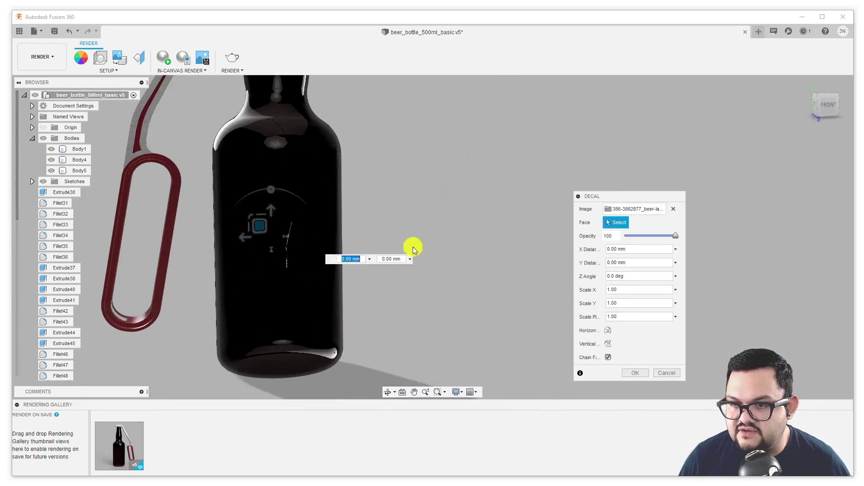
pyautogui.scroll(3, 225, 265)
pyautogui.scroll(2, 284, 245)
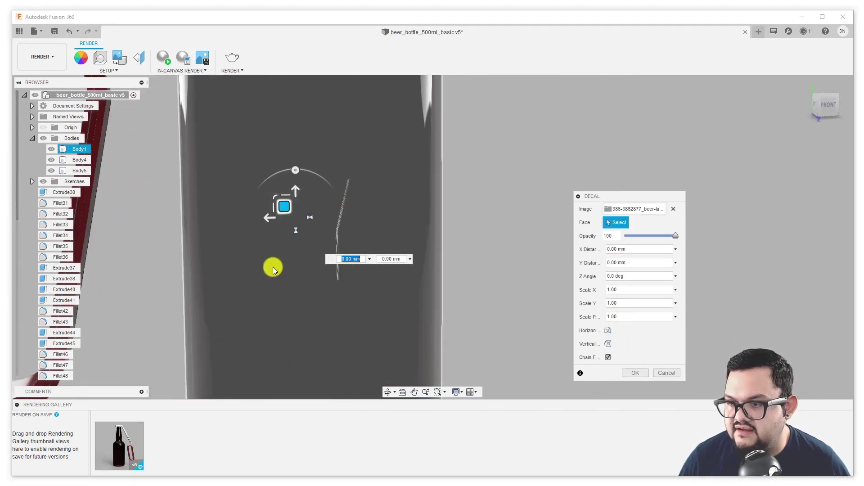
pyautogui.scroll(1, 260, 260)
pyautogui.scroll(-1, 260, 261)
pyautogui.keyDown('shift'); pyautogui.moveTo(200, 276); pyautogui.dragTo(176, 276, button='middle'); pyautogui.keyUp('shift')
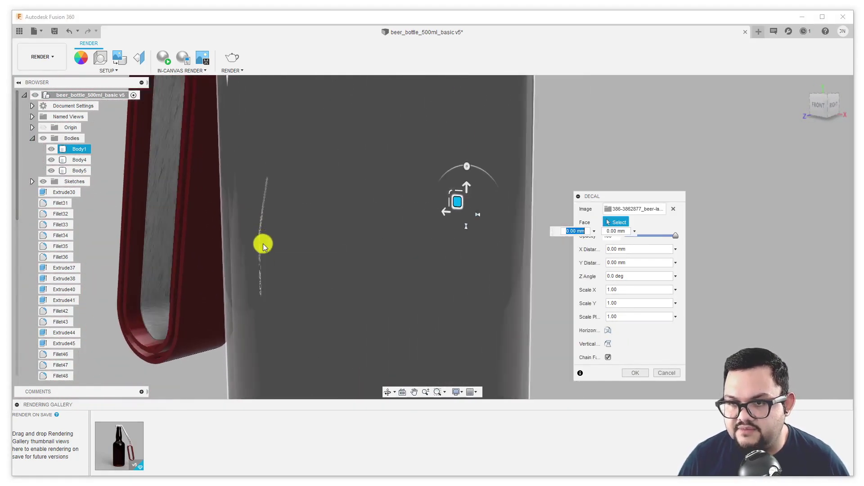
# - Turn off Chain Faces for the label decal and finish placing it on the bottle
pyautogui.scroll(-4, 262, 240)
pyautogui.click(607, 358)
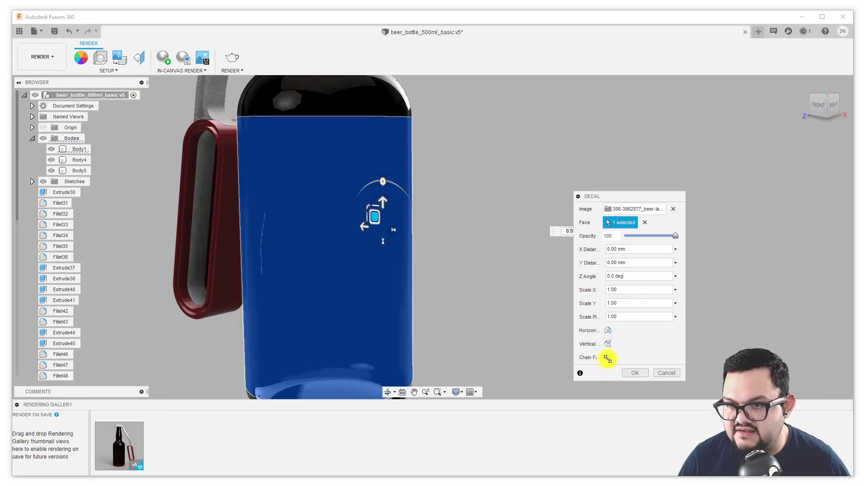
pyautogui.keyDown('shift'); pyautogui.moveTo(545, 340); pyautogui.dragTo(457, 323, button='middle'); pyautogui.keyUp('shift')
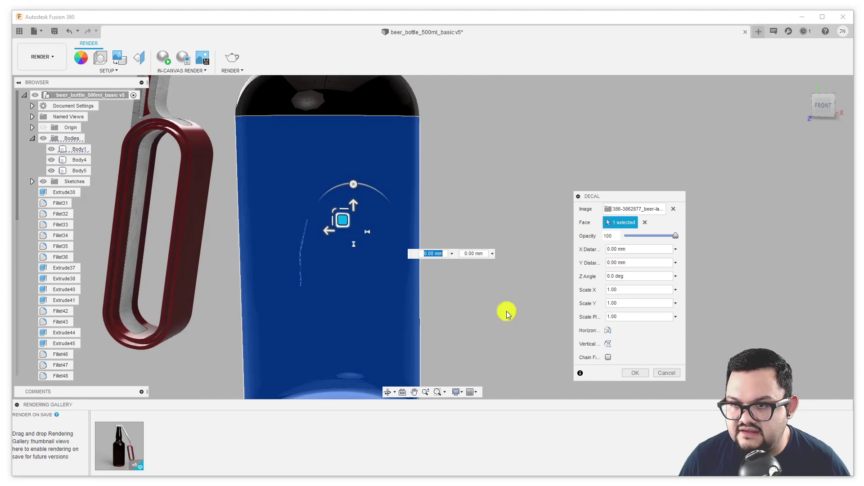
pyautogui.click(635, 372)
pyautogui.keyDown('shift'); pyautogui.moveTo(434, 222); pyautogui.dragTo(301, 231, button='middle'); pyautogui.keyUp('shift')
pyautogui.scroll(-5, 304, 219)
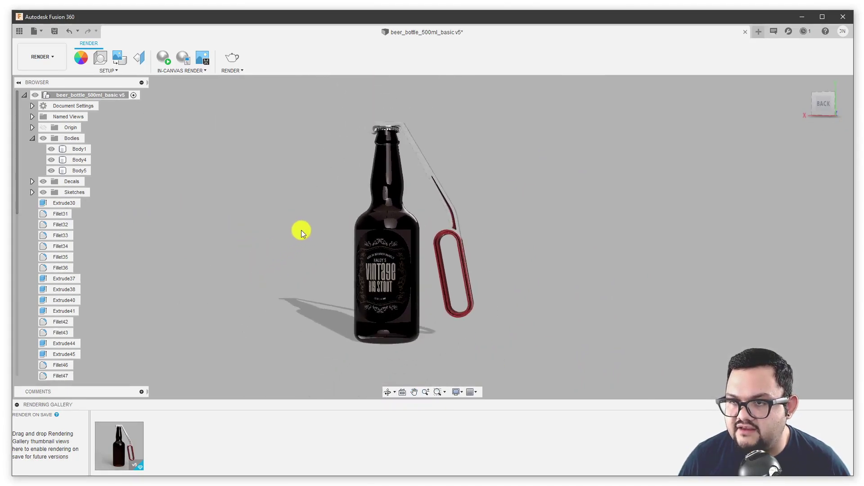
# - Collapse the rendering gallery, preview the labelled bottle and opener with an in-canvas render, and stop the render
pyautogui.click(17, 405)
pyautogui.moveTo(397, 243); pyautogui.dragTo(453, 212, button='middle')
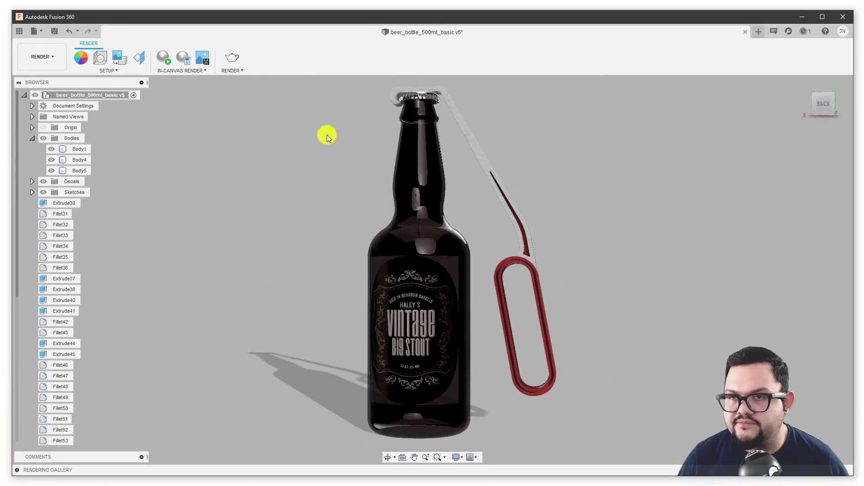
pyautogui.click(162, 58)
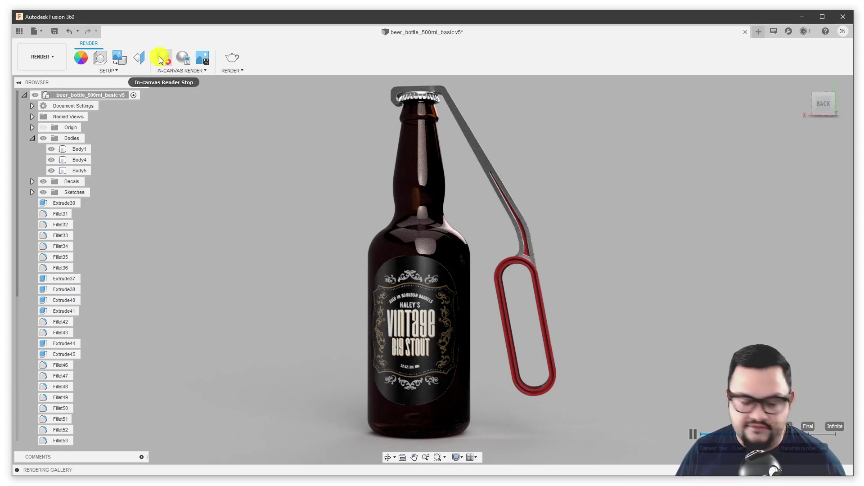
pyautogui.click(176, 62)
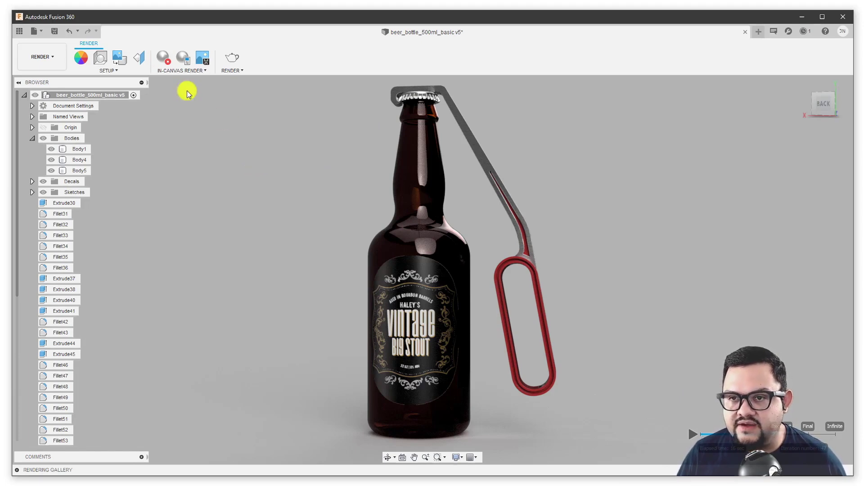
pyautogui.click(165, 62)
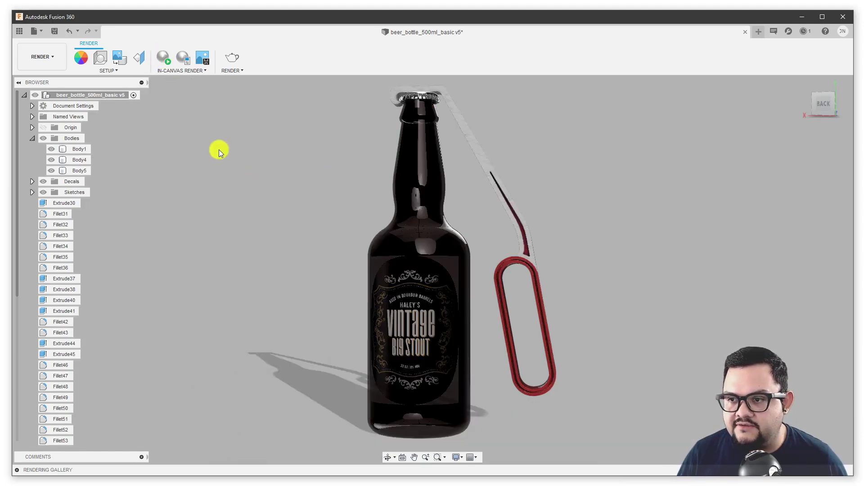
# - Insert the Droplets1 image from the computer as a decal on the curved face between the bottle's neck and shoulder
pyautogui.moveTo(342, 175); pyautogui.dragTo(346, 194, button='middle')
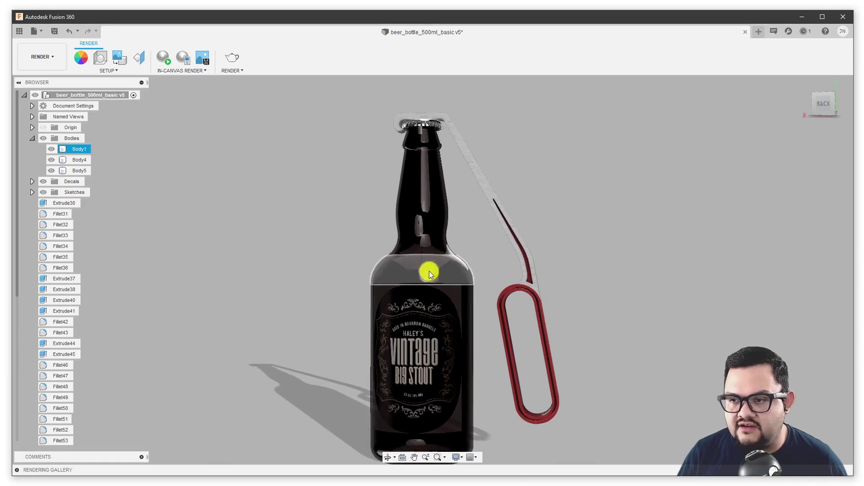
pyautogui.scroll(5, 326, 263)
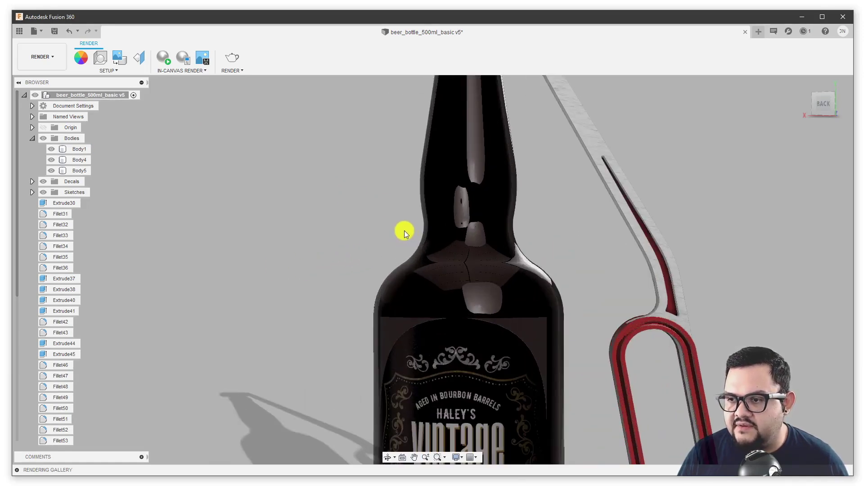
pyautogui.click(119, 59)
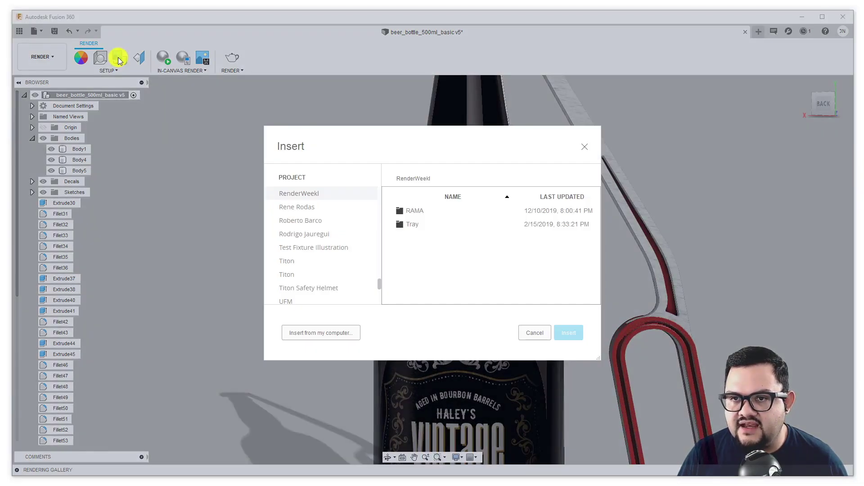
pyautogui.click(338, 332)
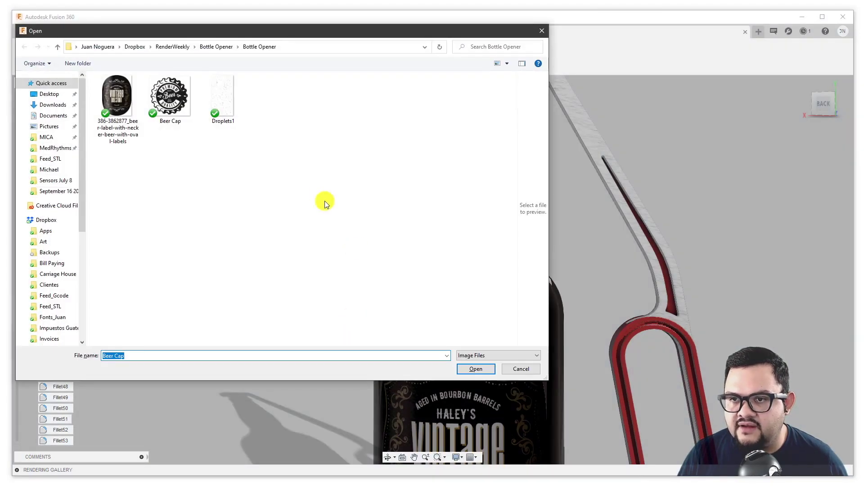
pyautogui.click(220, 93)
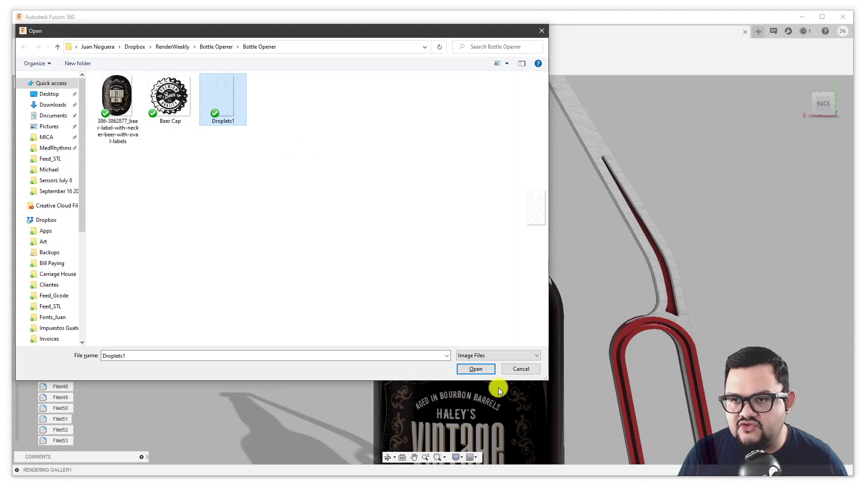
pyautogui.click(477, 370)
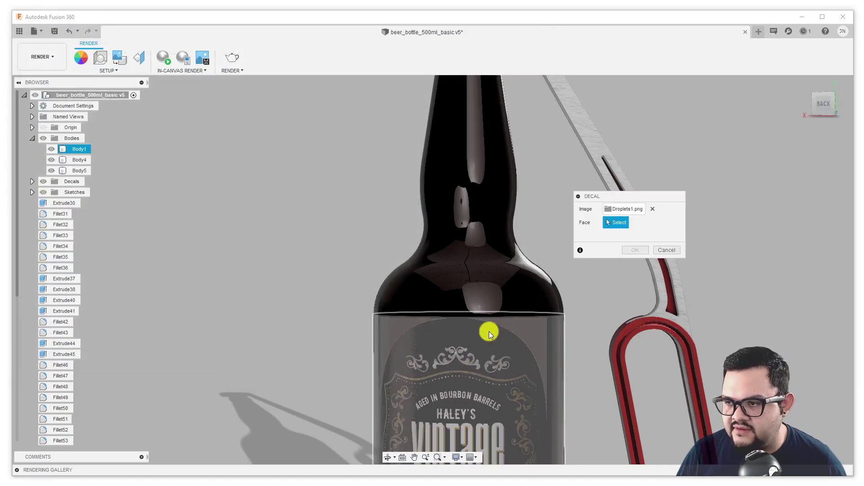
pyautogui.click(480, 244)
# - Enlarge the droplets decal to cover the bottle's neck and shoulder and rotate it 15 degrees
pyautogui.keyDown('shift'); pyautogui.moveTo(514, 218); pyautogui.dragTo(481, 211, button='middle'); pyautogui.keyUp('shift')
pyautogui.scroll(5, 411, 245)
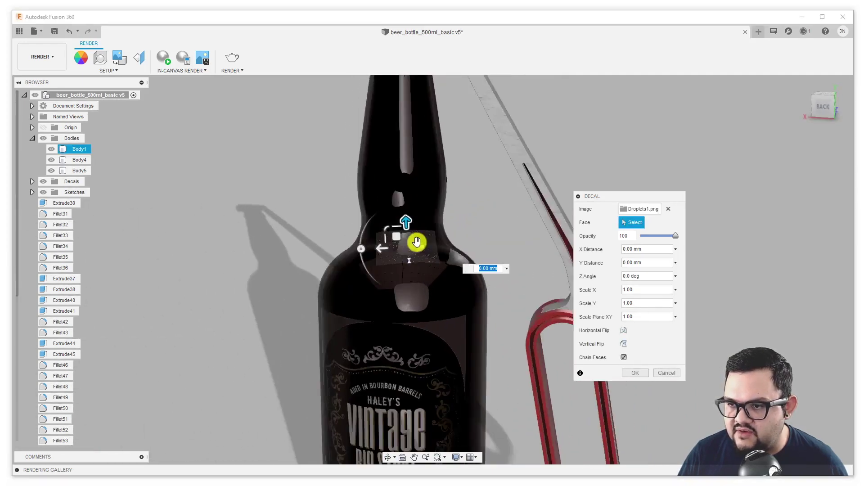
pyautogui.scroll(-5, 415, 239)
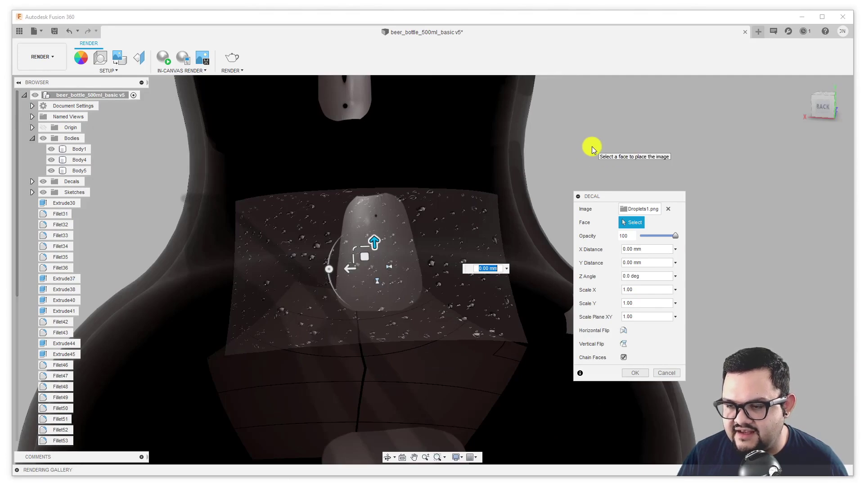
pyautogui.scroll(-4, 593, 148)
pyautogui.moveTo(592, 153); pyautogui.dragTo(482, 178, button='middle')
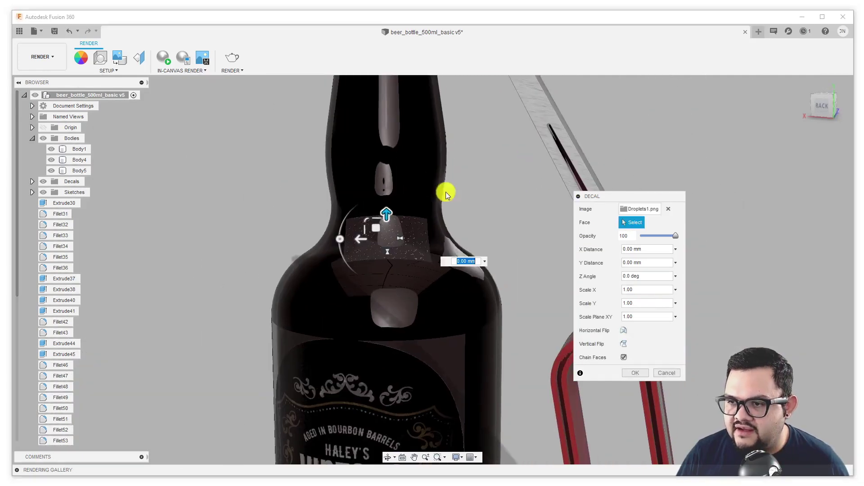
pyautogui.moveTo(340, 235); pyautogui.dragTo(358, 255)
pyautogui.scroll(4, 517, 185)
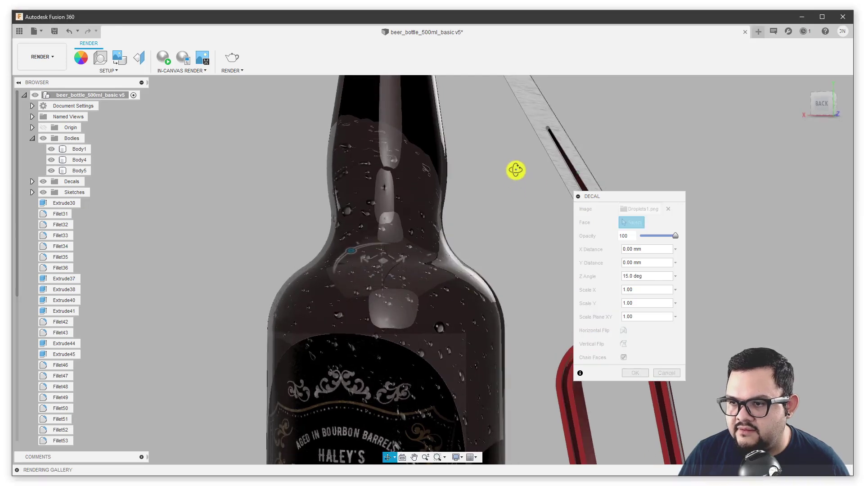
# - Reduce the droplets decal's opacity to about 27 and finish placing the decal
pyautogui.scroll(-3, 517, 220)
pyautogui.scroll(6, 388, 265)
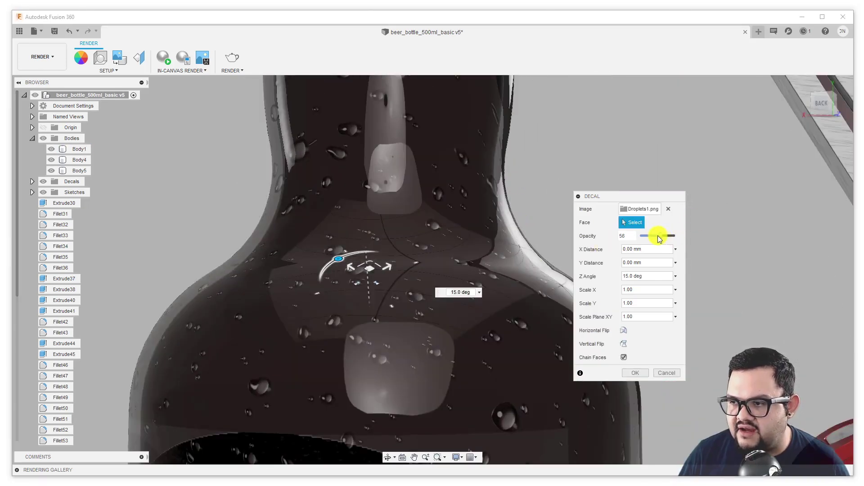
pyautogui.moveTo(659, 237); pyautogui.dragTo(656, 238)
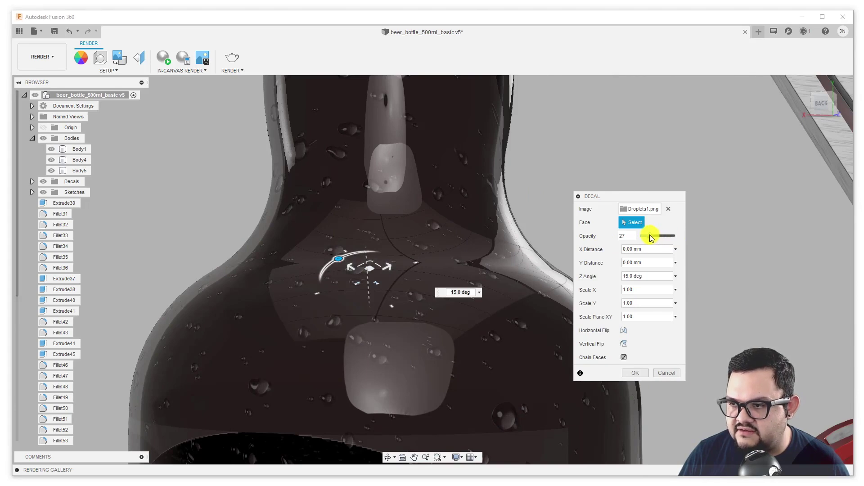
pyautogui.click(637, 373)
# - Frame the whole bottle and opener, preview the droplets with an in-canvas render, and stop the render
pyautogui.scroll(-5, 654, 247)
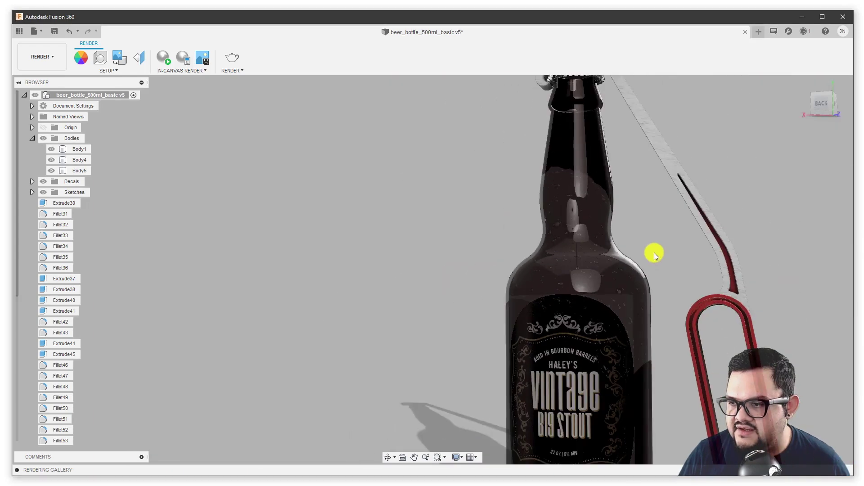
pyautogui.keyDown('shift'); pyautogui.moveTo(655, 255); pyautogui.dragTo(515, 238, button='middle'); pyautogui.keyUp('shift')
pyautogui.scroll(-3, 534, 232)
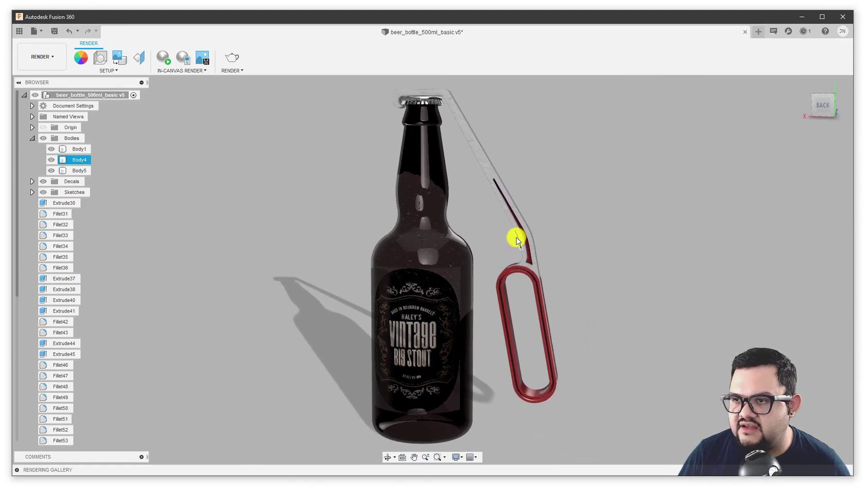
pyautogui.click(164, 57)
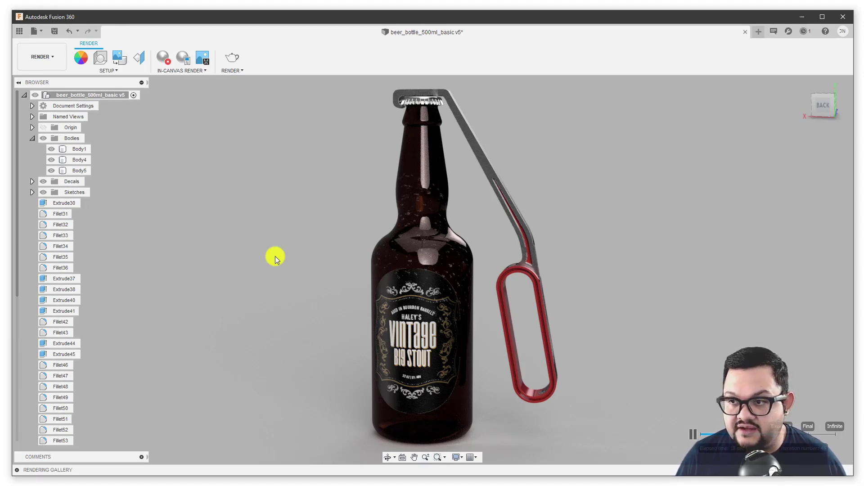
pyautogui.click(165, 60)
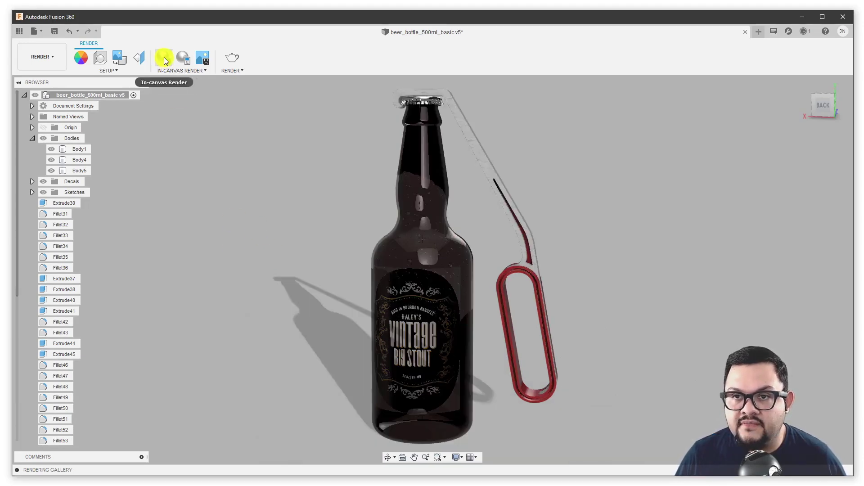
# - Set the scene's environment brightness to 1500 and start an in-canvas render
pyautogui.click(102, 62)
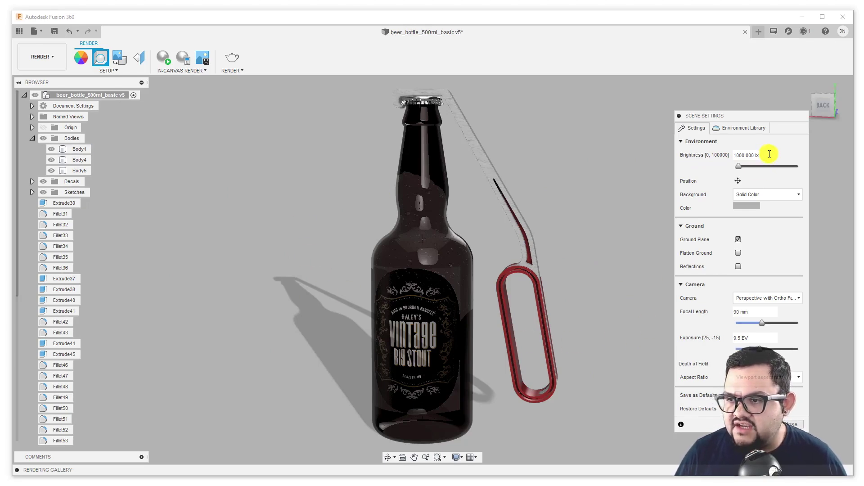
pyautogui.moveTo(770, 154); pyautogui.dragTo(702, 150)
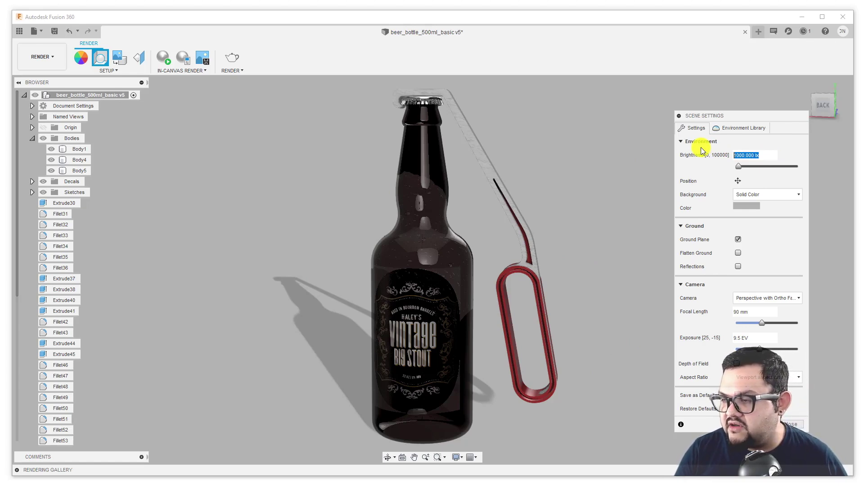
pyautogui.write('1500')
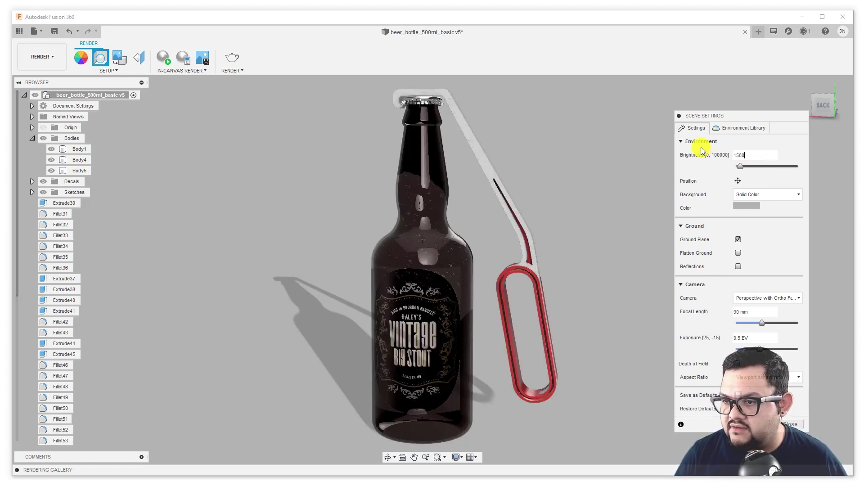
pyautogui.click(163, 56)
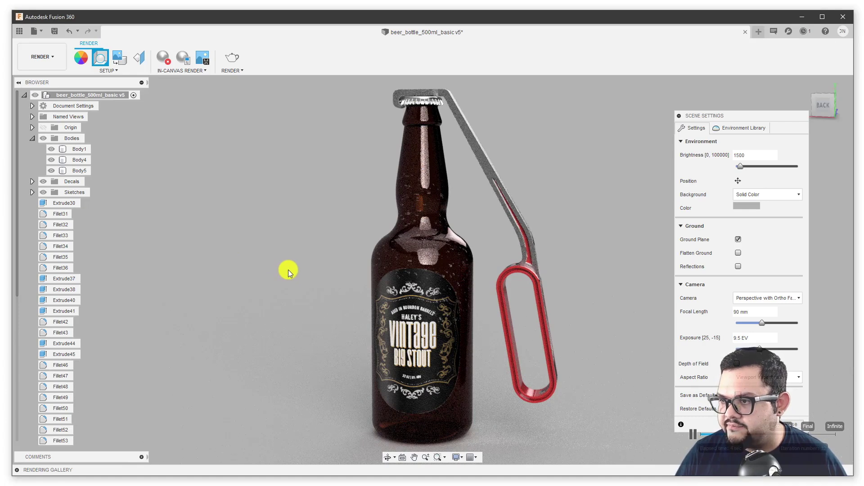
# - Rotate the scene's environment lighting to about -120.3 degrees
pyautogui.click(738, 180)
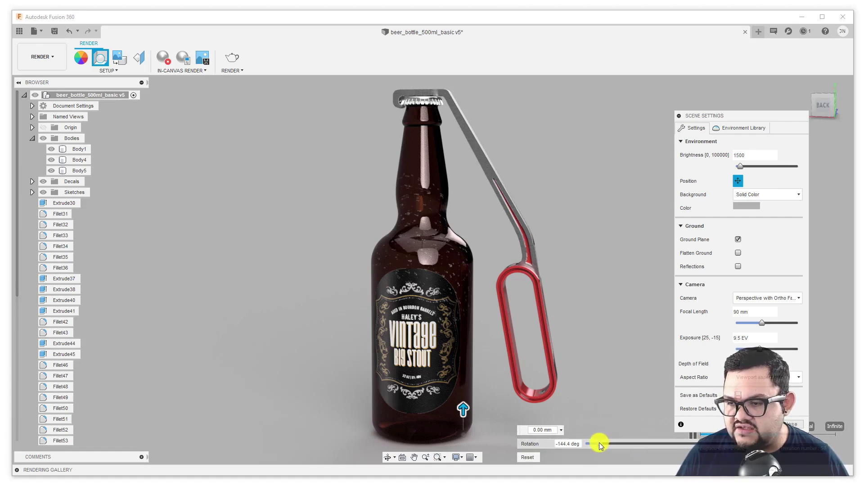
pyautogui.moveTo(599, 442)
pyautogui.mouseDown()
pyautogui.moveTo(688, 444)
pyautogui.moveTo(590, 444)
pyautogui.moveTo(697, 438)
pyautogui.moveTo(600, 441)
pyautogui.moveTo(620, 440)
pyautogui.moveTo(611, 441)
pyautogui.mouseUp()
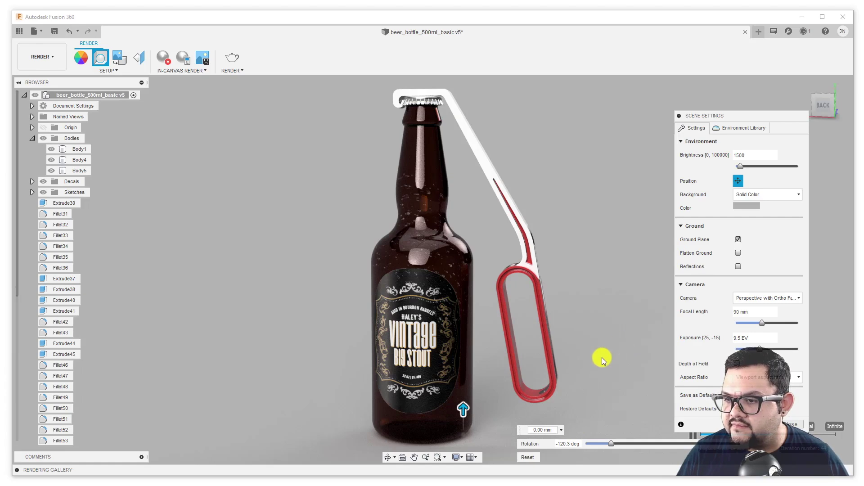
pyautogui.click(738, 181)
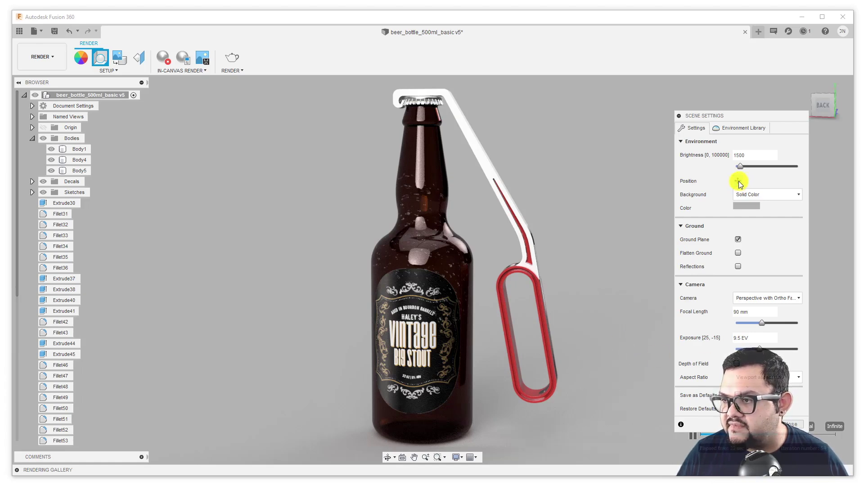
# - Switch the scene background to Environment and inspect the bottle against it from several sides
pyautogui.click(782, 196)
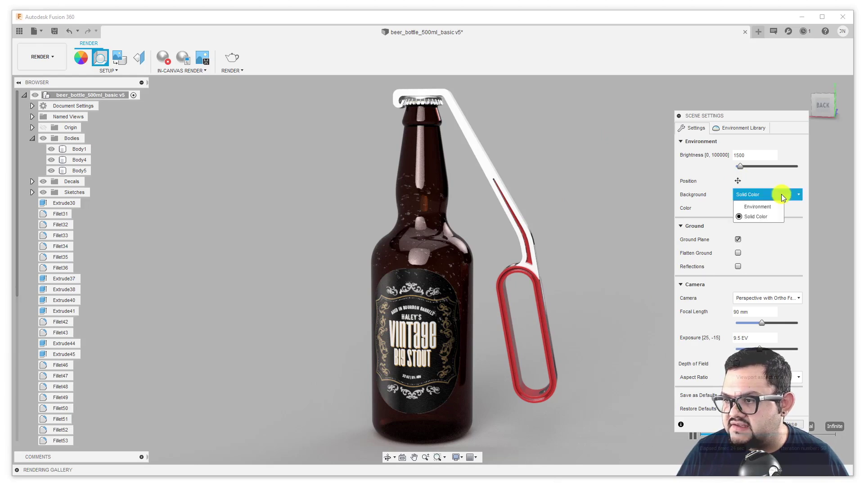
pyautogui.click(746, 208)
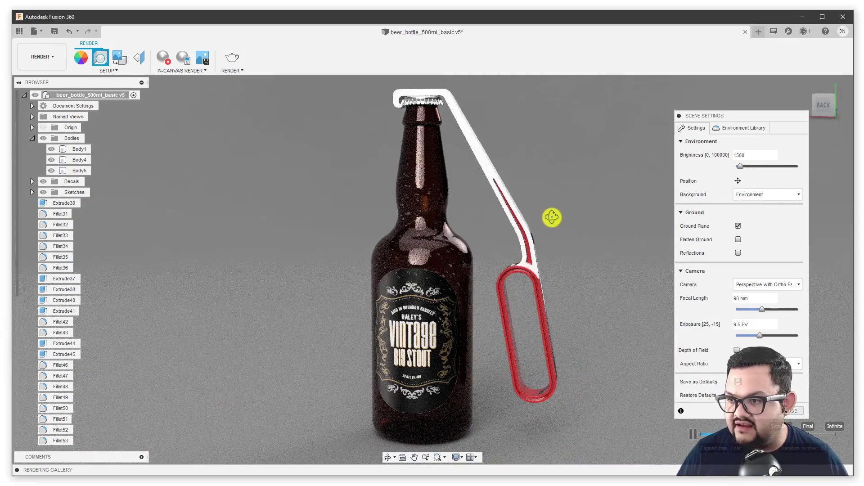
pyautogui.keyDown('shift'); pyautogui.moveTo(552, 217); pyautogui.dragTo(600, 189, button='middle'); pyautogui.keyUp('shift')
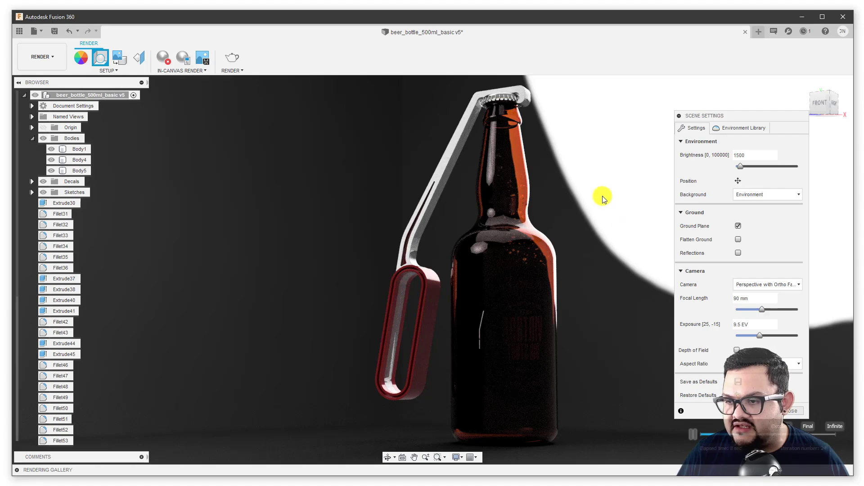
pyautogui.keyDown('shift'); pyautogui.moveTo(623, 209); pyautogui.dragTo(566, 264, button='middle'); pyautogui.keyUp('shift')
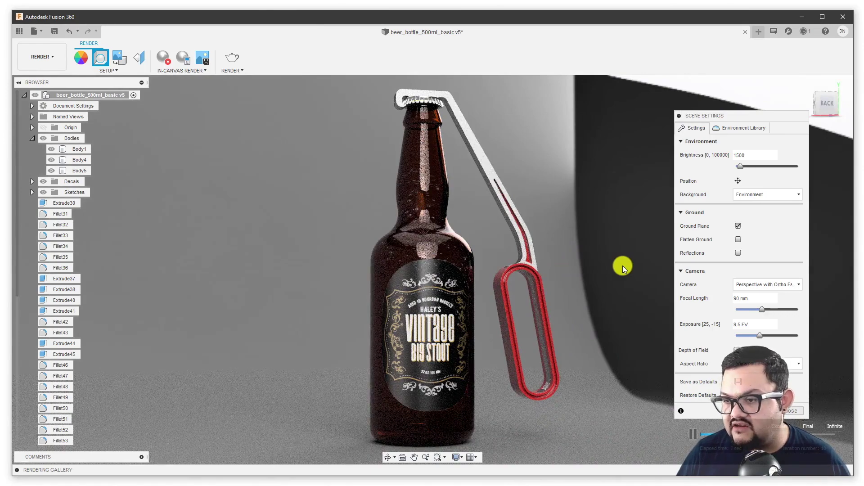
pyautogui.scroll(-2, 607, 264)
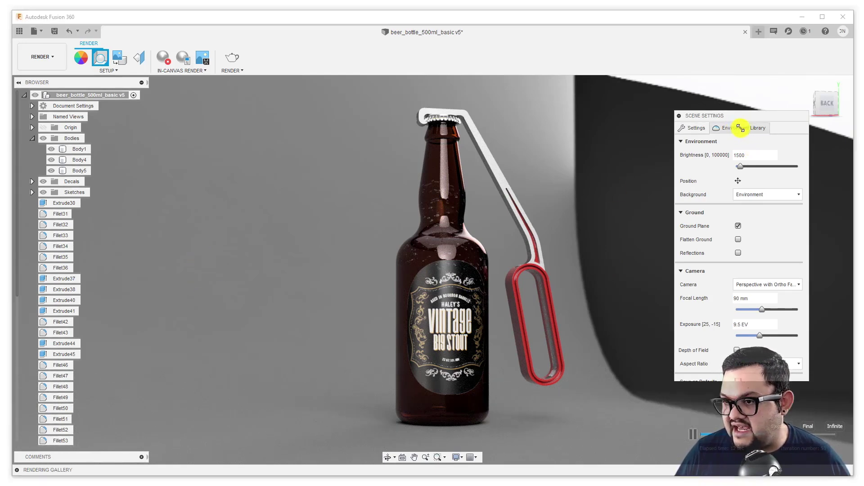
# - Apply the Warm Light environment from the Fusion 360 Library to the scene and inspect the bottle from several sides
pyautogui.click(739, 128)
pyautogui.scroll(-1, 751, 275)
pyautogui.scroll(1, 752, 275)
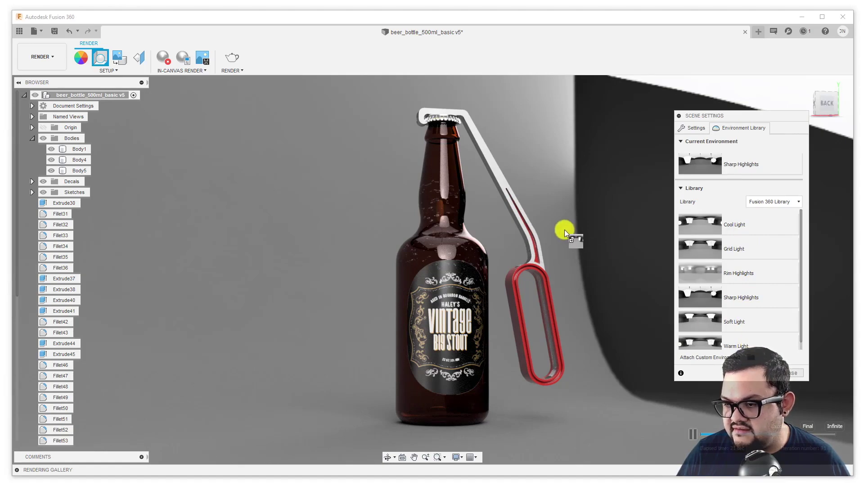
pyautogui.moveTo(565, 229); pyautogui.dragTo(564, 230)
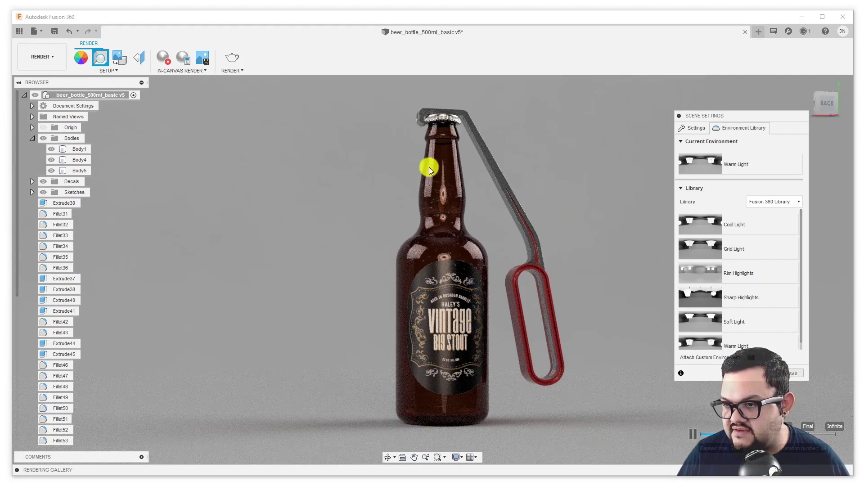
pyautogui.keyDown('shift'); pyautogui.moveTo(328, 207); pyautogui.dragTo(284, 125, button='middle'); pyautogui.keyUp('shift')
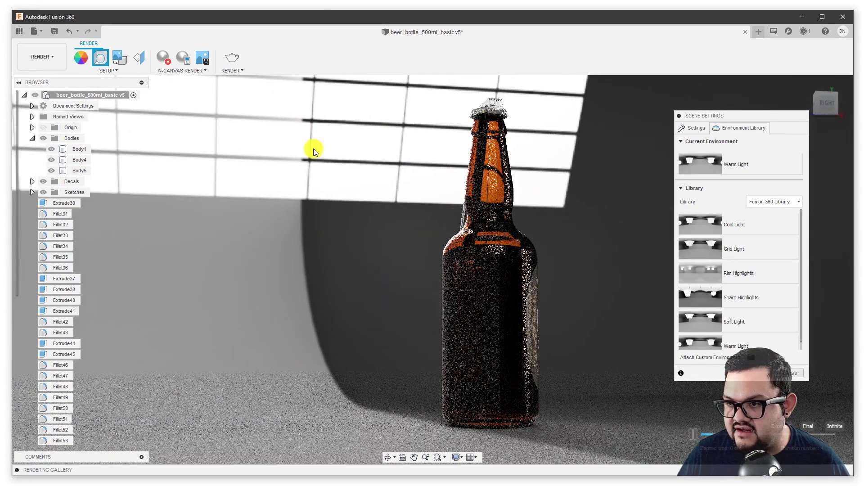
pyautogui.keyDown('shift'); pyautogui.moveTo(410, 313); pyautogui.dragTo(454, 373, button='middle'); pyautogui.keyUp('shift')
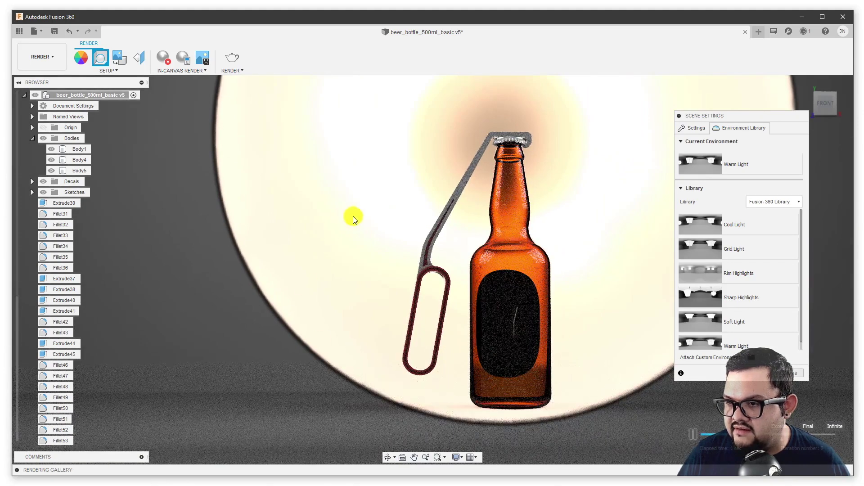
pyautogui.keyDown('shift'); pyautogui.moveTo(379, 215); pyautogui.dragTo(580, 233, button='middle'); pyautogui.keyUp('shift')
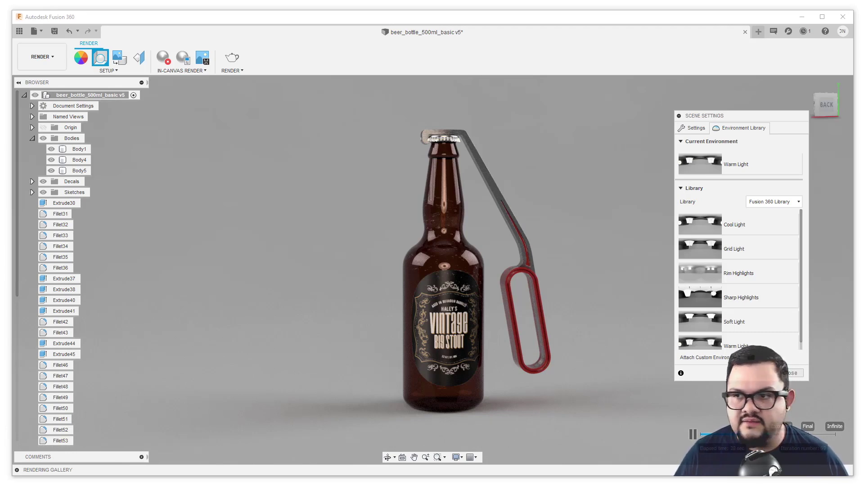
# - Switch to the web browser and browse the Urban category of HDRIs on HDRI Haven
pyautogui.hotkey('alt', 'Tab')
pyautogui.moveTo(555, 64); pyautogui.dragTo(506, 72)
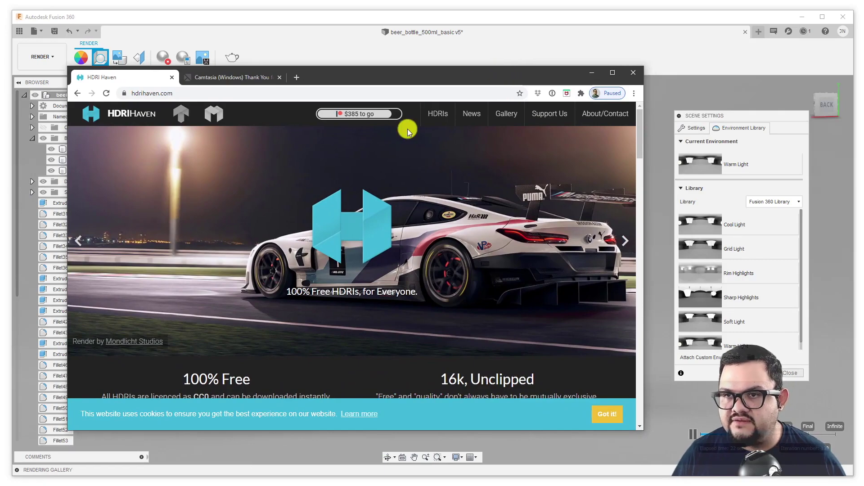
pyautogui.click(436, 120)
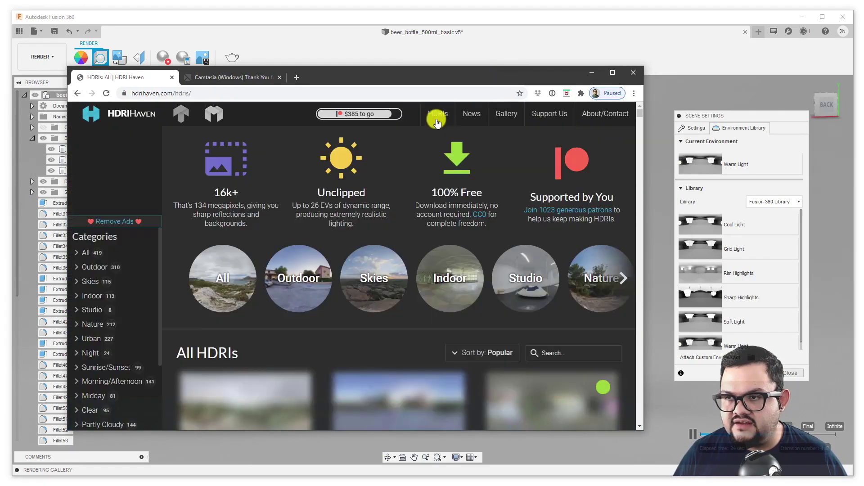
pyautogui.scroll(-3, 350, 230)
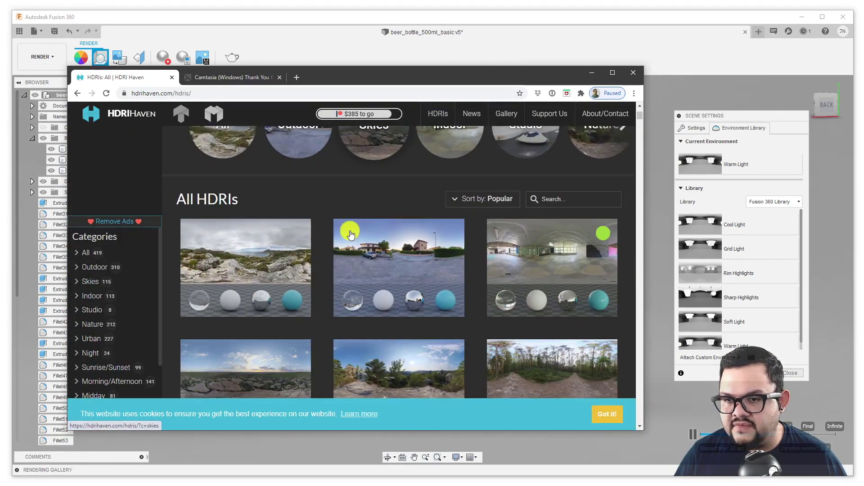
pyautogui.scroll(-1, 350, 234)
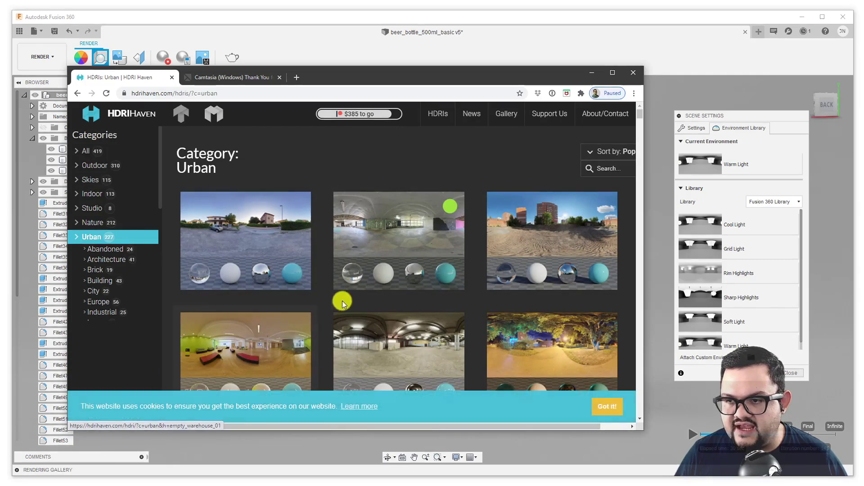
pyautogui.scroll(-2, 353, 291)
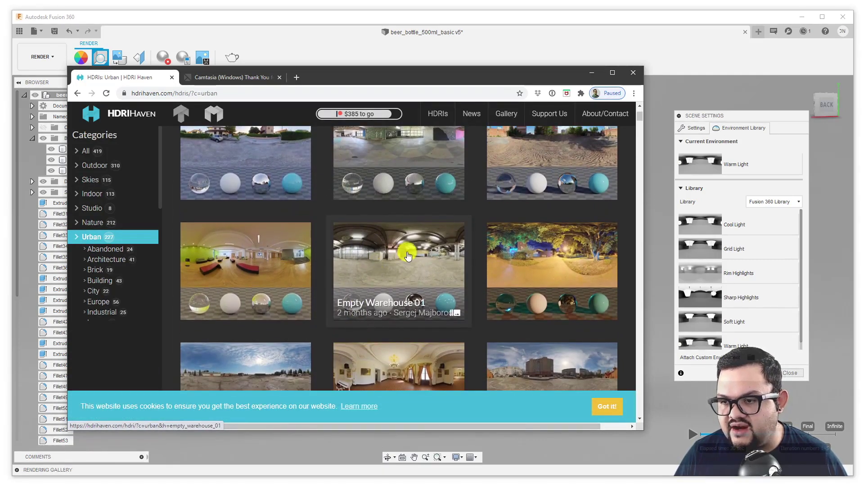
# - Open the Empty Warehouse 01 HDRI and download its 4k HDR file
pyautogui.click(406, 256)
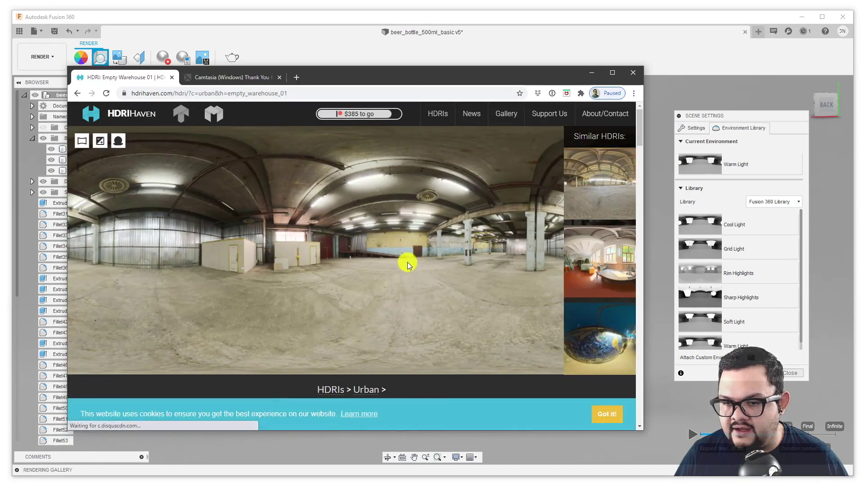
pyautogui.scroll(-12, 532, 231)
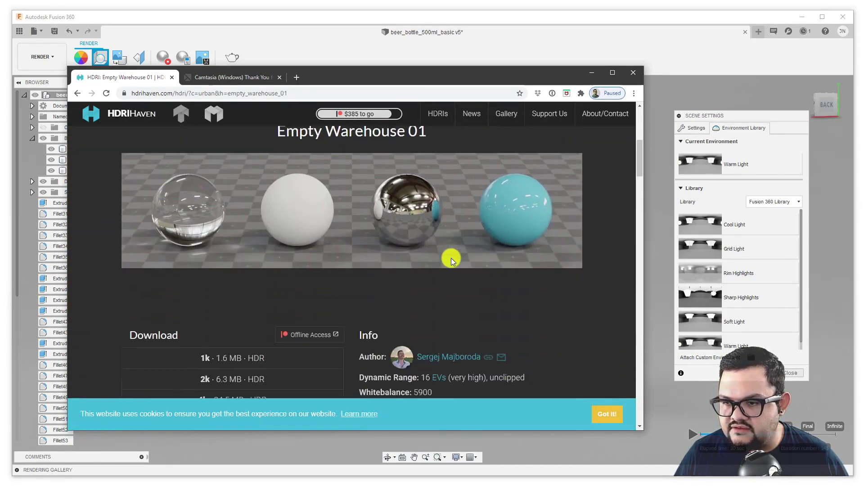
pyautogui.scroll(3, 446, 261)
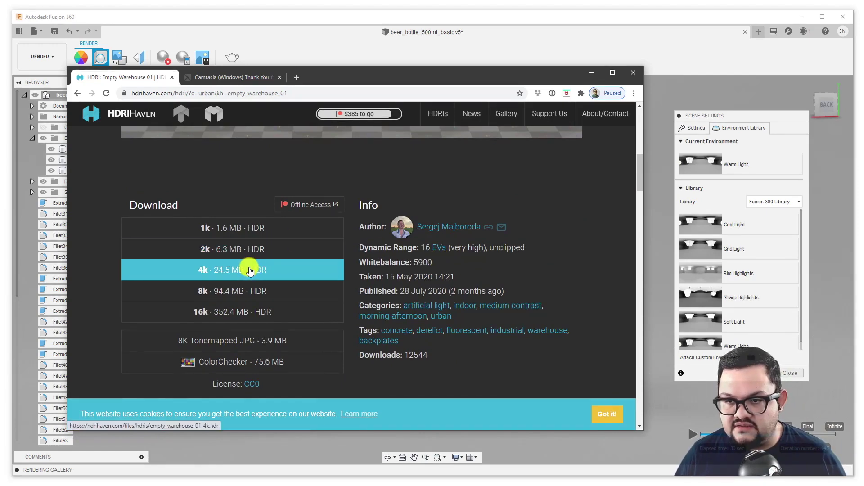
pyautogui.click(214, 273)
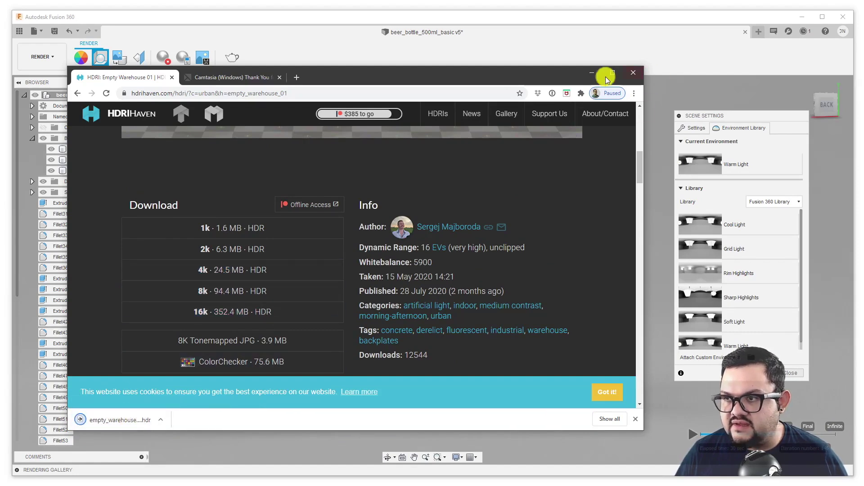
# - Return to Fusion 360, attach empty_warehouse_01_4k from Downloads as the custom environment, and view the bottle from above
pyautogui.click(592, 73)
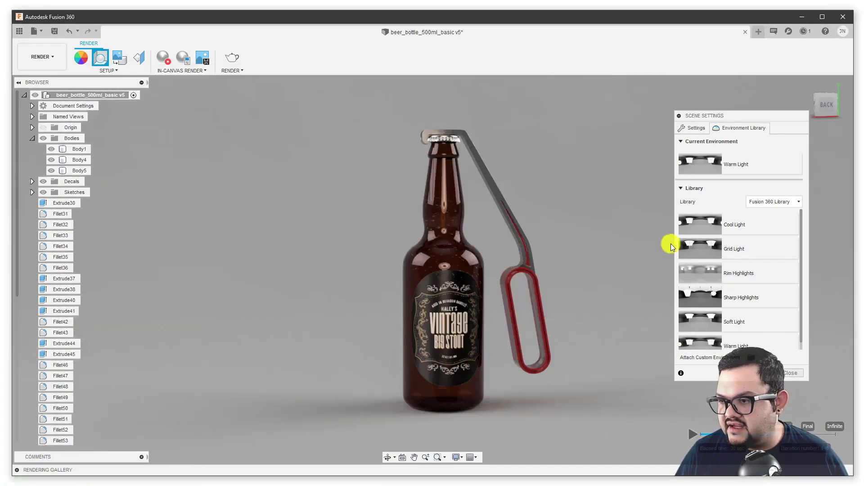
pyautogui.click(751, 360)
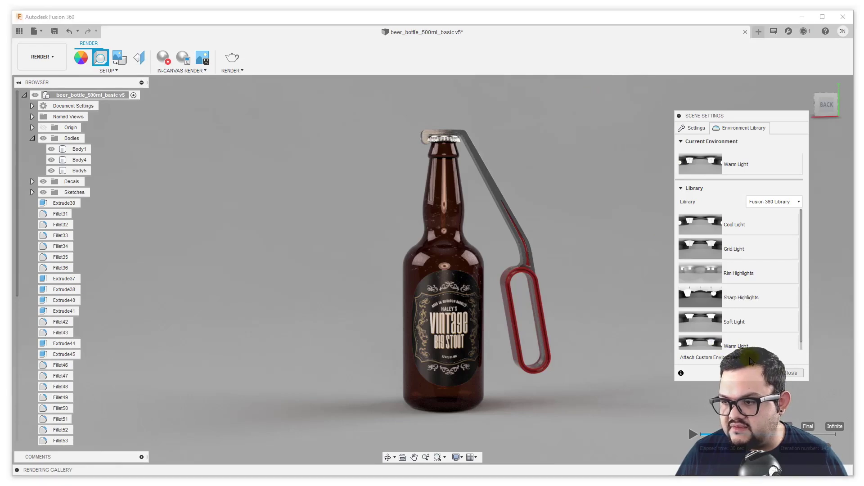
pyautogui.click(62, 107)
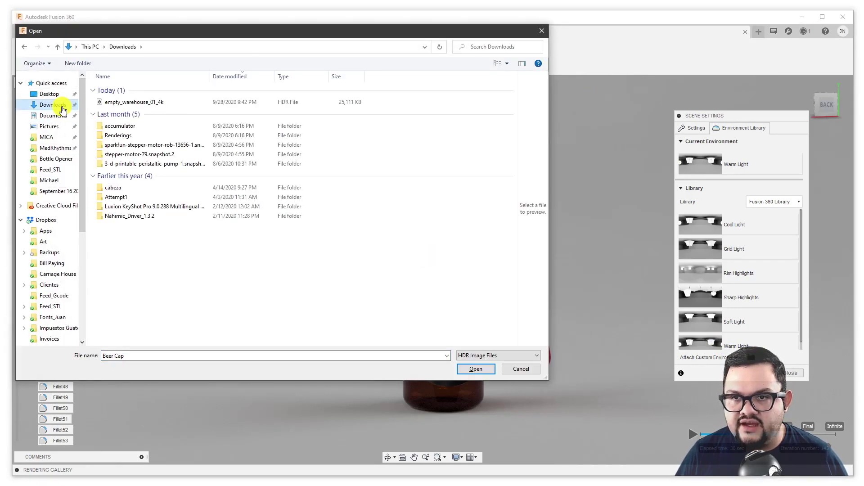
pyautogui.click(138, 104)
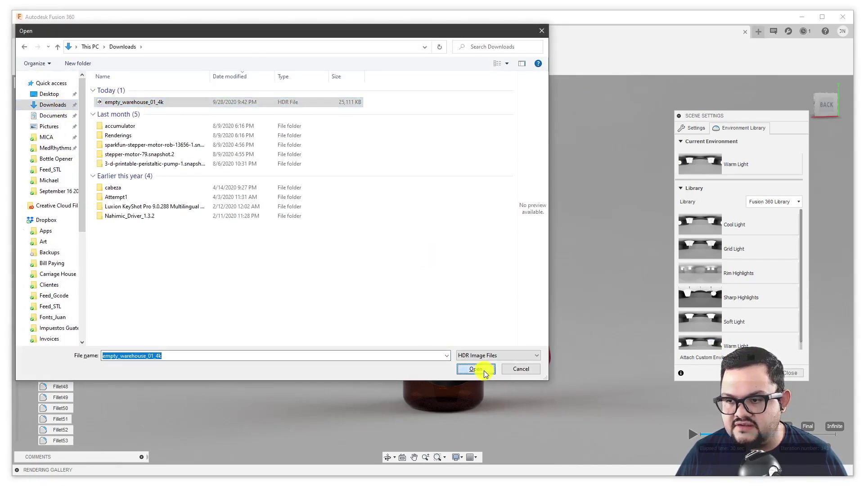
pyautogui.click(484, 370)
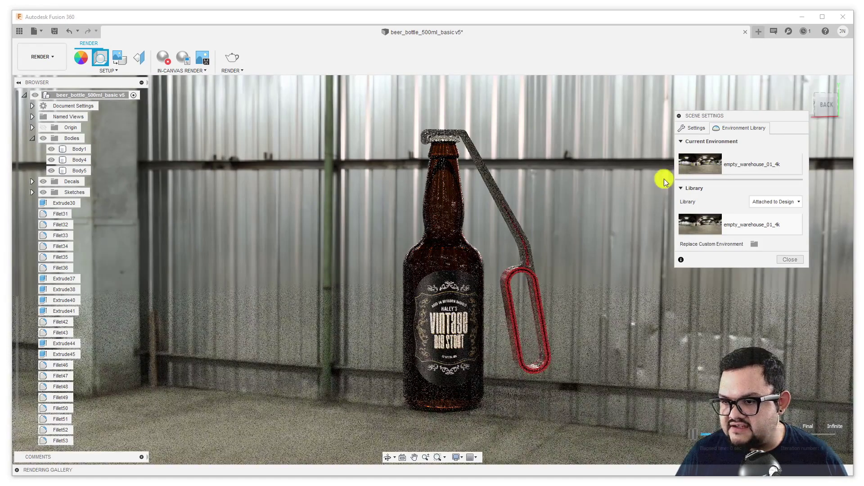
pyautogui.keyDown('shift'); pyautogui.moveTo(541, 209); pyautogui.dragTo(556, 172, button='middle'); pyautogui.keyUp('shift')
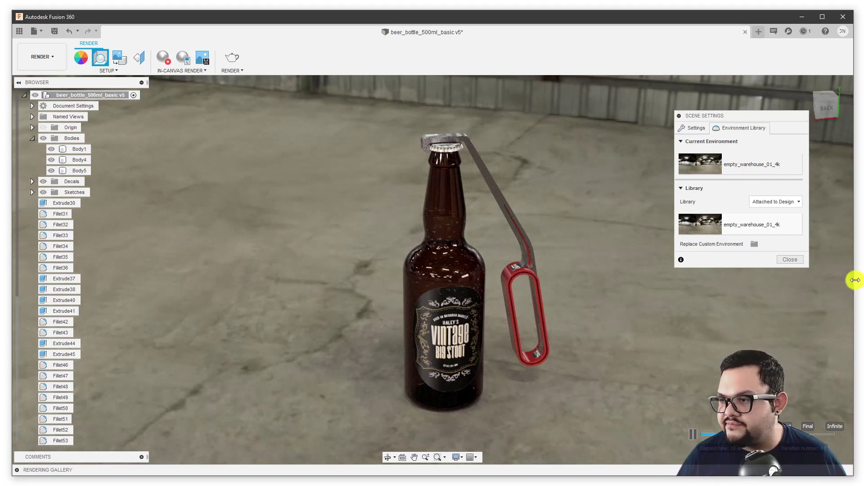
# - Replace the custom environment with wooden_lounge_4k from the Bottle Opener folder inside RenderWeekly
pyautogui.click(754, 245)
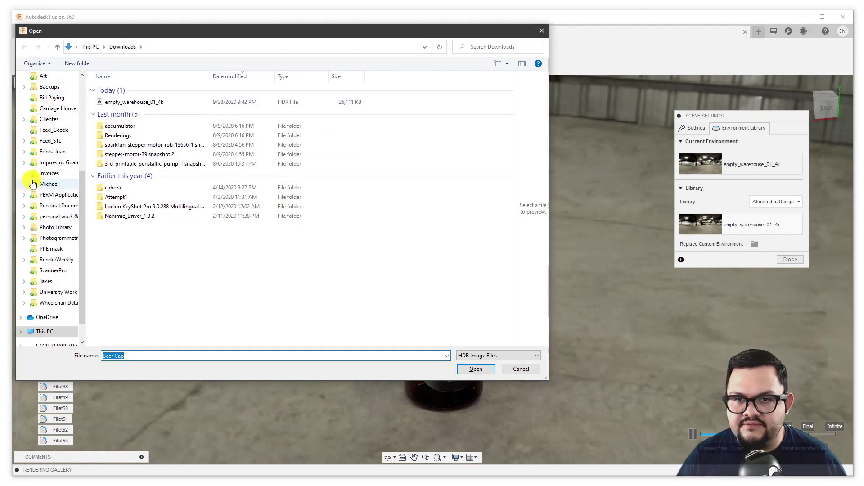
pyautogui.click(56, 261)
pyautogui.scroll(-5, 160, 244)
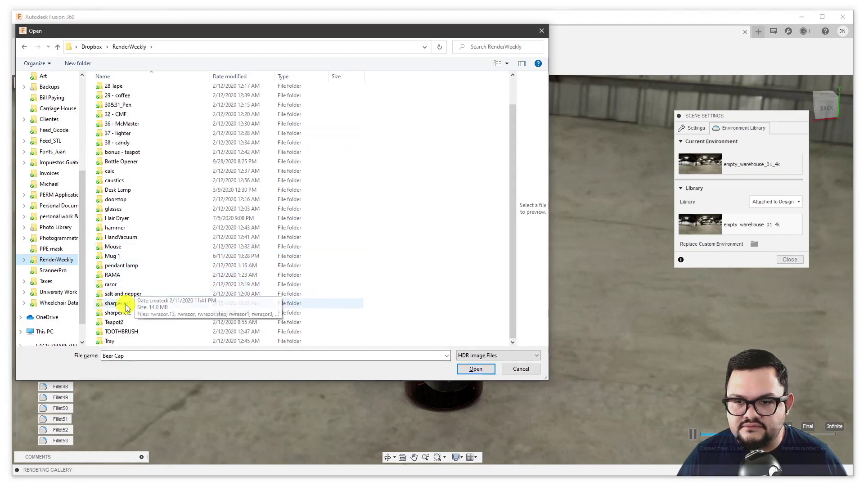
pyautogui.doubleClick(134, 166)
pyautogui.doubleClick(122, 116)
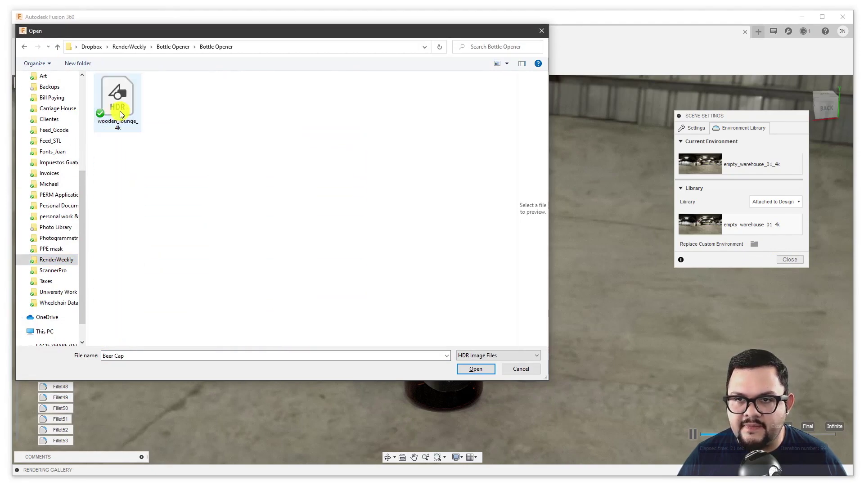
pyautogui.click(124, 109)
pyautogui.click(475, 370)
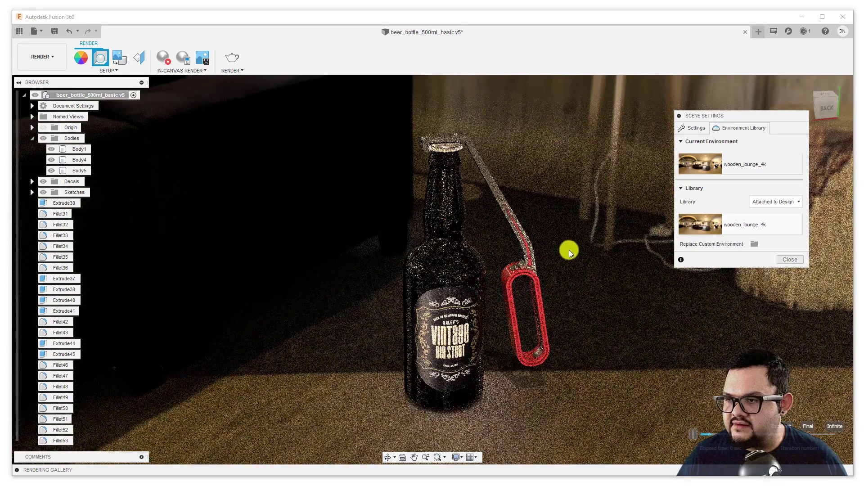
# - Inspect the bottle against the wooden lounge environment from several sides and stop the in-canvas render
pyautogui.keyDown('shift'); pyautogui.moveTo(569, 250); pyautogui.dragTo(588, 341, button='middle'); pyautogui.keyUp('shift')
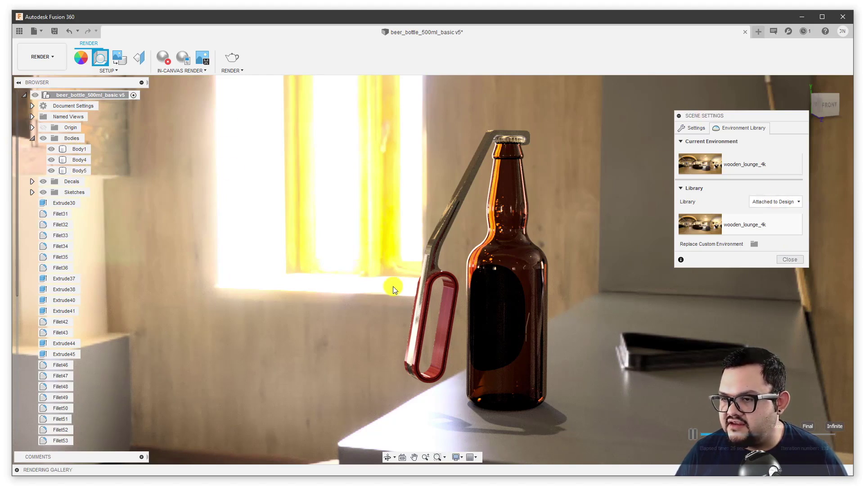
pyautogui.keyDown('shift'); pyautogui.moveTo(405, 280); pyautogui.dragTo(527, 276, button='middle'); pyautogui.keyUp('shift')
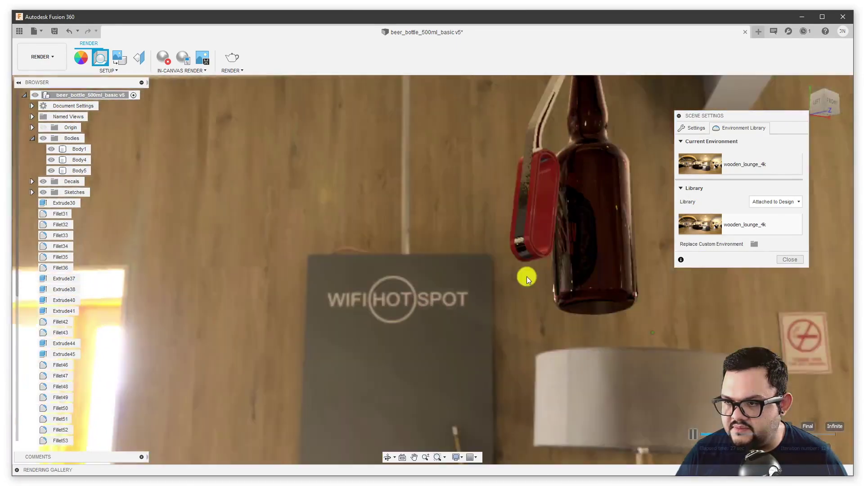
pyautogui.keyDown('shift'); pyautogui.moveTo(440, 281); pyautogui.dragTo(141, 4, button='middle'); pyautogui.keyUp('shift')
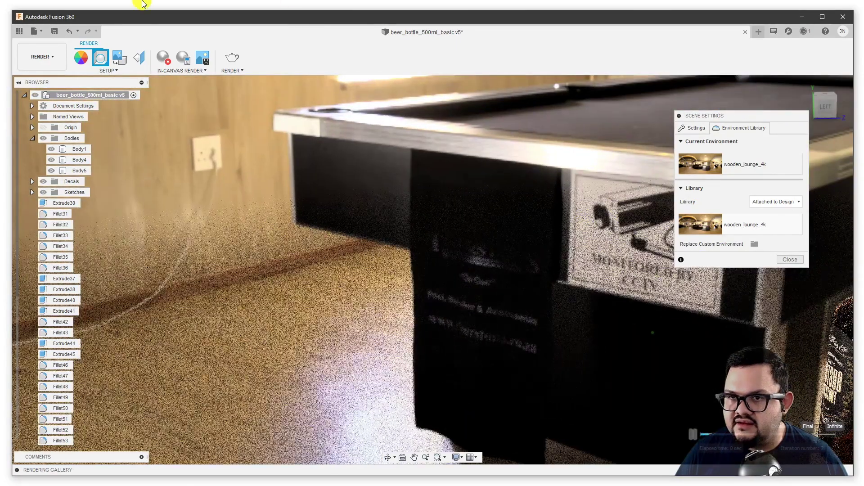
pyautogui.click(167, 61)
pyautogui.moveTo(220, 120)
pyautogui.keyDown('shift'); pyautogui.mouseDown(button='middle')
pyautogui.moveTo(511, 236)
pyautogui.moveTo(599, 221)
pyautogui.moveTo(525, 234)
pyautogui.moveTo(181, 228)
pyautogui.moveTo(323, 220)
pyautogui.moveTo(303, 218)
pyautogui.mouseUp(button='middle'); pyautogui.keyUp('shift')
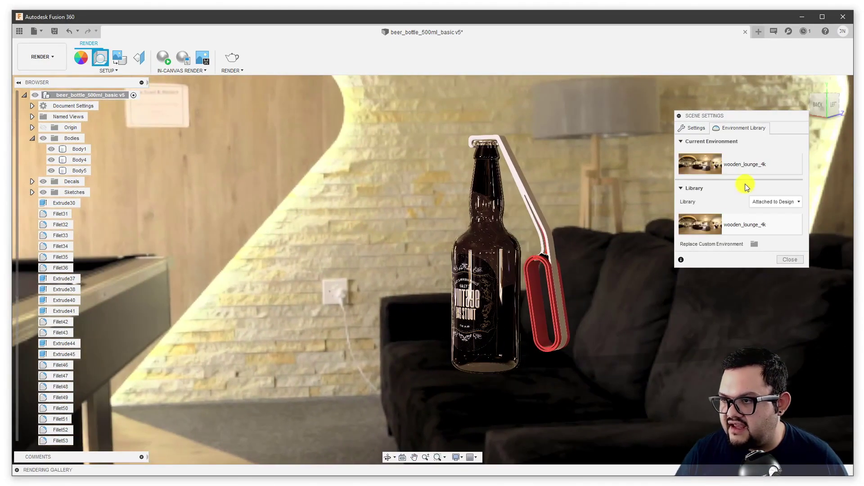
# - Rotate the scene's environment to about -11.5 degrees
pyautogui.click(695, 128)
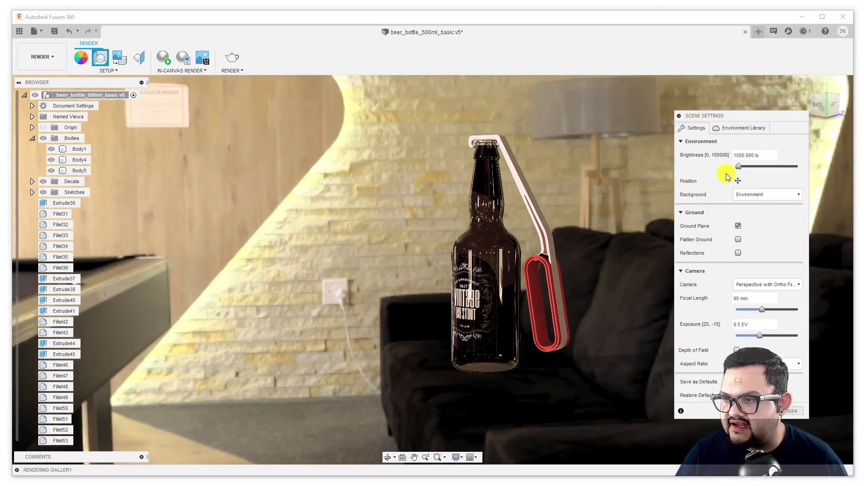
pyautogui.click(738, 181)
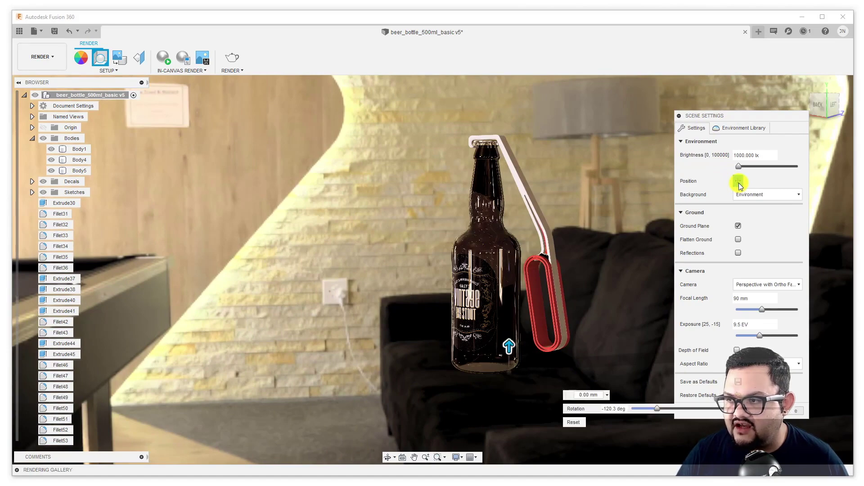
pyautogui.moveTo(657, 408); pyautogui.dragTo(705, 408)
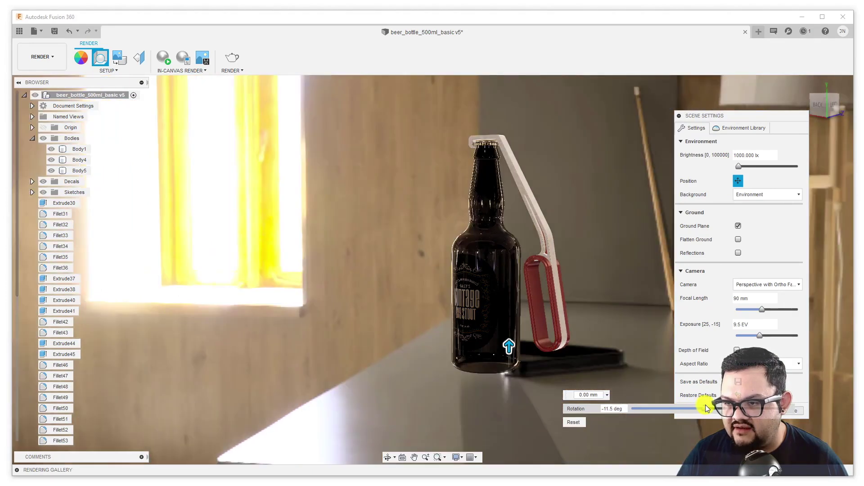
# - Frame the bottle and opener over the grey tabletop in the background and start an in-canvas render
pyautogui.moveTo(423, 239); pyautogui.dragTo(337, 284, button='middle')
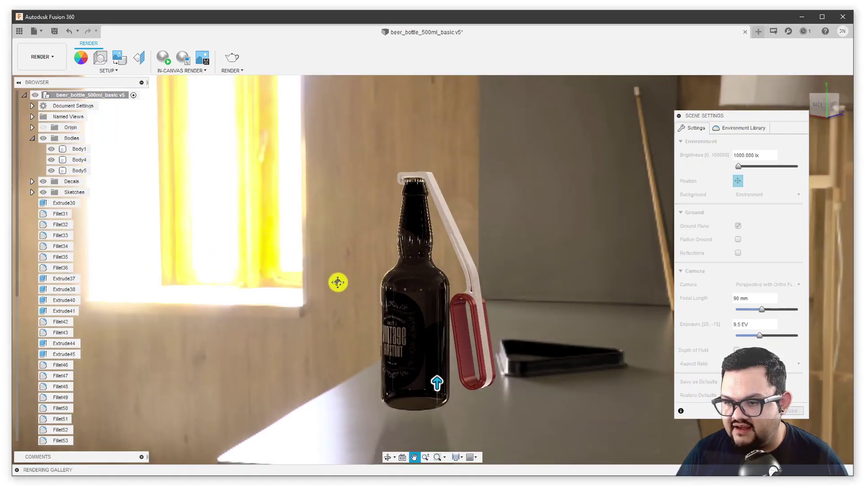
pyautogui.keyDown('shift'); pyautogui.moveTo(536, 253); pyautogui.dragTo(520, 266, button='middle'); pyautogui.keyUp('shift')
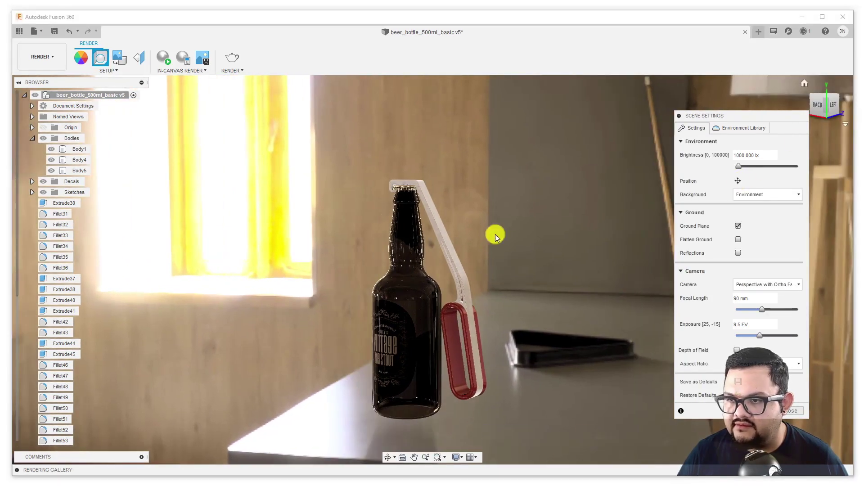
pyautogui.moveTo(496, 233); pyautogui.dragTo(519, 199, button='middle')
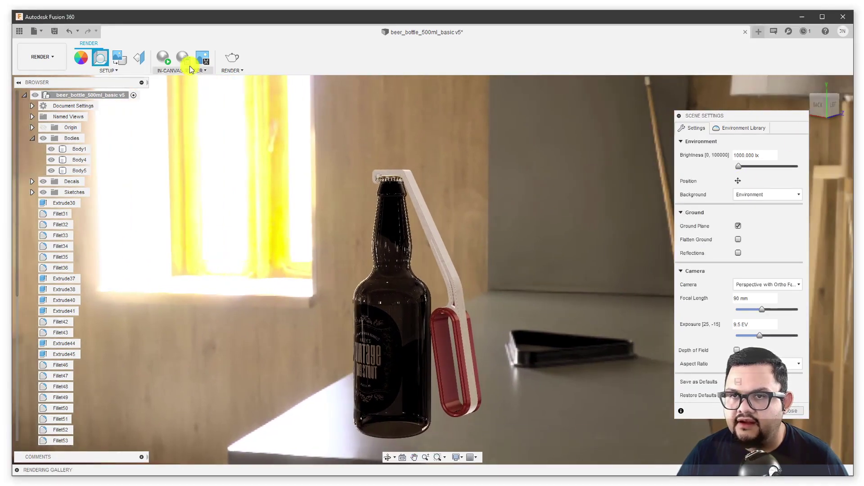
pyautogui.click(165, 59)
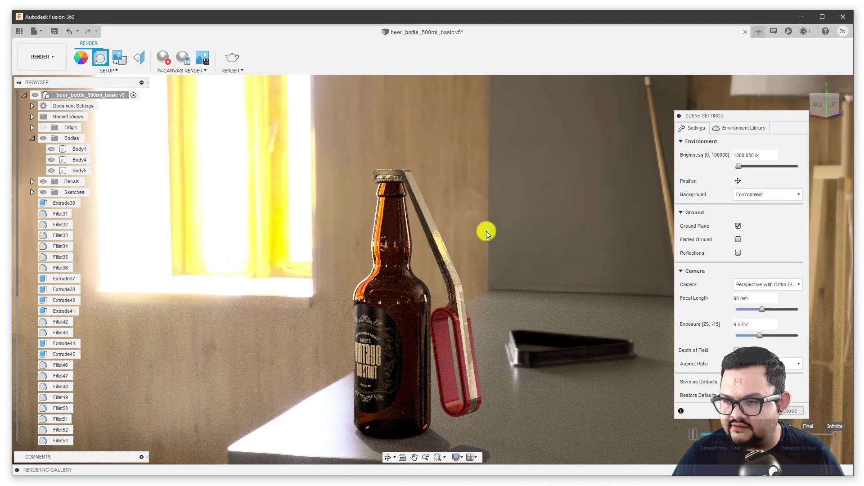
# - Frame the bottle and opener on the tabletop with a focal length of 77 mm and an exposure of 8.3 EV
pyautogui.moveTo(489, 237); pyautogui.dragTo(505, 209, button='middle')
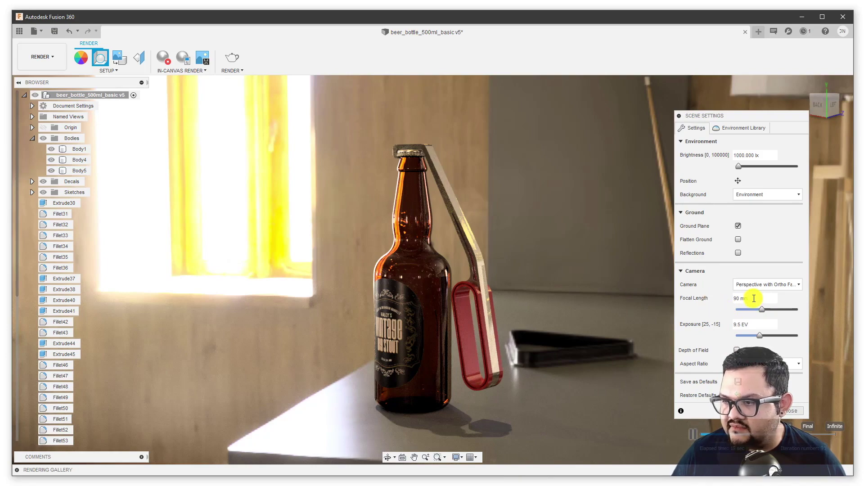
pyautogui.moveTo(761, 310); pyautogui.dragTo(761, 334)
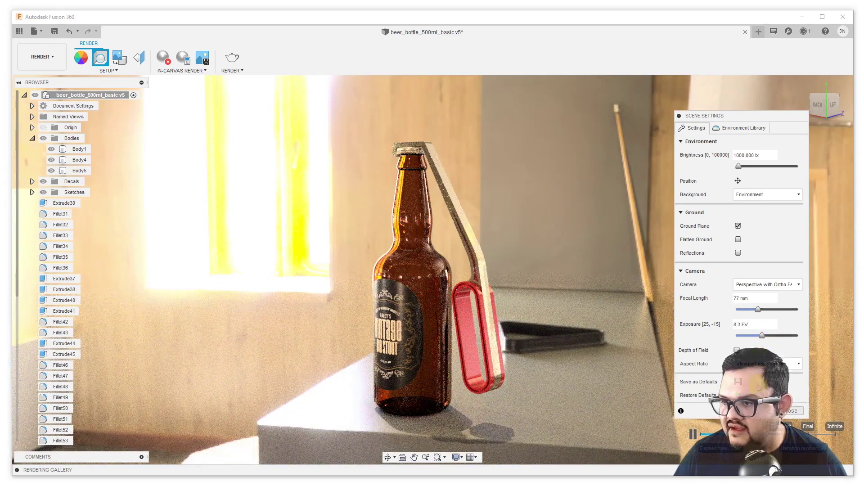
# - Enable depth of field with the center of focus on the bottle's label and a blur of 0.5
pyautogui.click(737, 350)
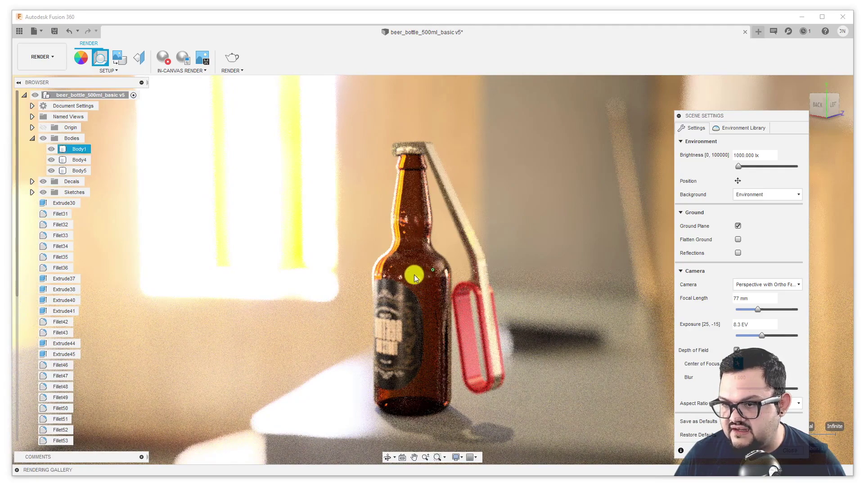
pyautogui.click(403, 305)
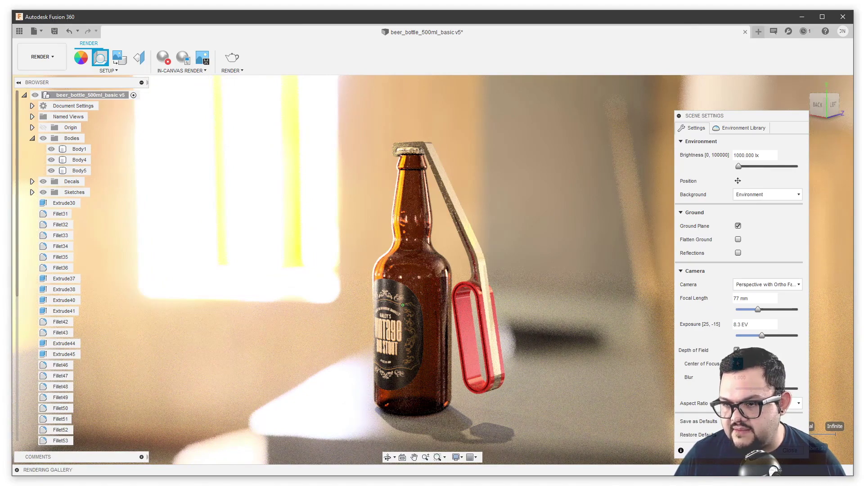
pyautogui.doubleClick(749, 379)
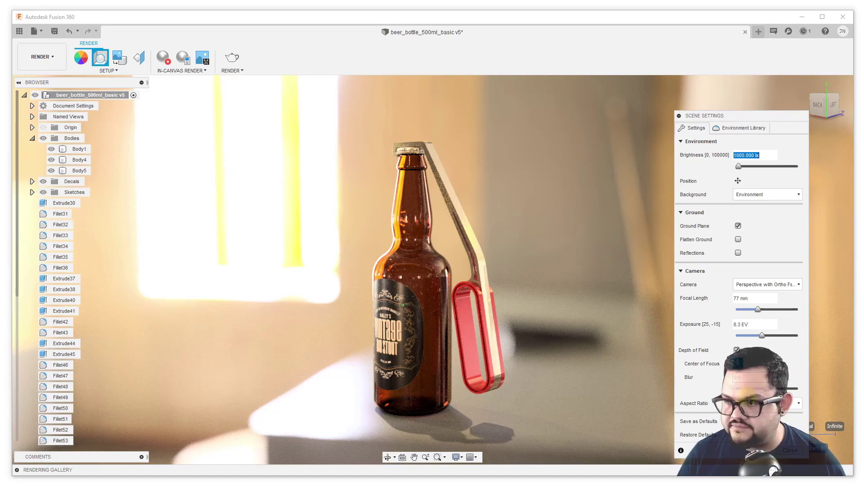
pyautogui.press('Return')
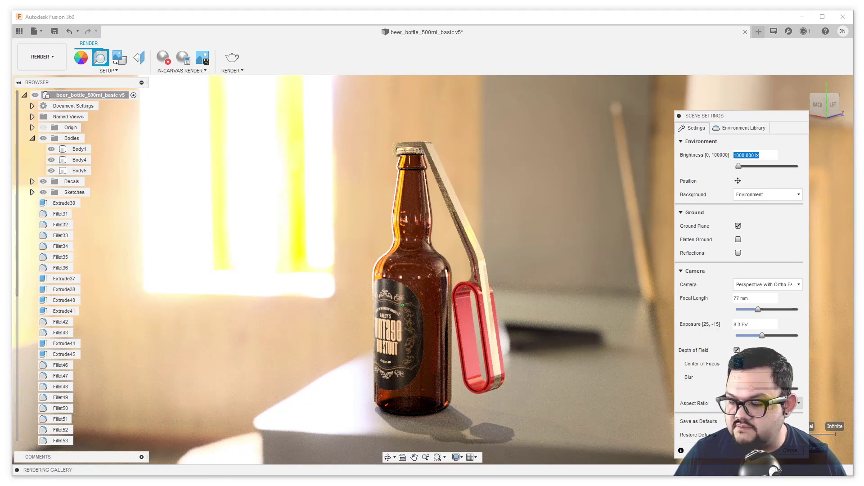
# - Set the camera's aspect ratio to 16:9 Widescreen and close the scene settings
pyautogui.click(799, 404)
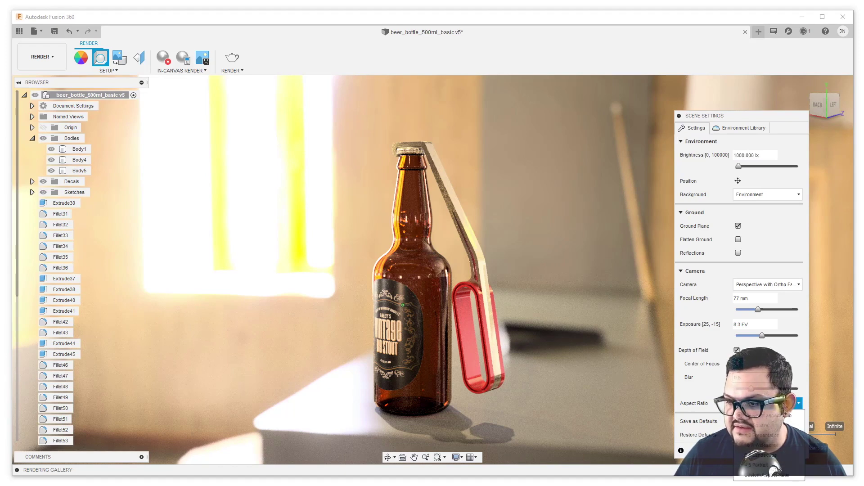
pyautogui.click(765, 446)
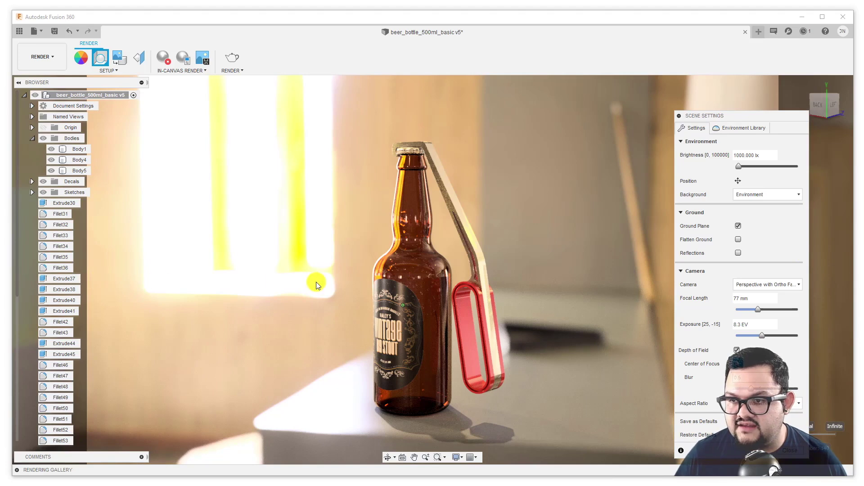
pyautogui.moveTo(707, 116); pyautogui.dragTo(625, 204)
pyautogui.press('Escape')
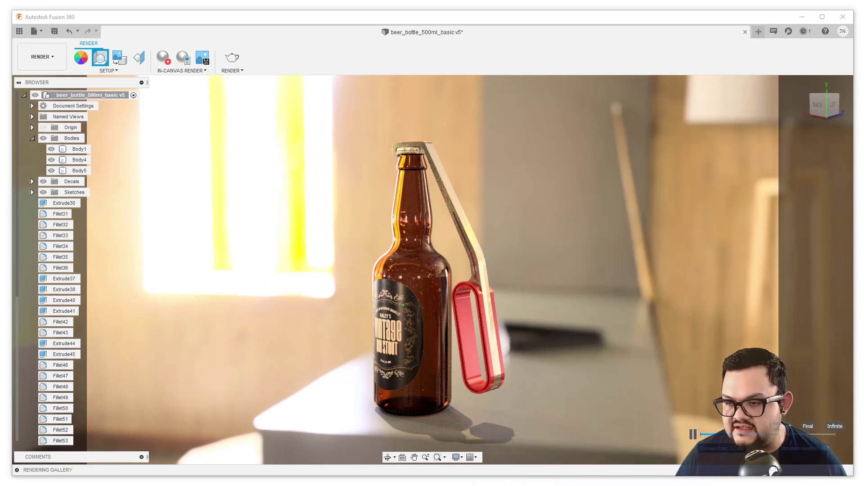
# - Reopen the scene settings and set the camera's aspect ratio to 1:1 Square
pyautogui.press('e')
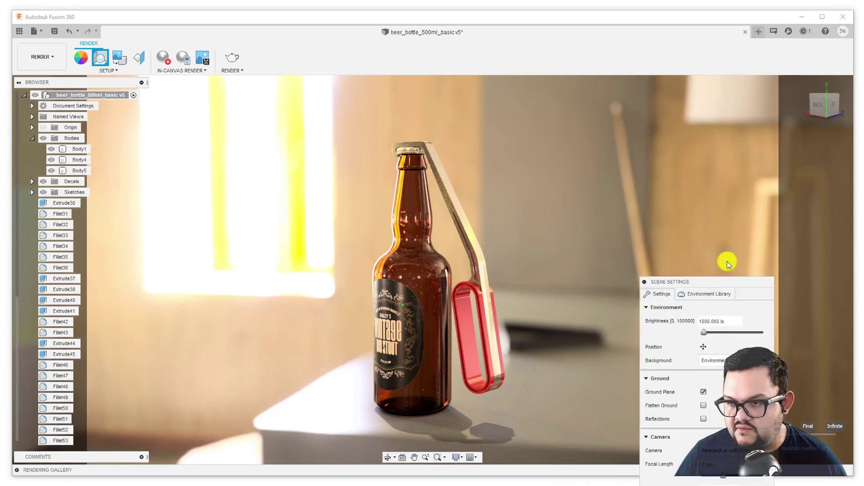
pyautogui.moveTo(726, 265); pyautogui.dragTo(687, 98)
pyautogui.click(699, 382)
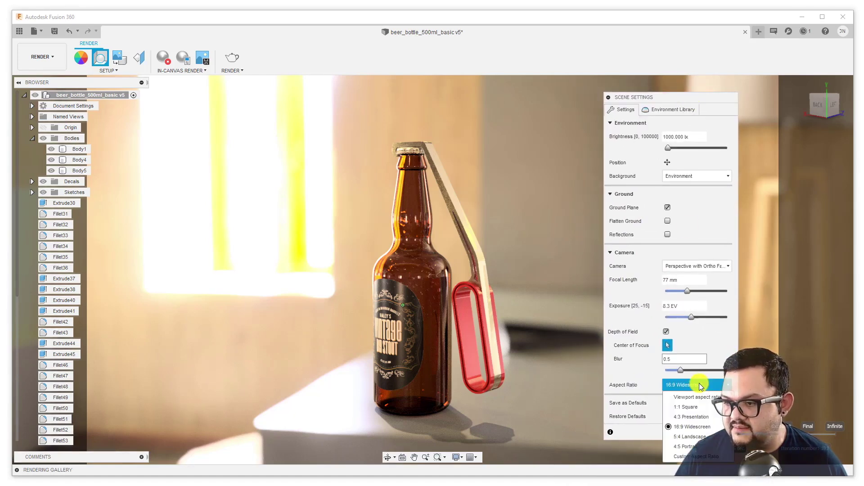
pyautogui.click(695, 410)
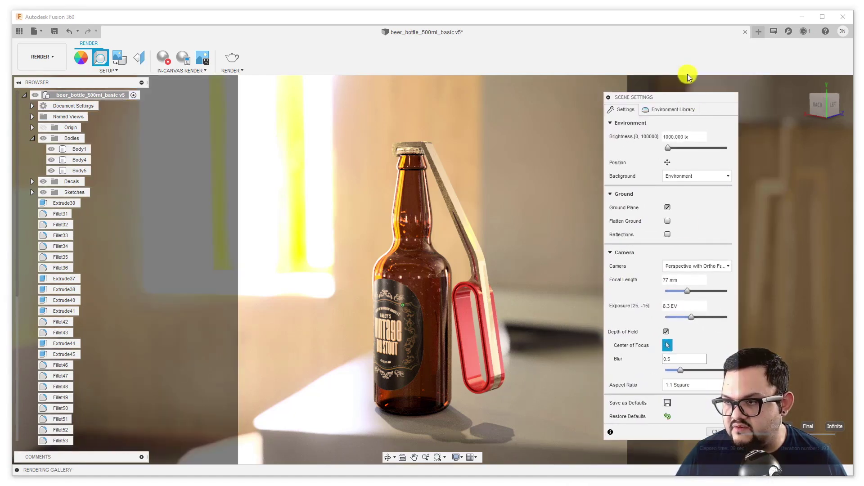
# - Center the bottle and opener within the square frame and close the scene settings
pyautogui.moveTo(689, 98); pyautogui.dragTo(799, 177)
pyautogui.moveTo(523, 222)
pyautogui.keyDown('shift'); pyautogui.mouseDown(button='middle')
pyautogui.moveTo(519, 214)
pyautogui.moveTo(532, 210)
pyautogui.moveTo(518, 222)
pyautogui.mouseUp(button='middle'); pyautogui.keyUp('shift')
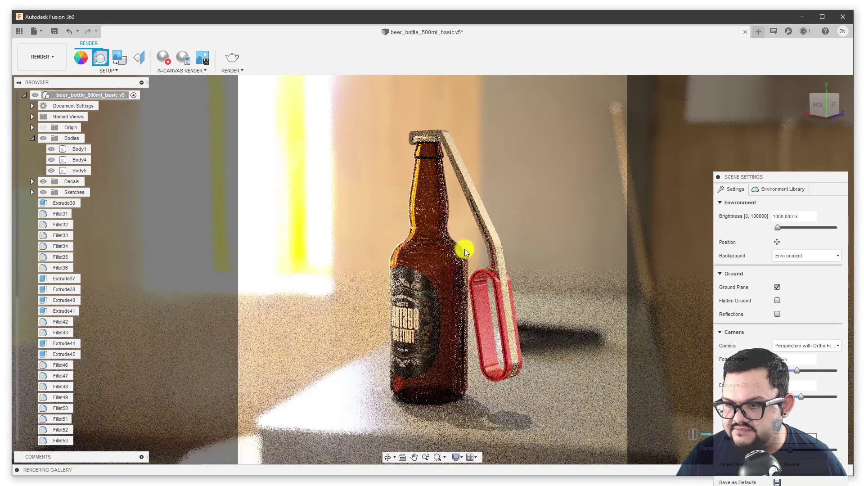
pyautogui.click(418, 256)
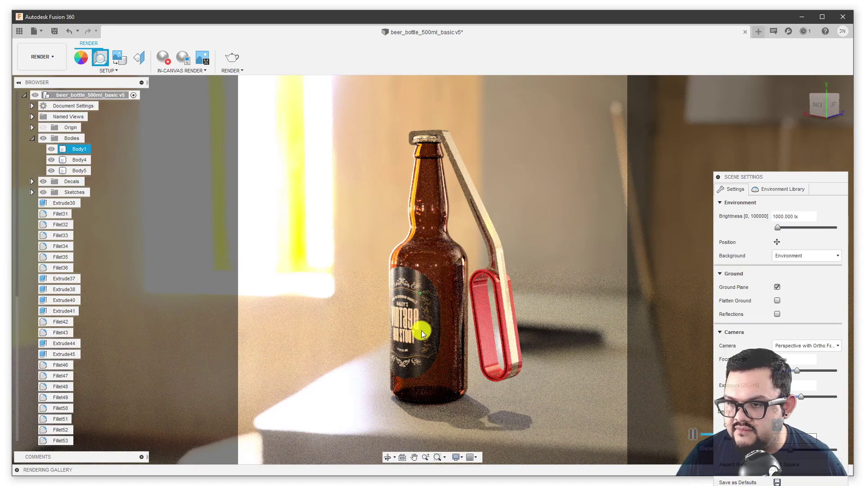
pyautogui.click(621, 374)
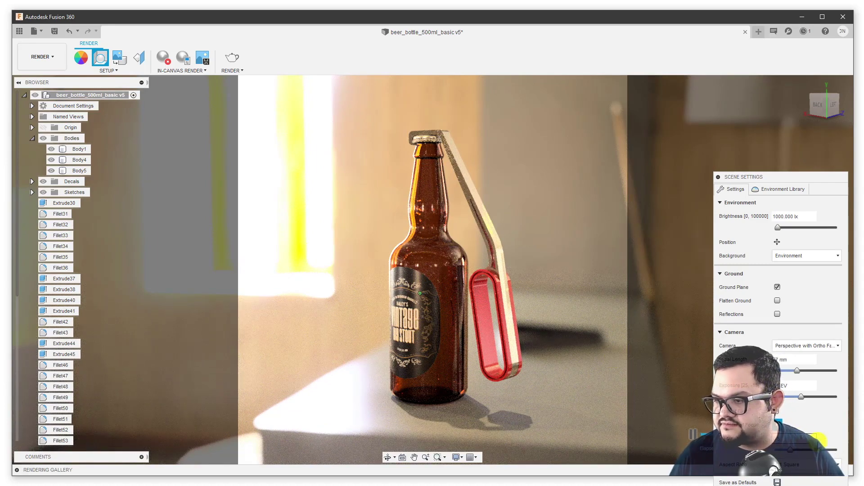
pyautogui.moveTo(789, 178); pyautogui.dragTo(731, 94)
pyautogui.press('Escape')
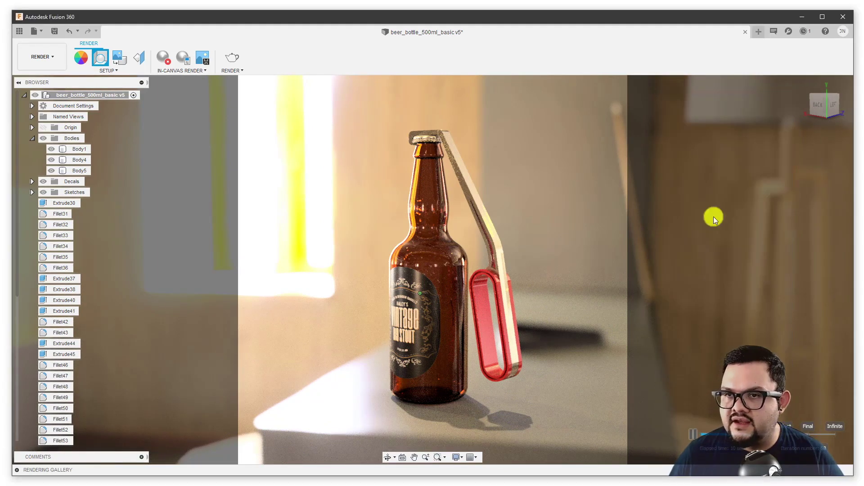
# - Start a local render at final quality with a custom square image size of 2000 x 2000 px
pyautogui.click(233, 61)
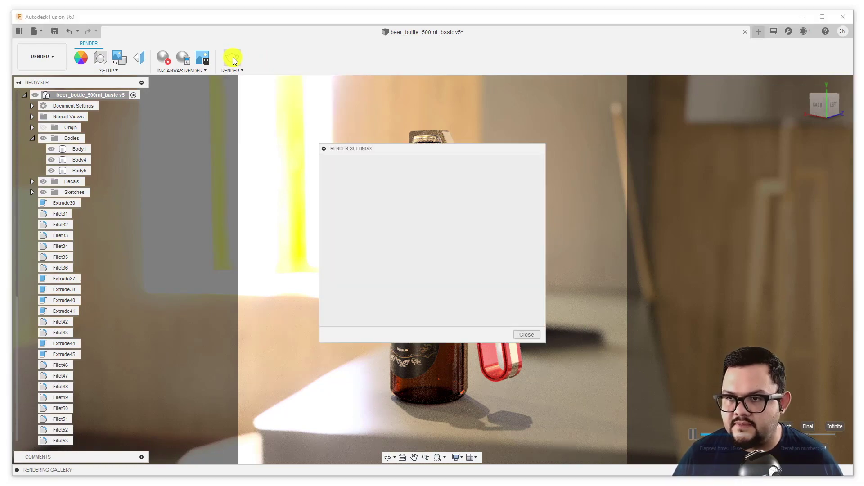
pyautogui.moveTo(391, 149); pyautogui.dragTo(639, 193)
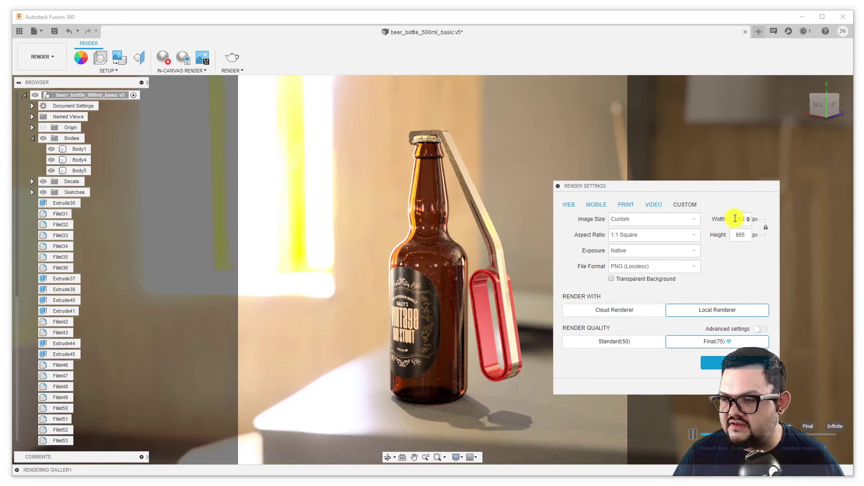
pyautogui.moveTo(735, 219); pyautogui.dragTo(755, 218)
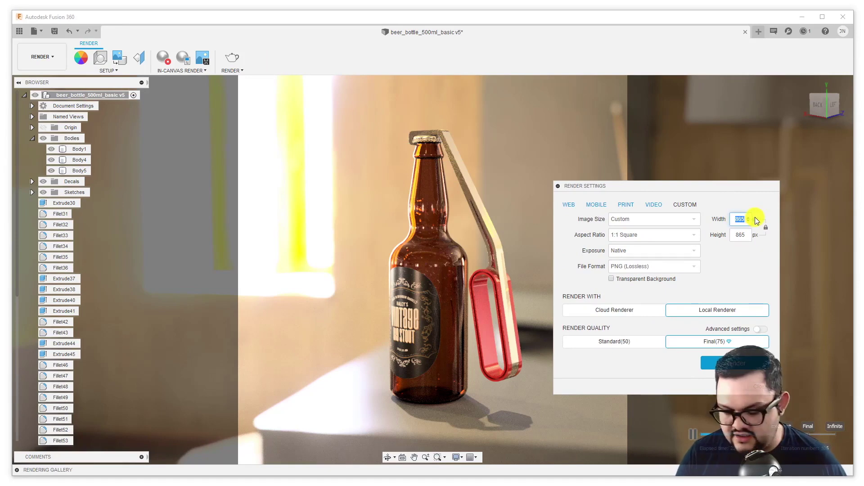
pyautogui.write('2000')
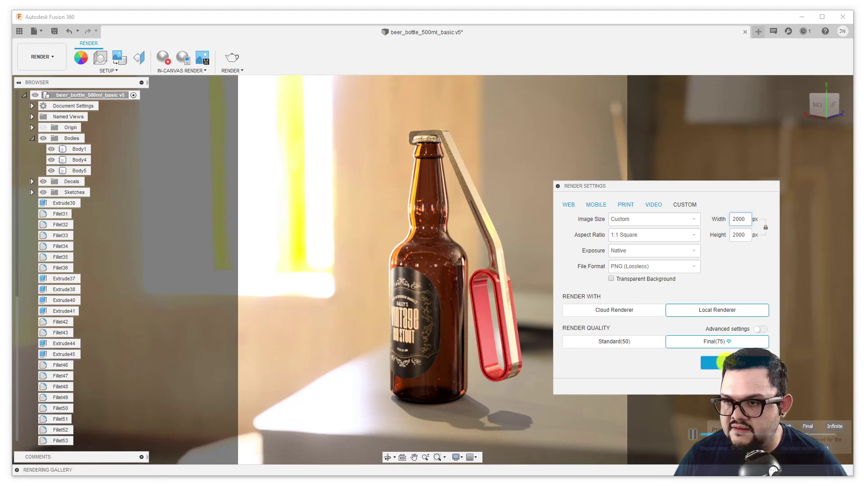
# - Expand the rendering gallery, preview the bottle render with the wooden lounge background, and close the preview
pyautogui.click(17, 471)
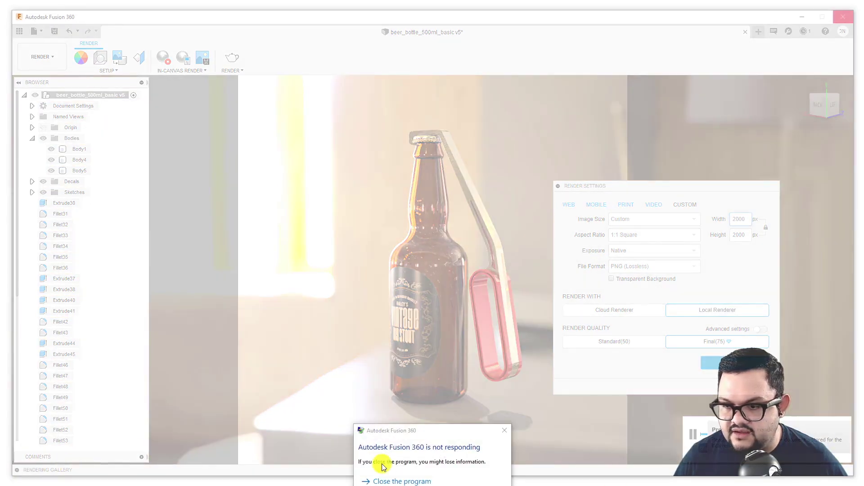
pyautogui.moveTo(447, 430); pyautogui.dragTo(456, 481)
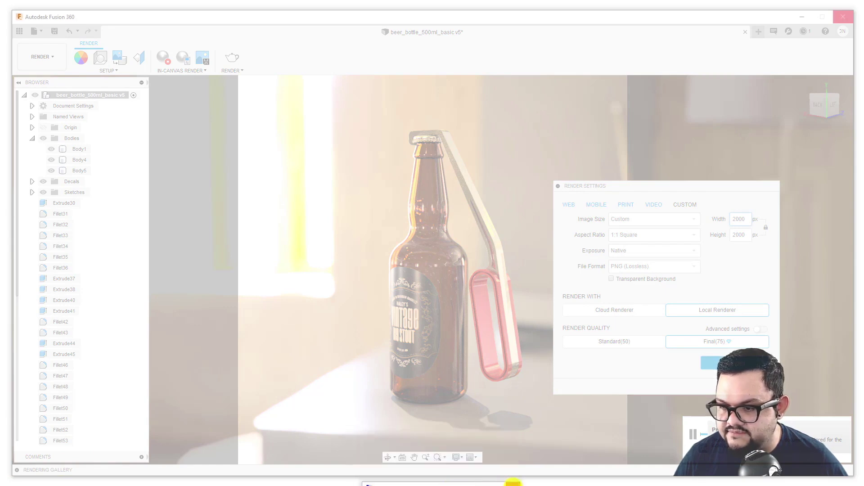
pyautogui.moveTo(513, 483); pyautogui.dragTo(500, 427)
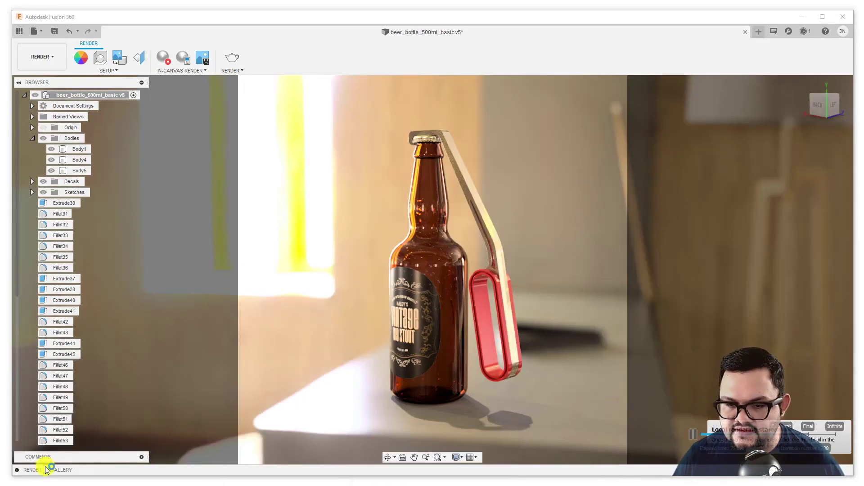
pyautogui.click(18, 470)
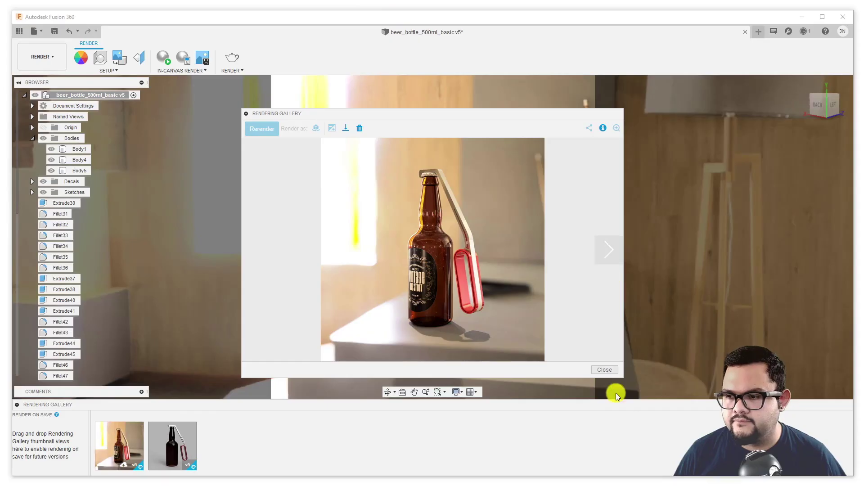
pyautogui.click(606, 367)
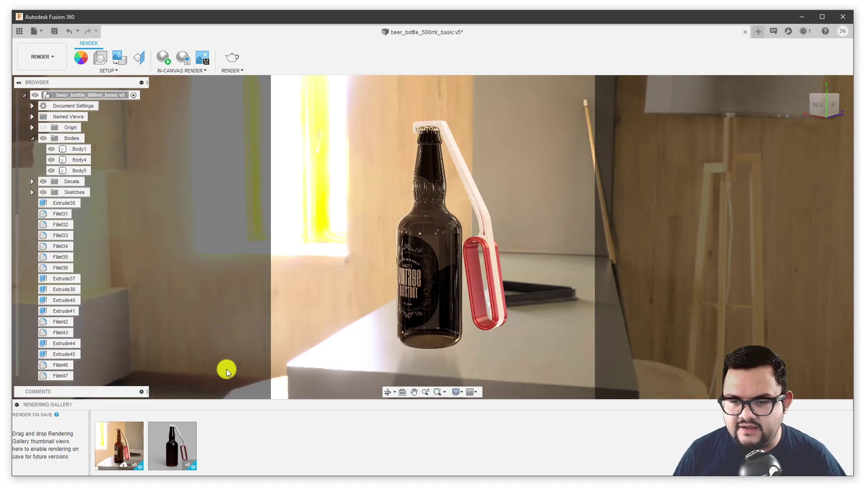
# - Download the wooden lounge bottle render from the gallery to the Desktop as a PNG file
pyautogui.click(135, 440)
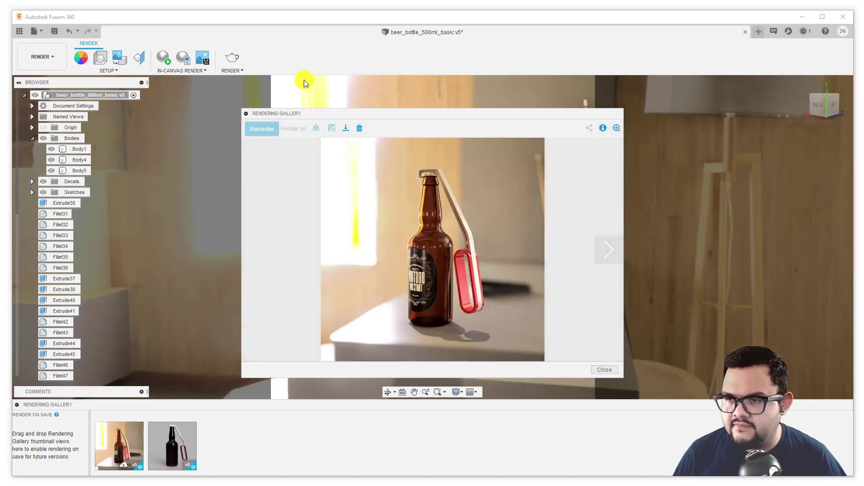
pyautogui.click(345, 131)
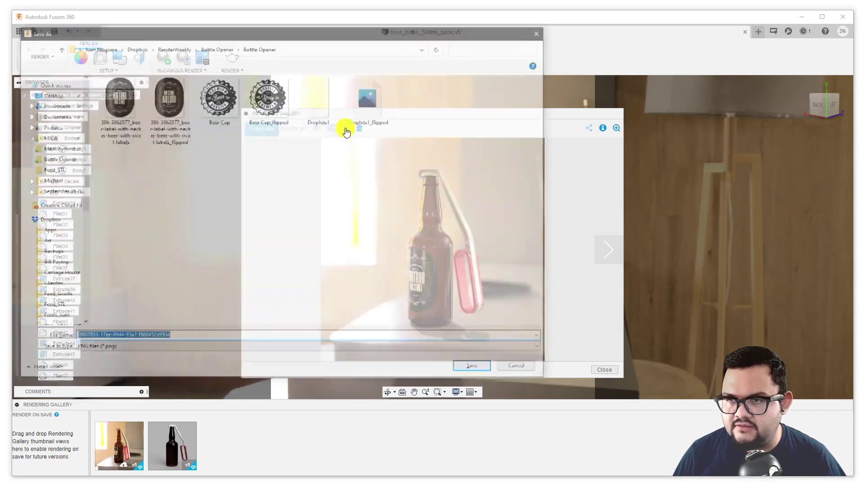
pyautogui.click(48, 95)
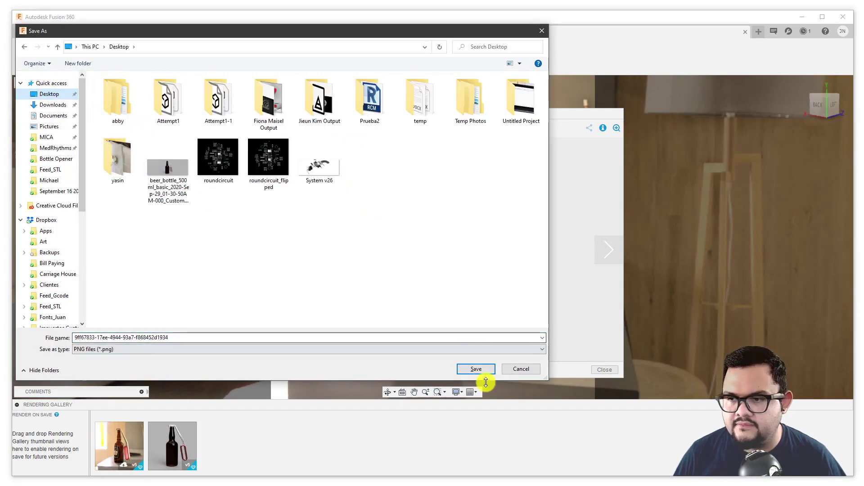
pyautogui.click(477, 369)
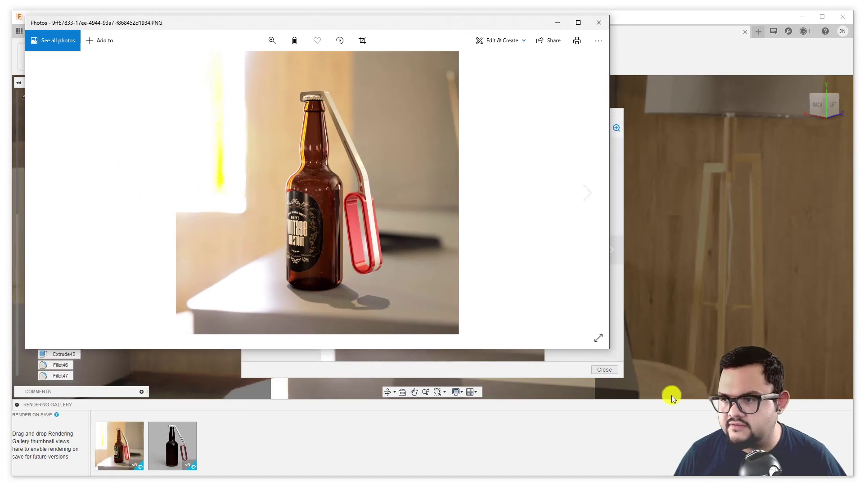
# - Inspect the saved render at a larger size in Photos, and close both the image and the gallery preview
pyautogui.moveTo(610, 349); pyautogui.dragTo(840, 472)
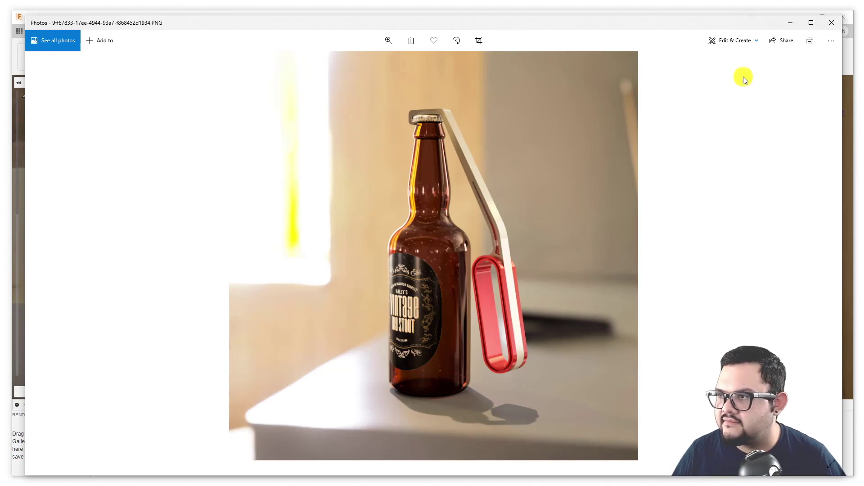
pyautogui.click(832, 23)
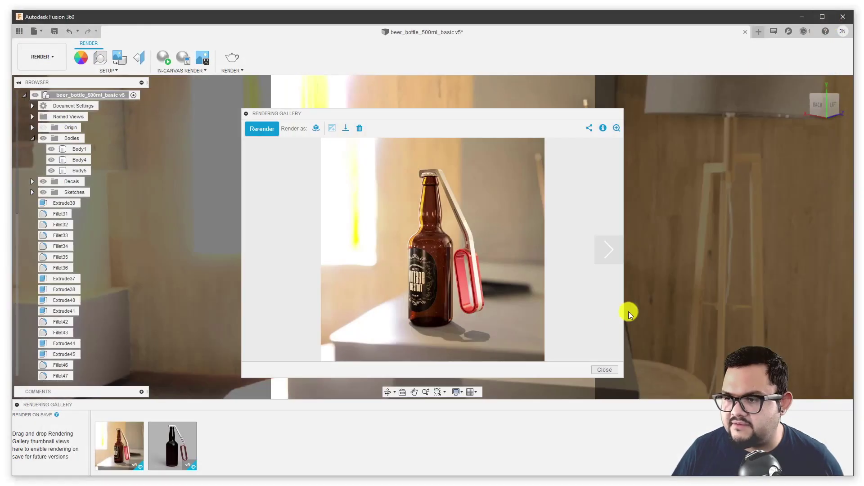
pyautogui.click(607, 369)
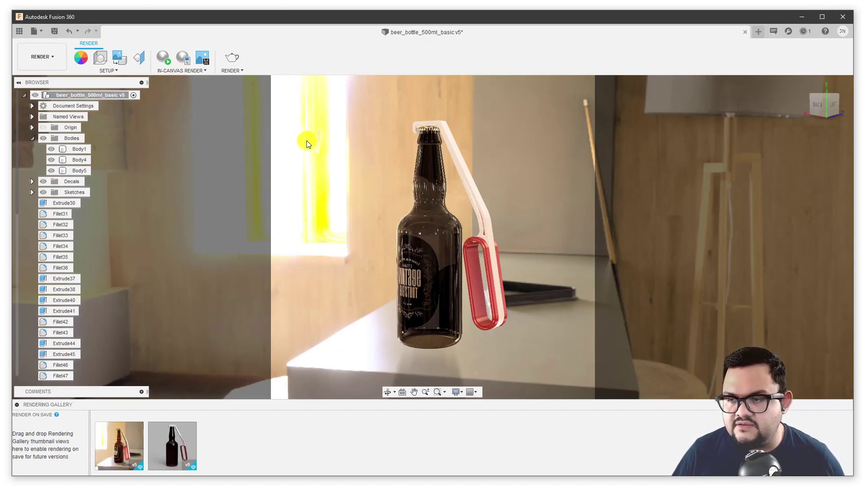
# - Set the scene background to Solid Color and apply the Cool Light environment from the Fusion 360 Library
pyautogui.moveTo(360, 167)
pyautogui.keyDown('shift'); pyautogui.mouseDown(button='middle')
pyautogui.moveTo(419, 164)
pyautogui.moveTo(361, 167)
pyautogui.mouseUp(button='middle'); pyautogui.keyUp('shift')
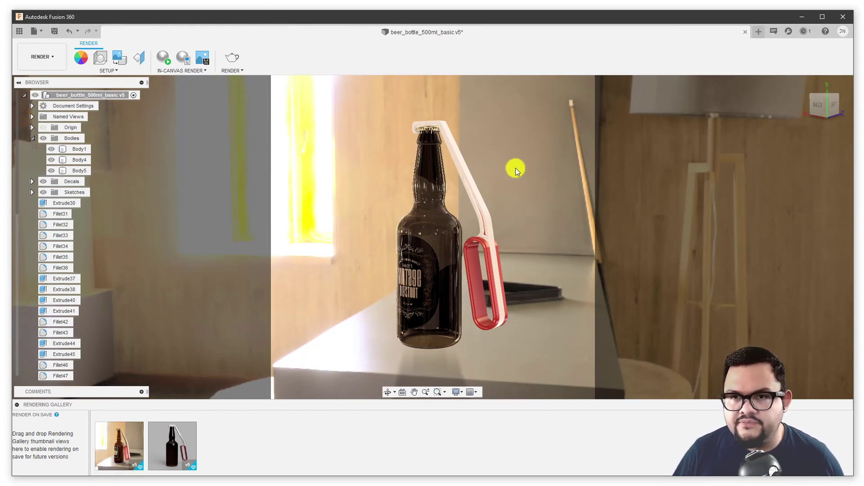
pyautogui.click(99, 62)
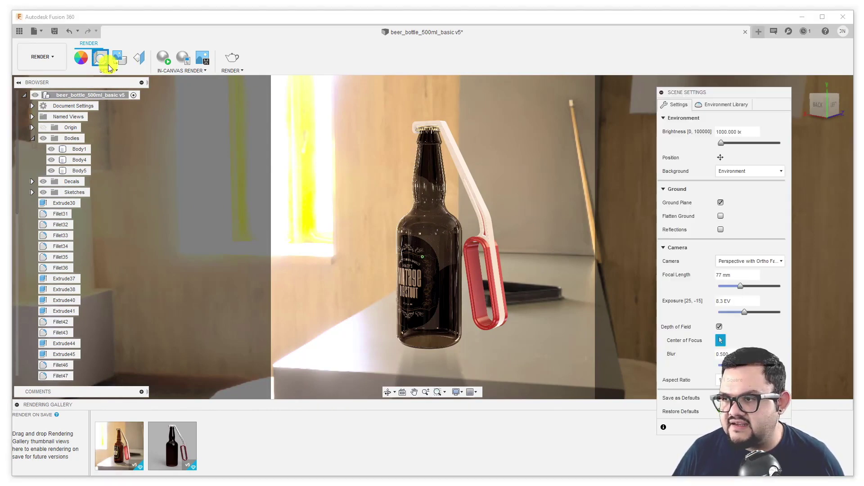
pyautogui.click(729, 171)
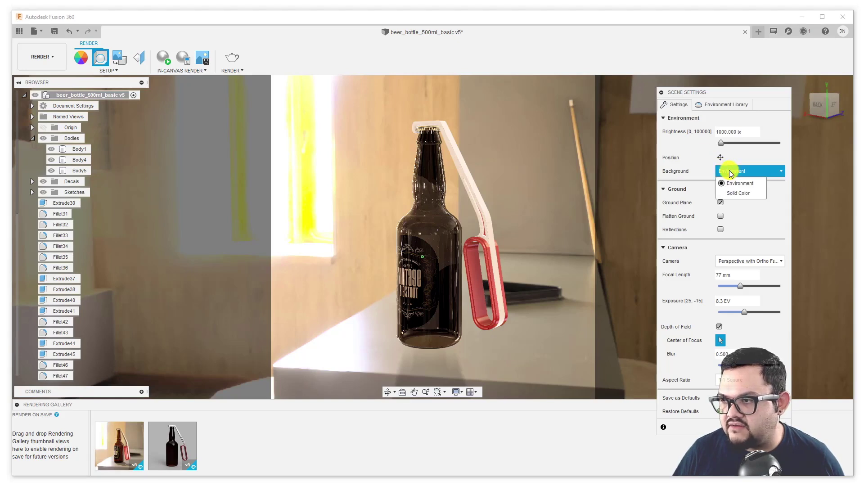
pyautogui.click(737, 193)
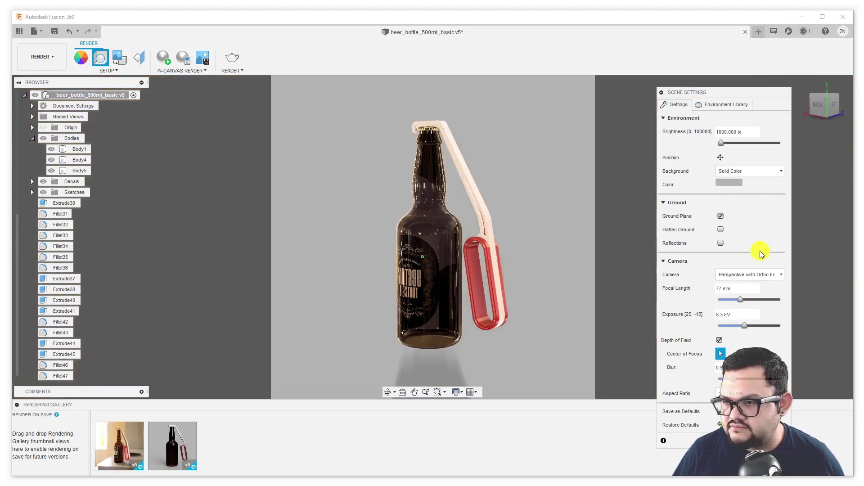
pyautogui.click(727, 106)
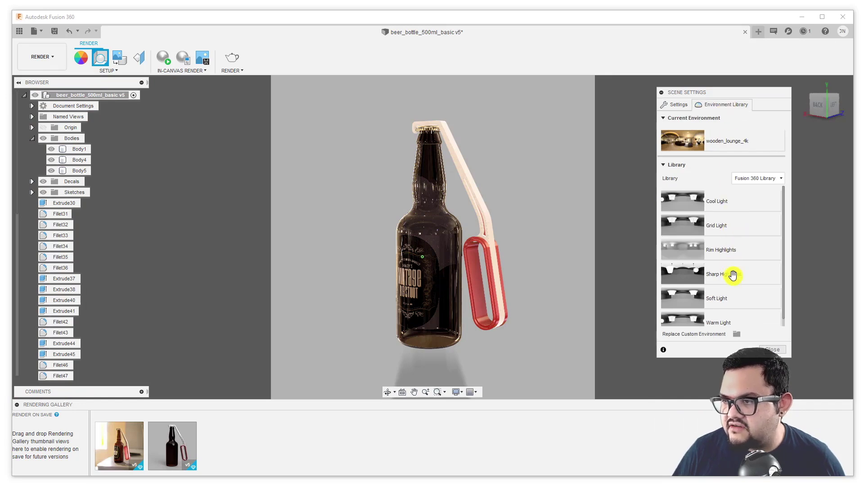
pyautogui.moveTo(733, 202); pyautogui.dragTo(572, 192)
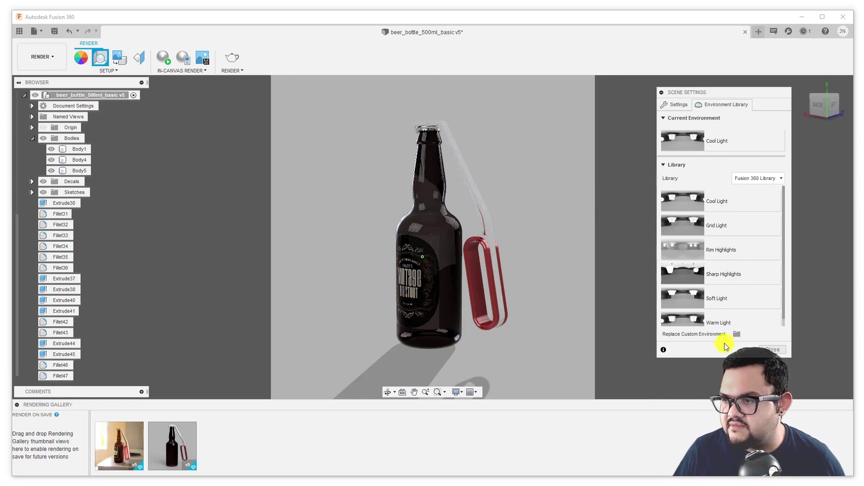
pyautogui.click(771, 350)
# - Orbit around the bottle to bring its front label into view and change the camera's aspect ratio to a widescreen format
pyautogui.keyDown('shift'); pyautogui.moveTo(549, 245); pyautogui.dragTo(607, 247, button='middle'); pyautogui.keyUp('shift')
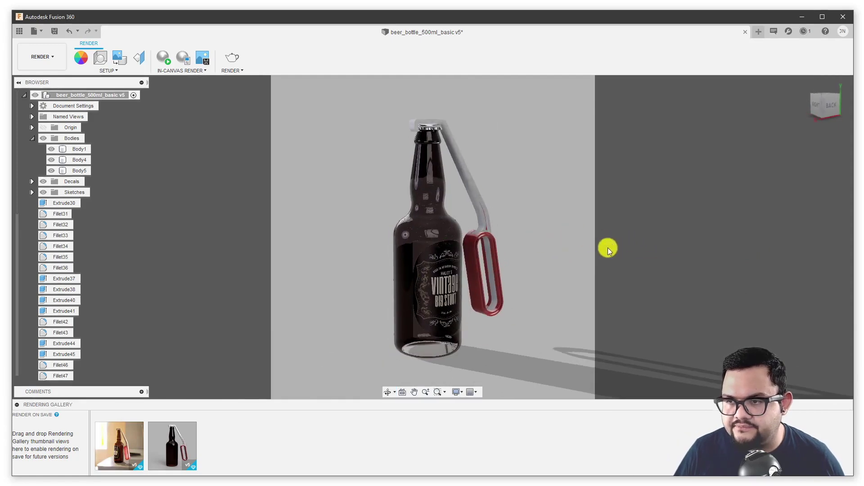
pyautogui.click(101, 58)
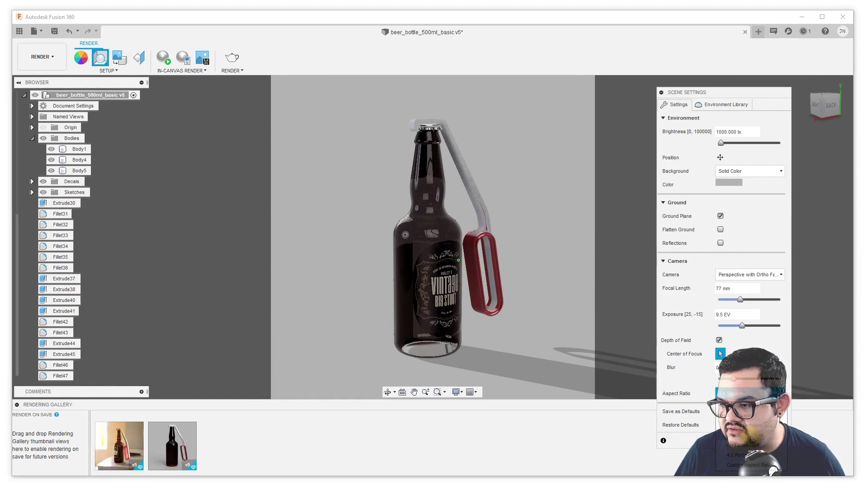
pyautogui.click(753, 437)
pyautogui.click(771, 442)
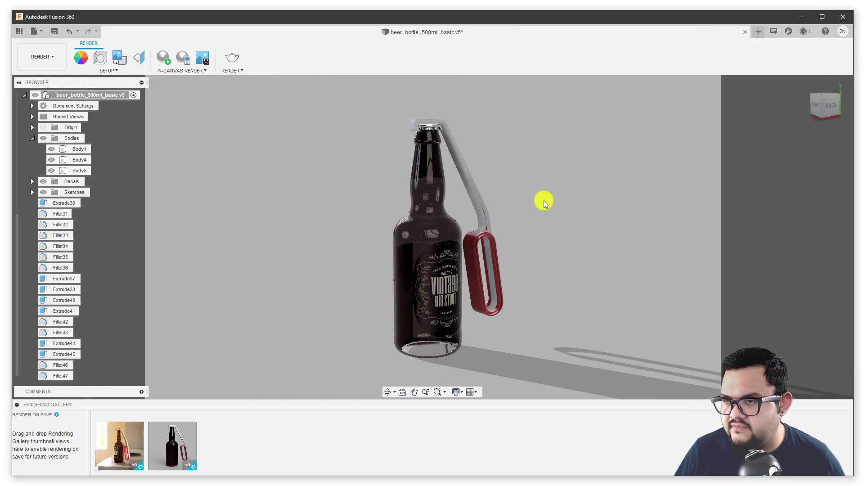
# - Switch to the Design workspace and start a new sketch on the vertical plane facing the Right view
pyautogui.keyDown('shift'); pyautogui.moveTo(544, 203); pyautogui.dragTo(396, 174, button='middle'); pyautogui.keyUp('shift')
pyautogui.click(45, 57)
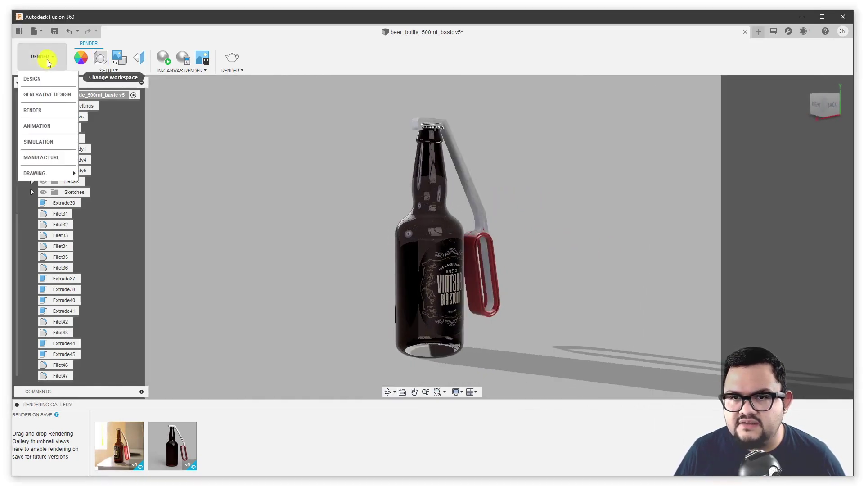
pyautogui.click(53, 83)
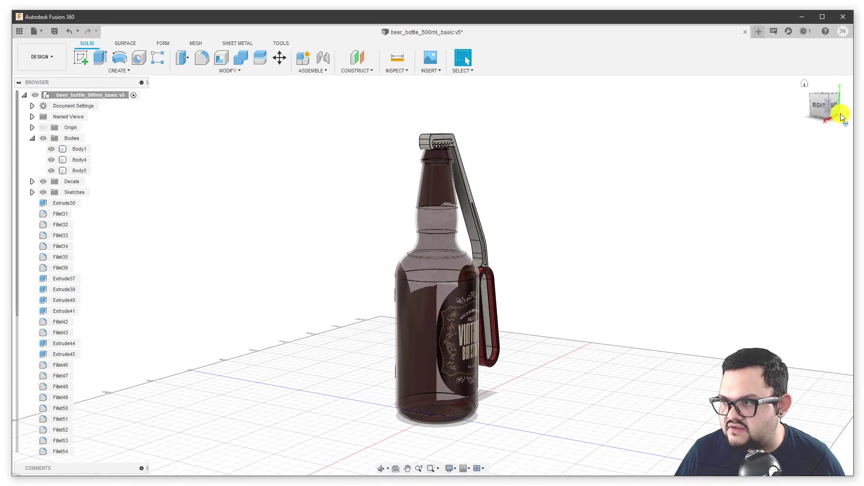
pyautogui.click(809, 108)
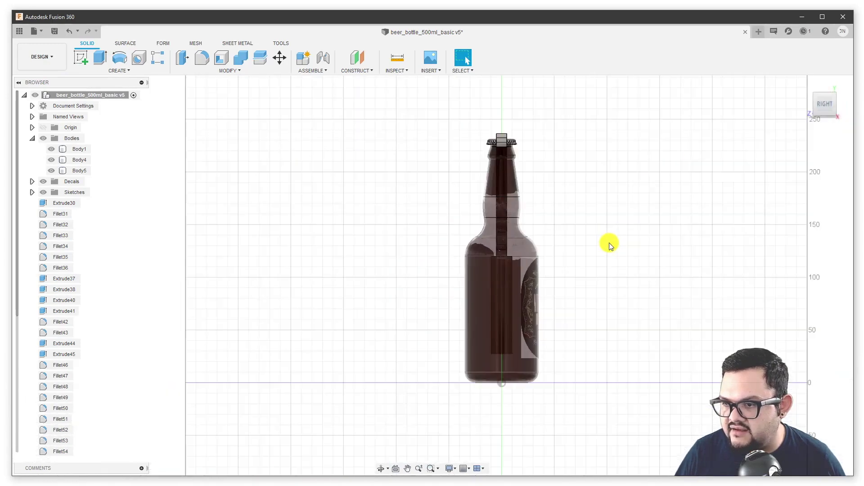
pyautogui.click(81, 58)
pyautogui.click(467, 357)
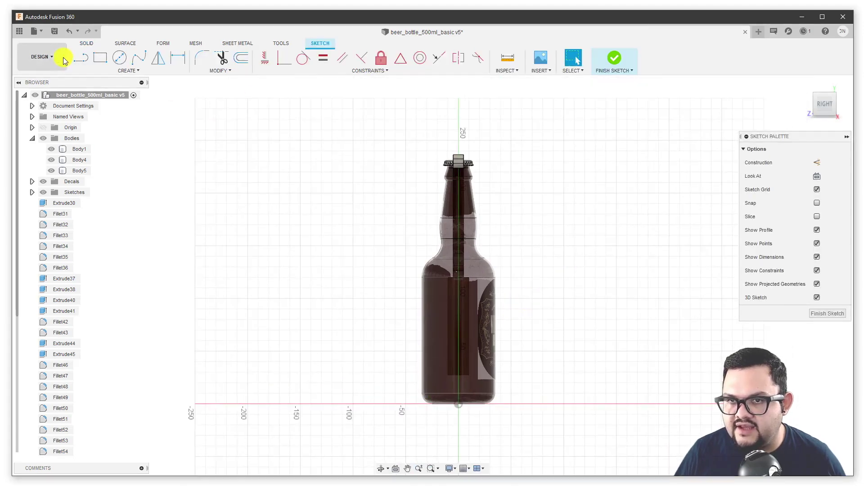
# - Sketch a horizontal line about 2 m long under the bottle's base and a vertical line about 1100 mm high from its far end
pyautogui.click(81, 58)
pyautogui.scroll(3, 367, 335)
pyautogui.scroll(-5, 365, 336)
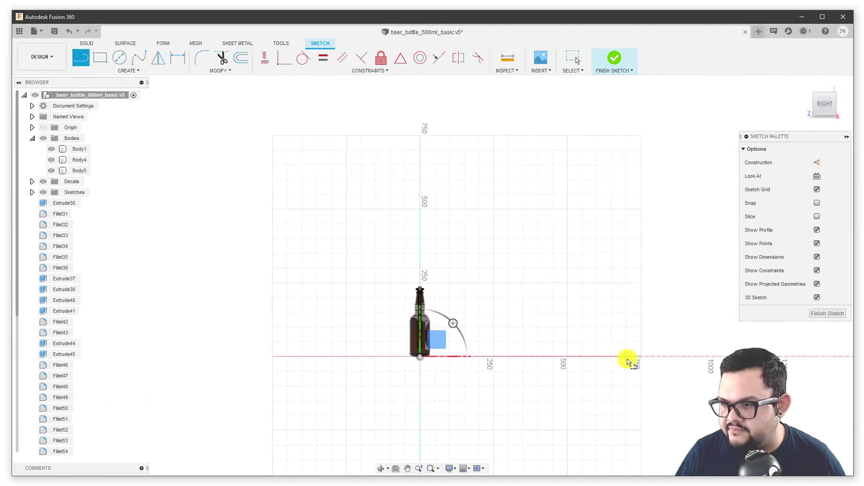
pyautogui.click(710, 358)
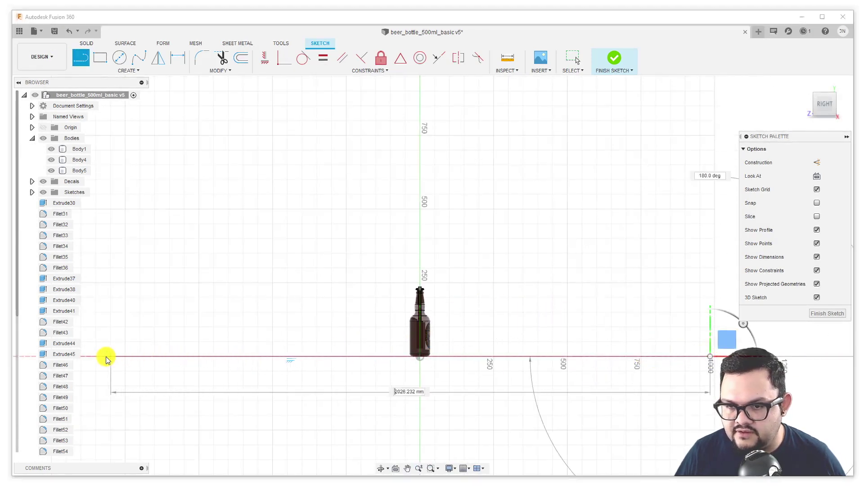
pyautogui.click(104, 357)
pyautogui.moveTo(155, 252); pyautogui.dragTo(241, 298, button='middle')
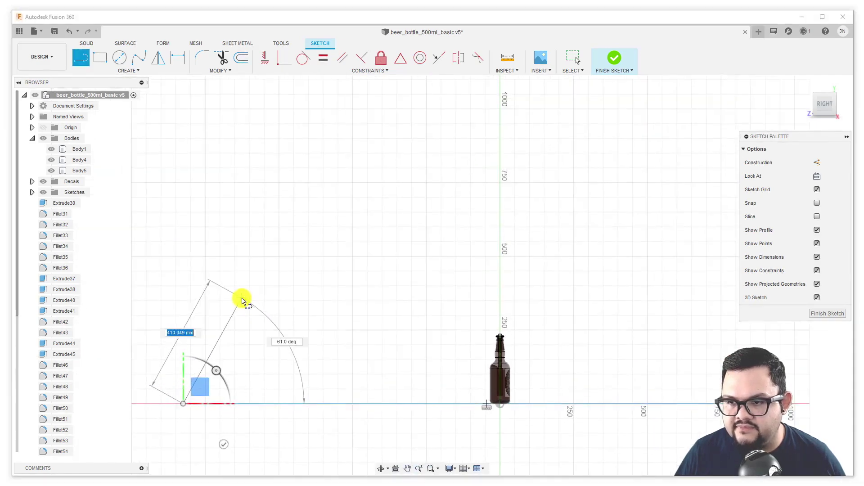
pyautogui.scroll(-1, 241, 299)
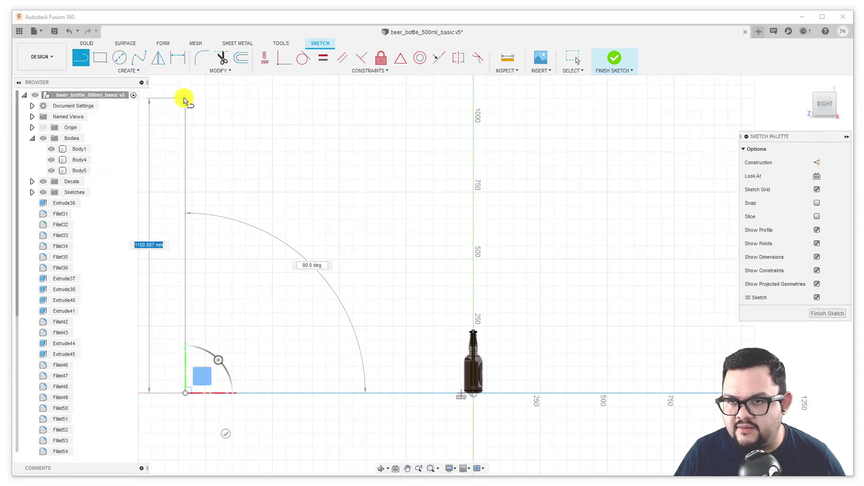
pyautogui.click(185, 97)
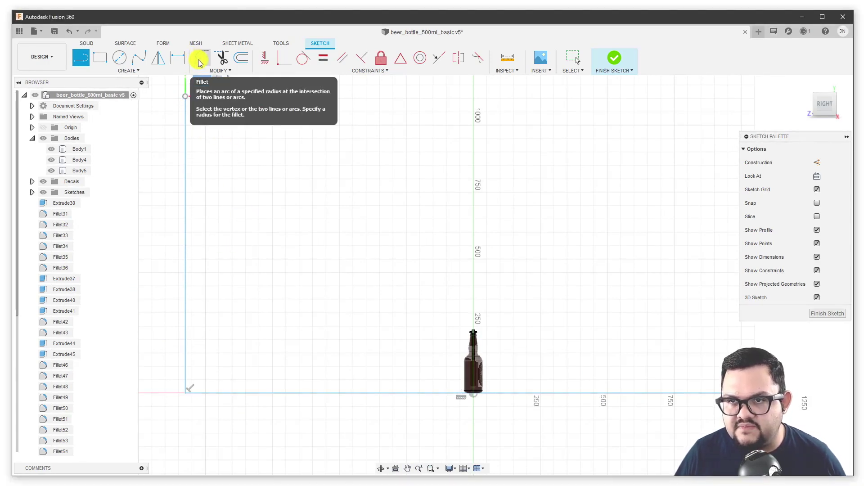
# - Fillet the corner between the floor and wall lines with a 400 mm radius and finish the sketch
pyautogui.click(201, 59)
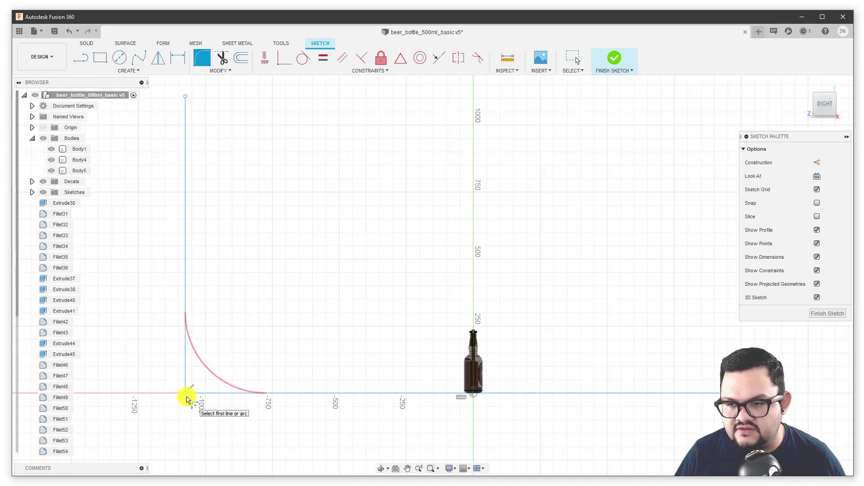
pyautogui.click(186, 399)
pyautogui.moveTo(202, 373)
pyautogui.mouseDown()
pyautogui.moveTo(228, 357)
pyautogui.moveTo(212, 366)
pyautogui.mouseUp()
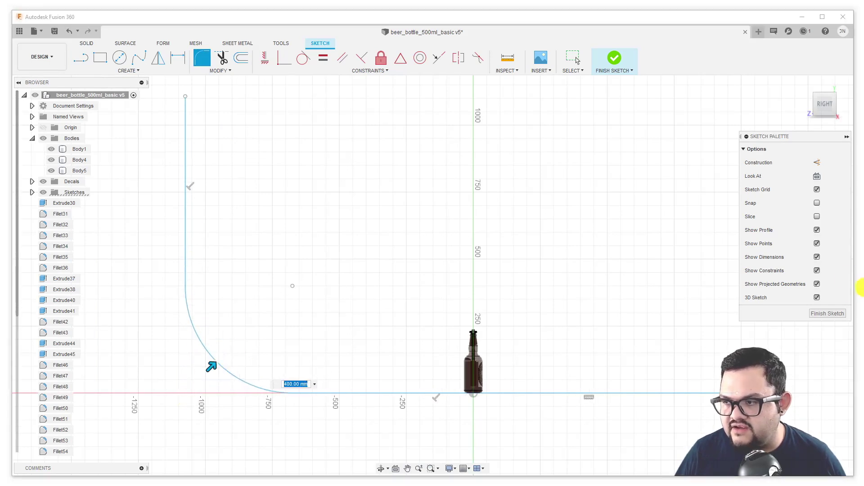
pyautogui.click(834, 315)
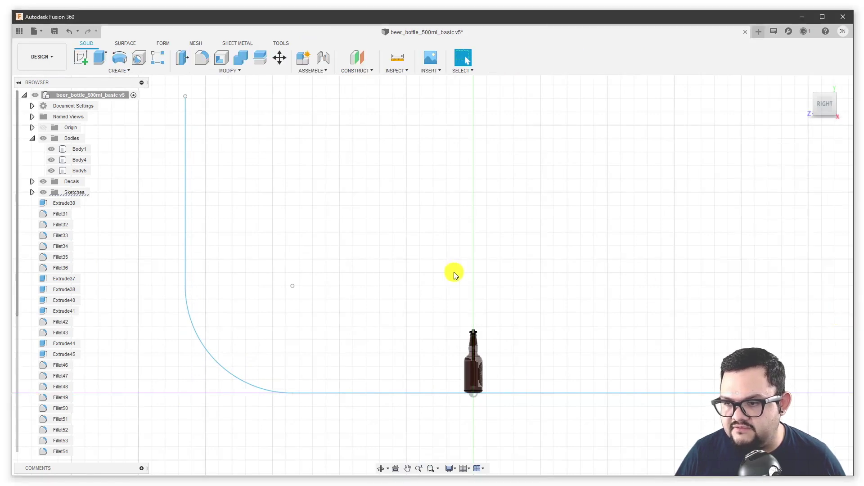
# - Extrude the chained backdrop profile as a surface, symmetric 1900 mm to each side, creating a new body
pyautogui.moveTo(455, 259)
pyautogui.keyDown('shift'); pyautogui.mouseDown(button='middle')
pyautogui.moveTo(414, 266)
pyautogui.moveTo(378, 396)
pyautogui.mouseUp(button='middle'); pyautogui.keyUp('shift')
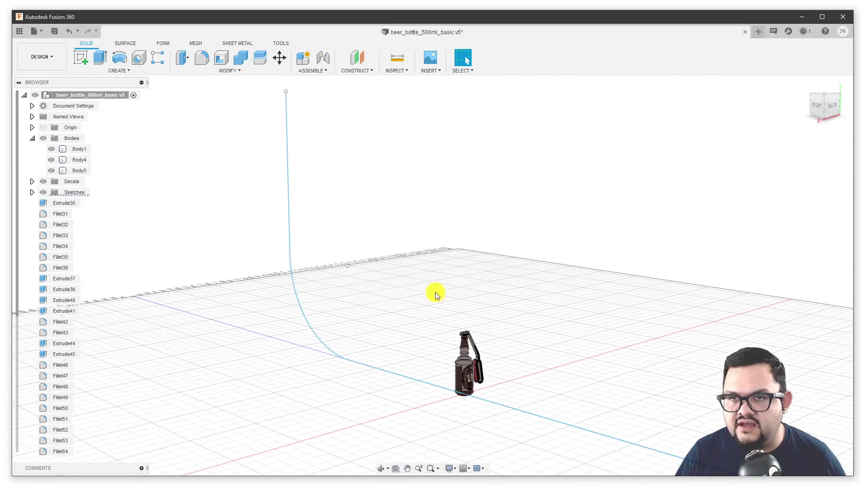
pyautogui.click(124, 43)
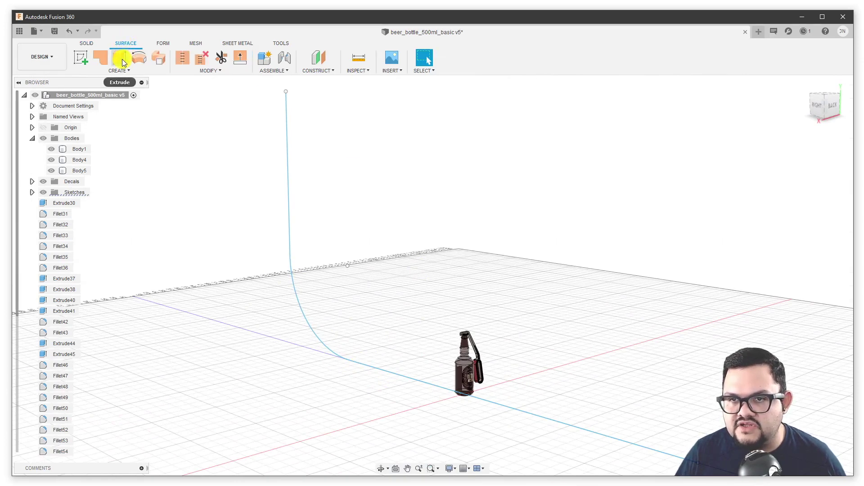
pyautogui.click(123, 59)
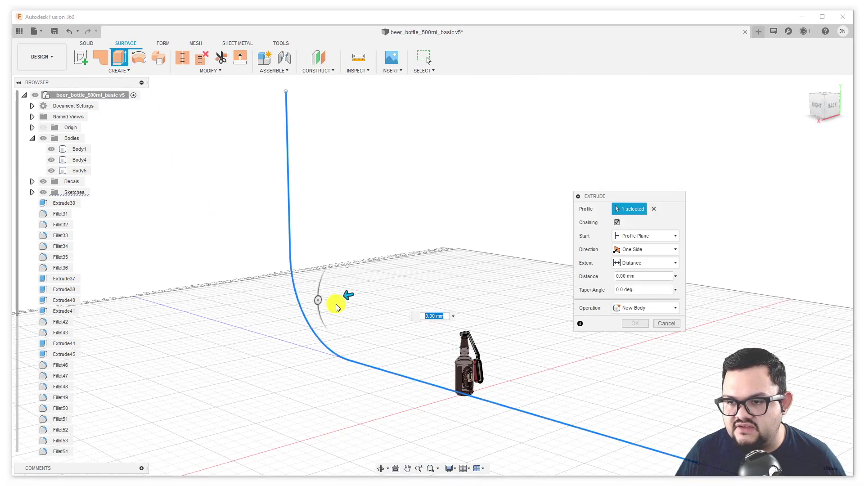
pyautogui.moveTo(347, 295); pyautogui.dragTo(2, 419)
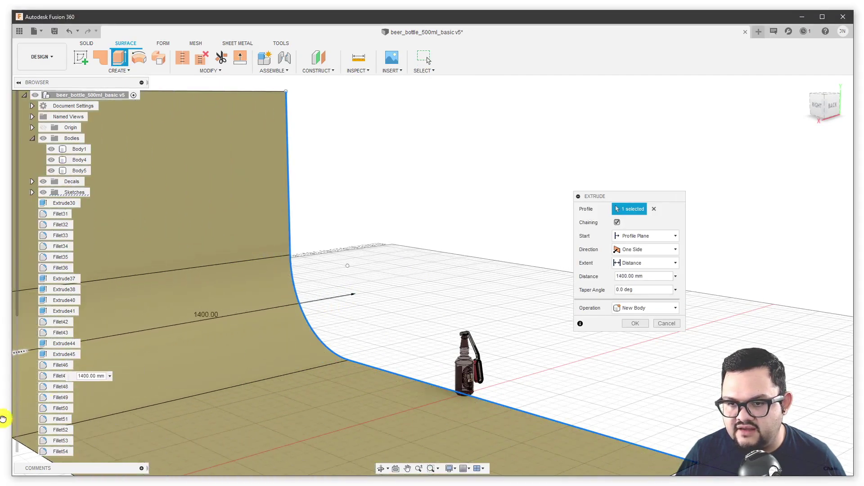
pyautogui.click(666, 250)
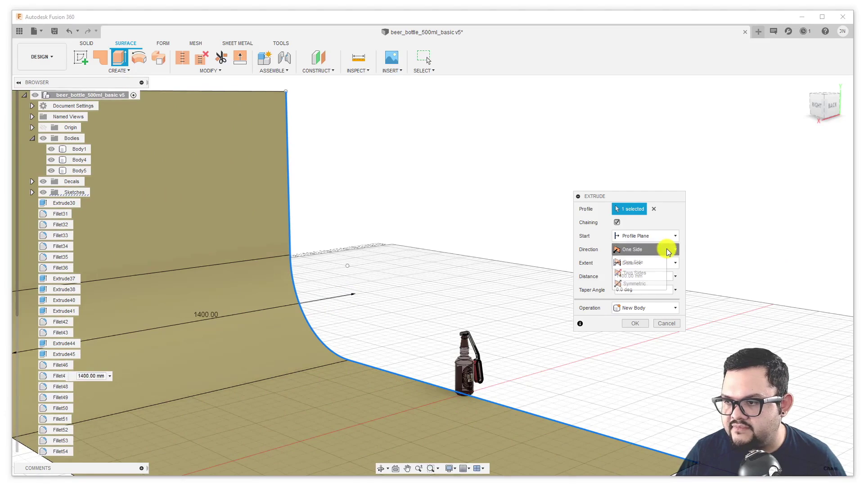
pyautogui.click(639, 274)
pyautogui.click(652, 249)
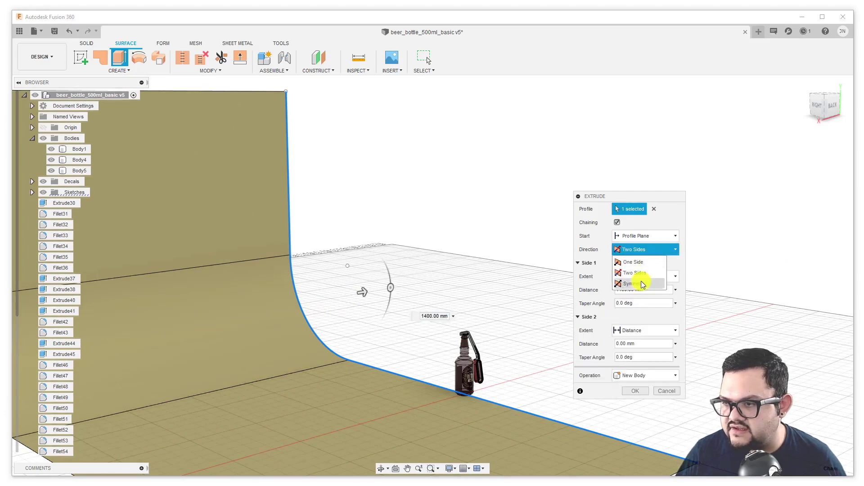
pyautogui.click(637, 284)
pyautogui.keyDown('shift'); pyautogui.moveTo(487, 251); pyautogui.dragTo(465, 253, button='middle'); pyautogui.keyUp('shift')
pyautogui.scroll(-5, 461, 287)
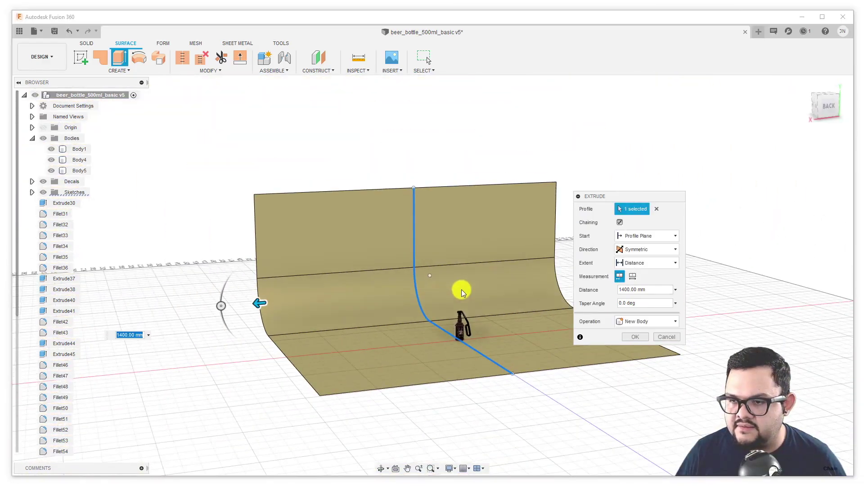
pyautogui.moveTo(283, 302); pyautogui.dragTo(217, 306)
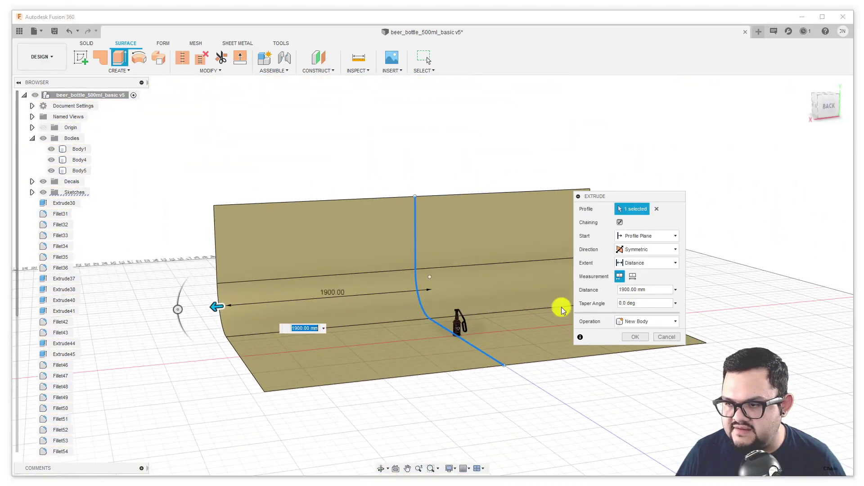
pyautogui.click(635, 338)
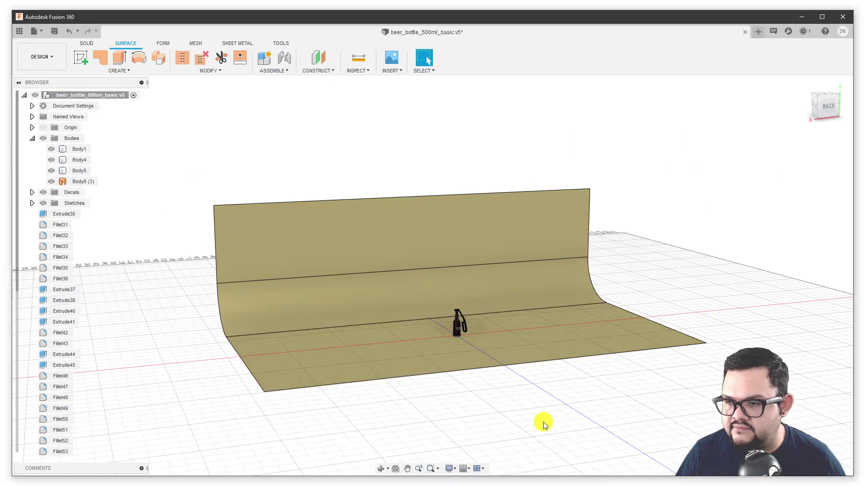
# - Return to the Render workspace and frame the bottle and opener closely against the curved backdrop
pyautogui.scroll(4, 478, 344)
pyautogui.keyDown('shift'); pyautogui.moveTo(338, 323); pyautogui.dragTo(311, 324, button='middle'); pyautogui.keyUp('shift')
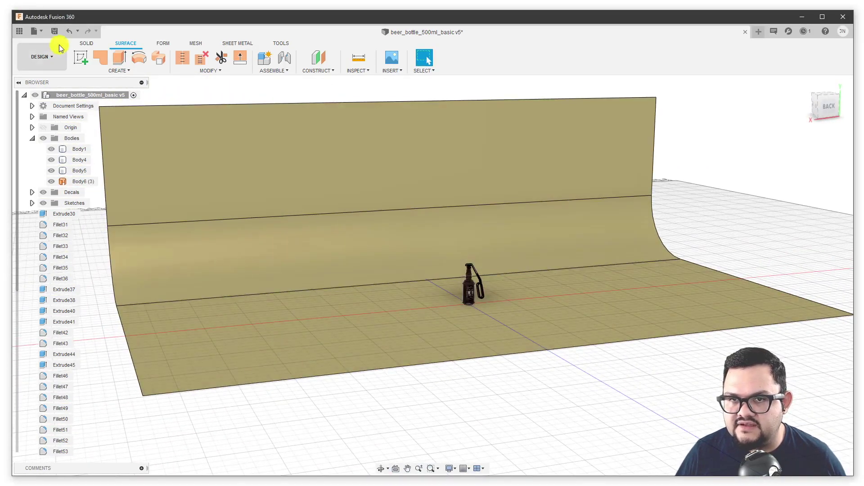
pyautogui.click(46, 59)
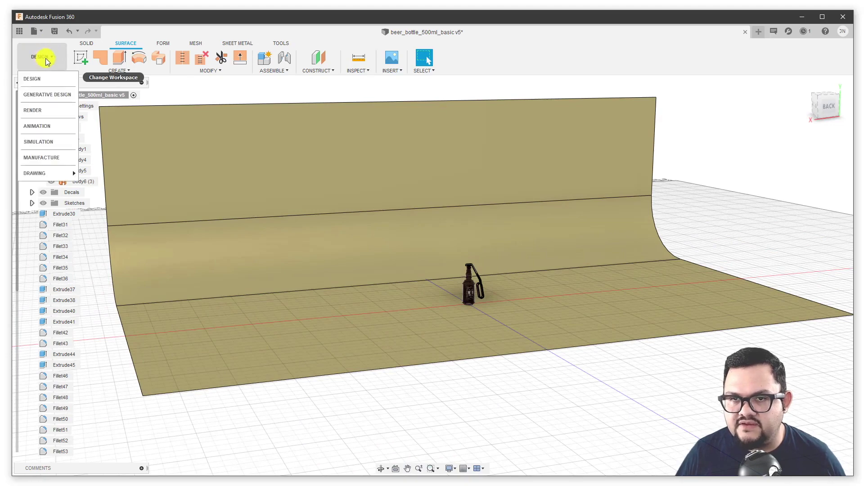
pyautogui.click(51, 114)
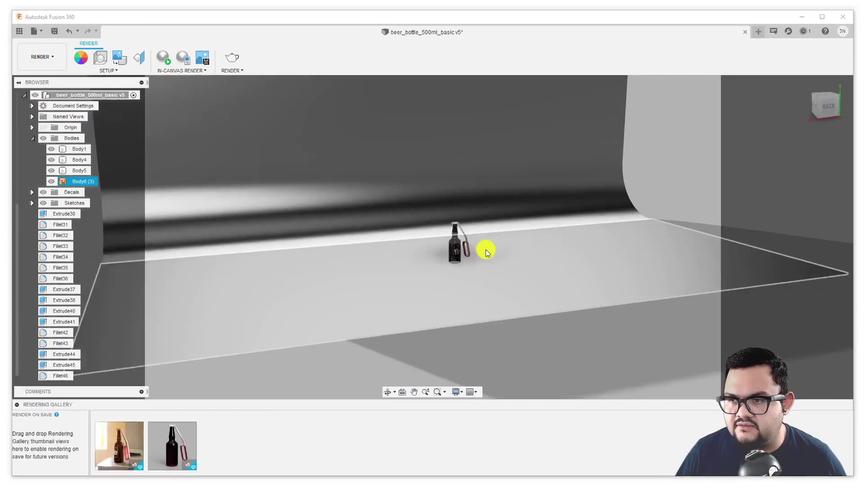
pyautogui.scroll(10, 486, 252)
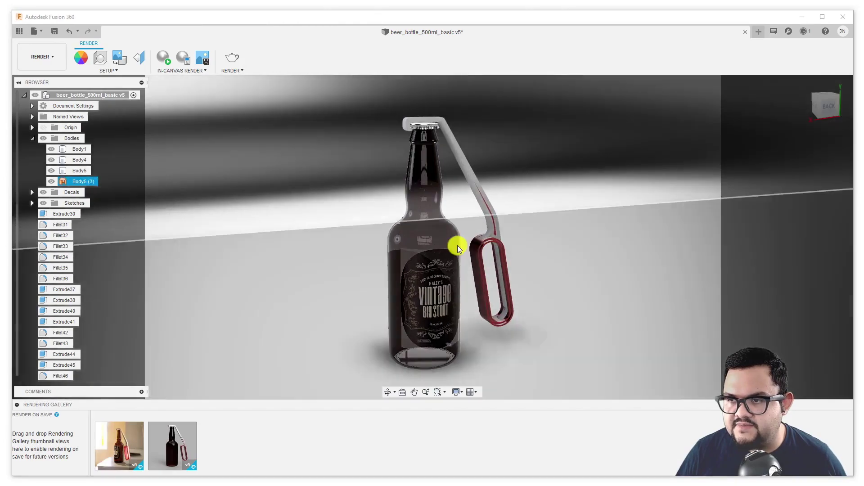
pyautogui.moveTo(458, 249); pyautogui.dragTo(401, 221, button='middle')
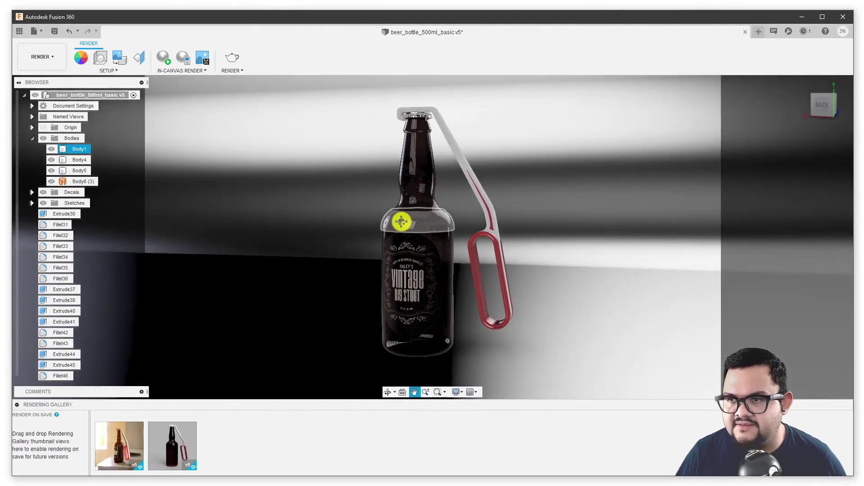
# - Start the in-canvas render and apply the Plastic - Texture - Random appearance to the curved backdrop
pyautogui.click(160, 58)
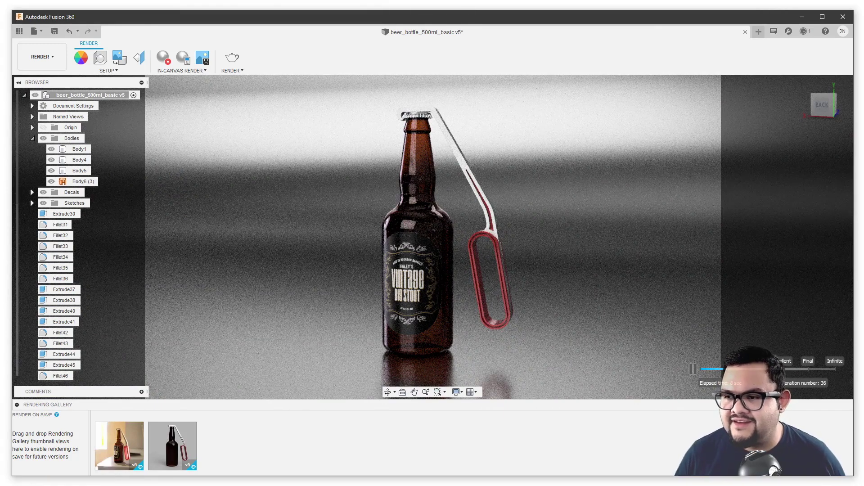
pyautogui.click(84, 59)
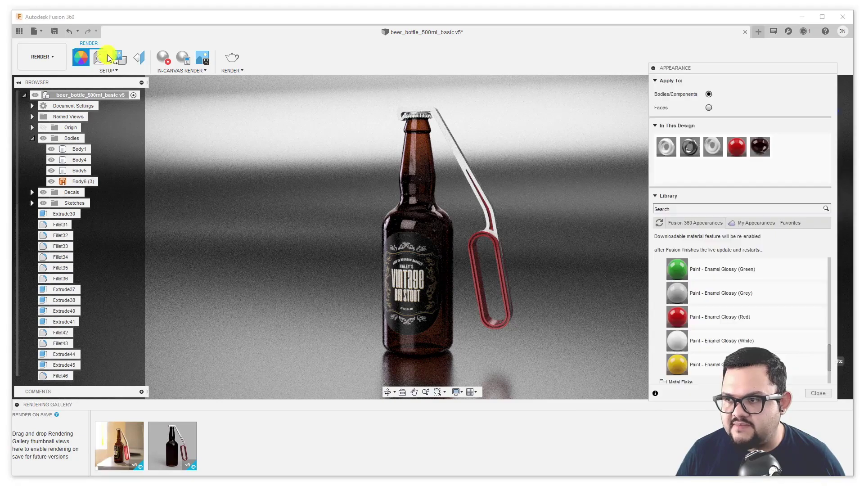
pyautogui.click(712, 209)
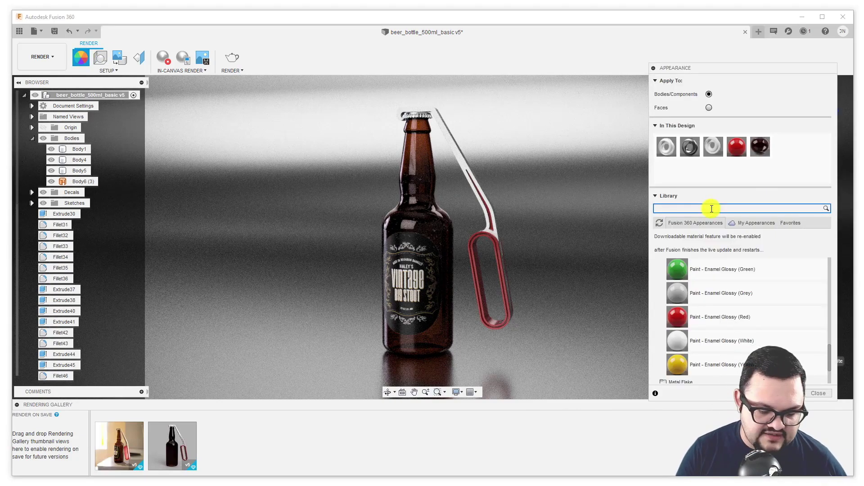
pyautogui.write('textu')
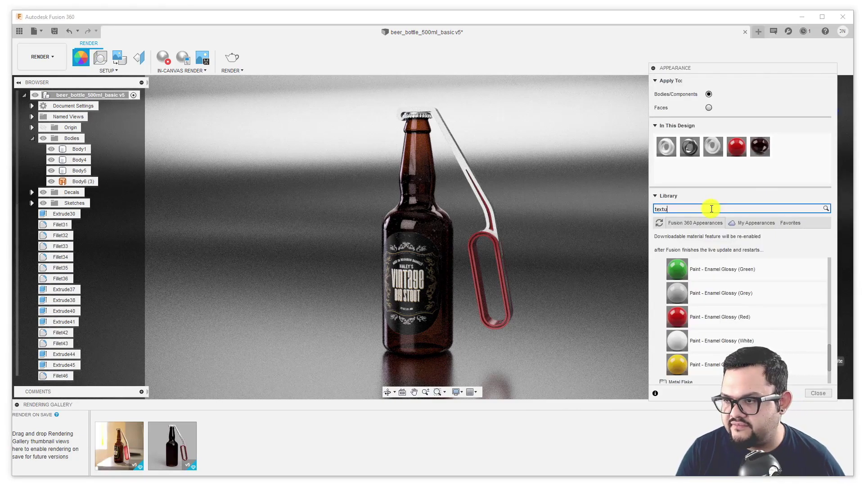
pyautogui.write('red')
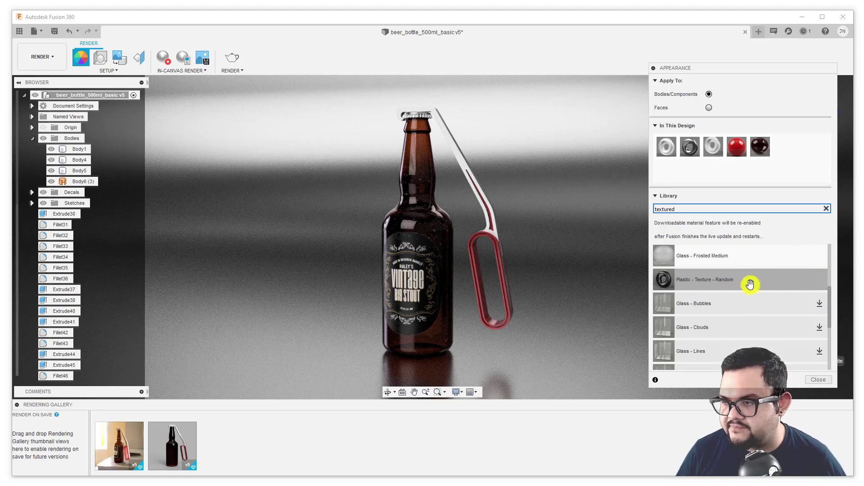
pyautogui.moveTo(750, 284); pyautogui.dragTo(566, 247)
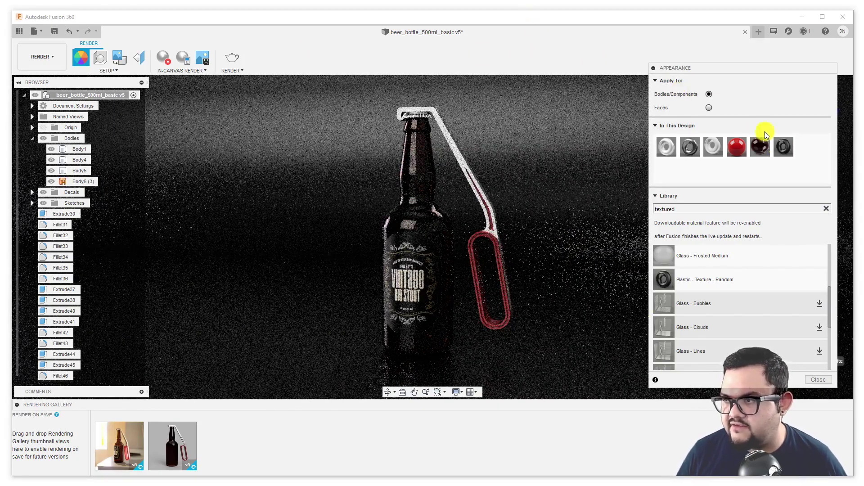
# - Recolour the backdrop's Plastic - Texture - Random appearance to an orange-brown, RGB 172, 118, 70
pyautogui.doubleClick(785, 147)
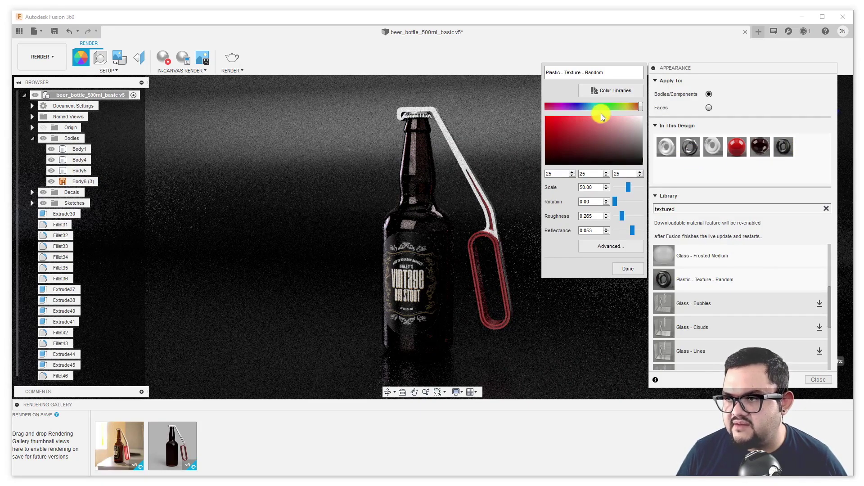
pyautogui.click(634, 107)
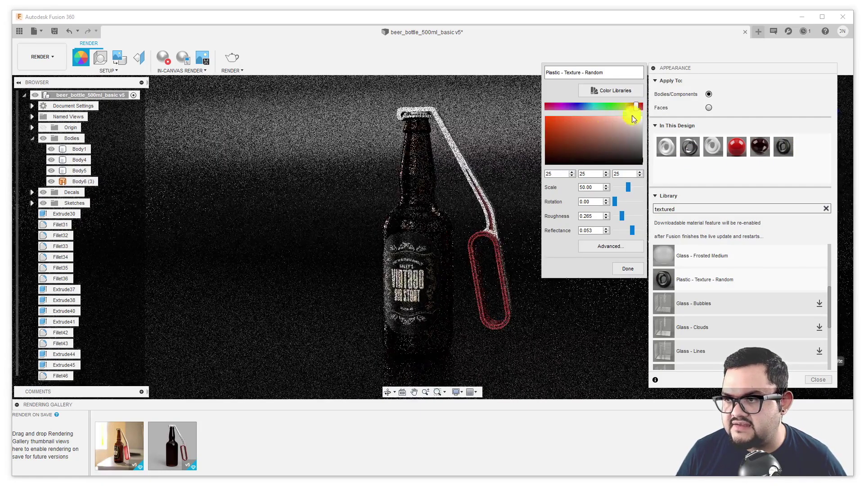
pyautogui.click(584, 138)
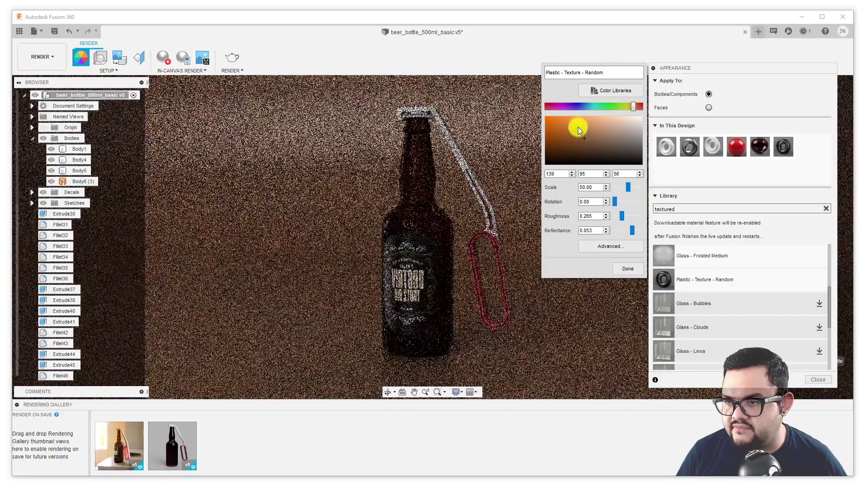
pyautogui.click(583, 128)
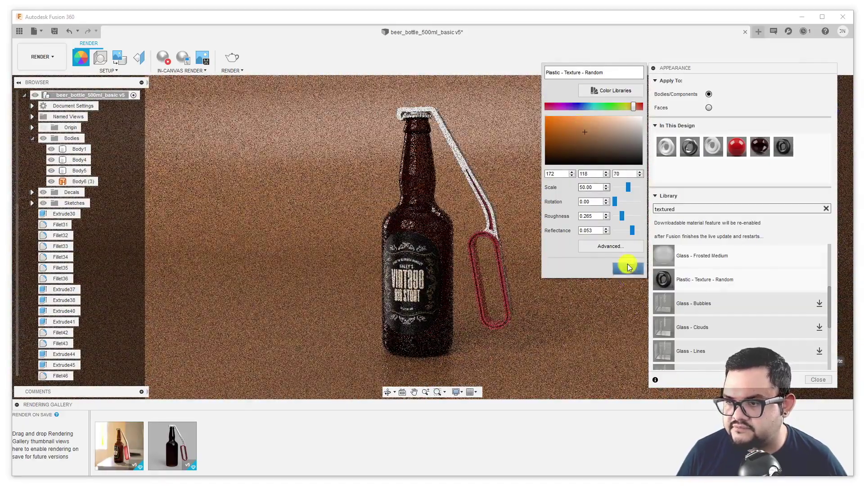
pyautogui.click(629, 269)
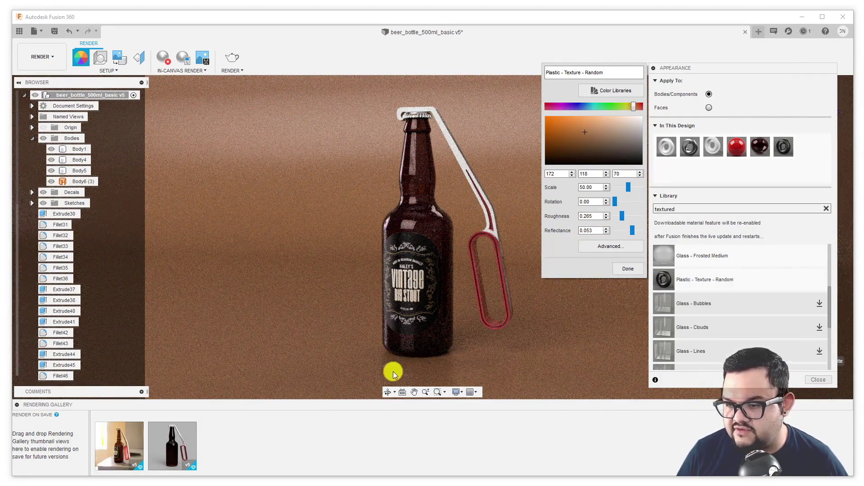
# - Try a roughness of 0.051 on the backdrop's appearance and inspect the floor in front of the bottle
pyautogui.moveTo(623, 218); pyautogui.dragTo(617, 217)
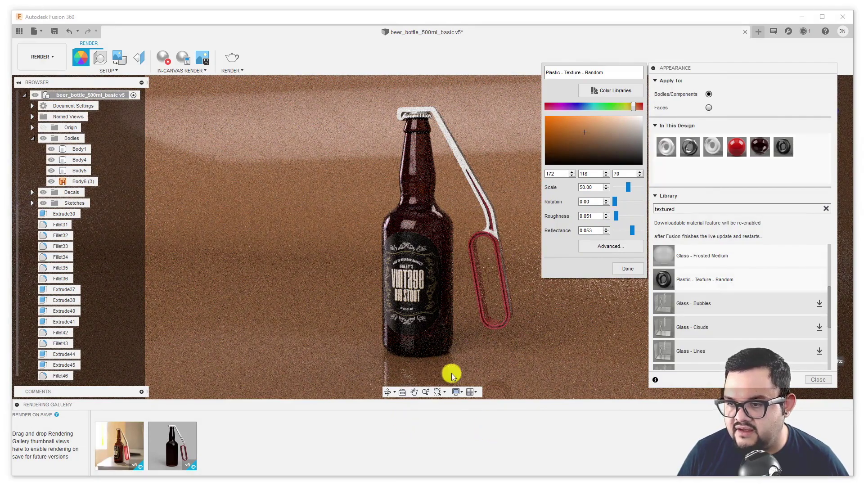
pyautogui.click(441, 327)
pyautogui.moveTo(441, 328); pyautogui.dragTo(440, 282, button='middle')
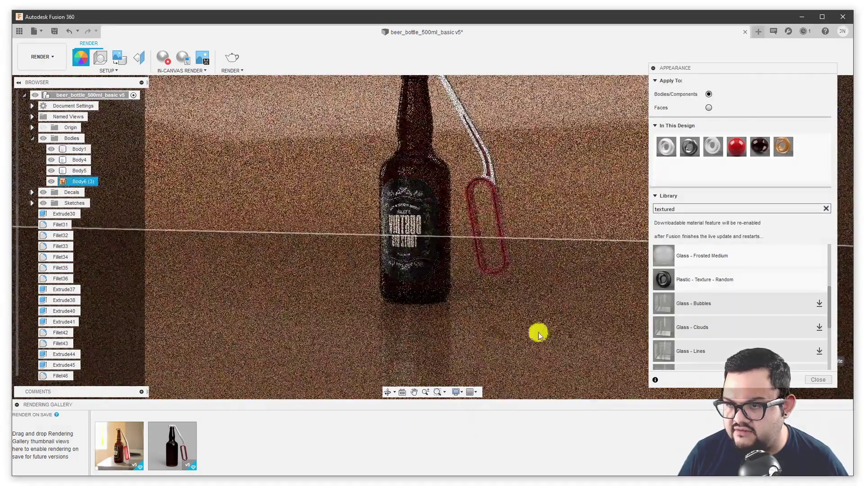
# - Set the backdrop appearance's roughness to 0.407 and frame the whole bottle and opener against the backdrop
pyautogui.doubleClick(781, 144)
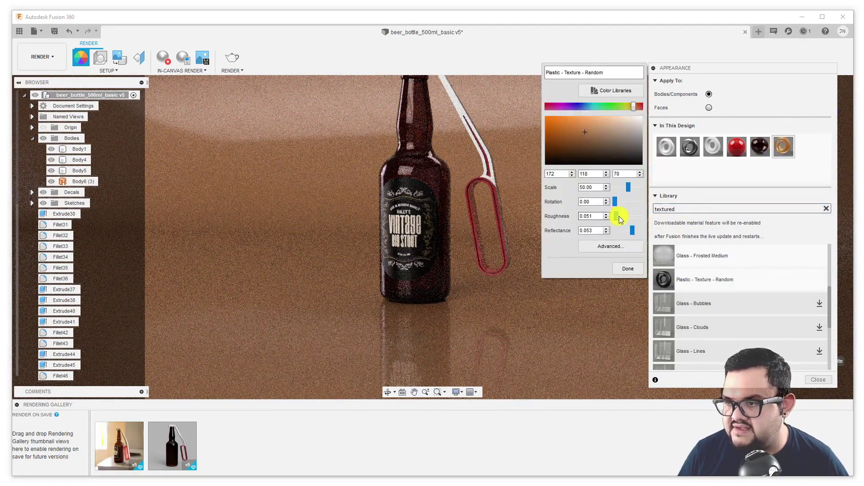
pyautogui.moveTo(627, 217); pyautogui.dragTo(626, 217)
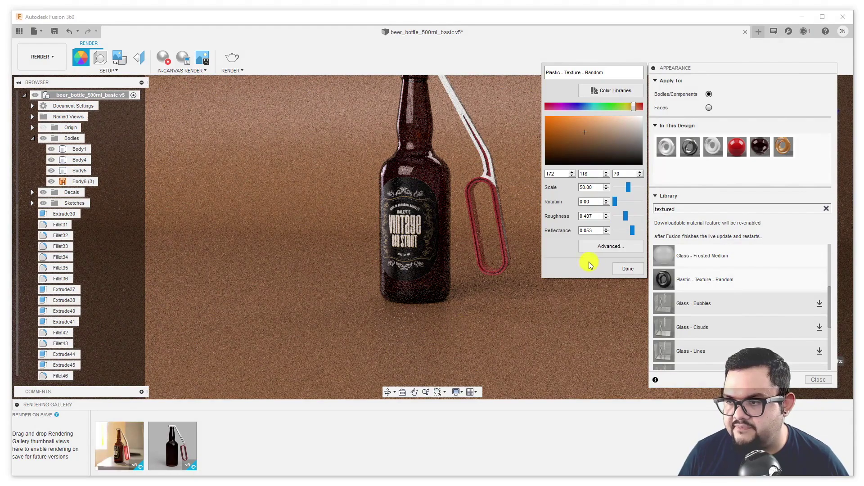
pyautogui.click(629, 269)
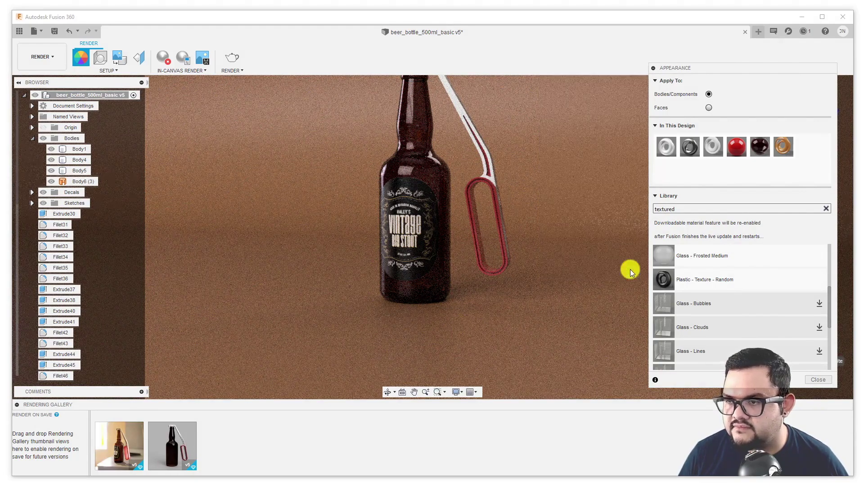
pyautogui.keyDown('shift'); pyautogui.moveTo(520, 208); pyautogui.dragTo(660, 388, button='middle'); pyautogui.keyUp('shift')
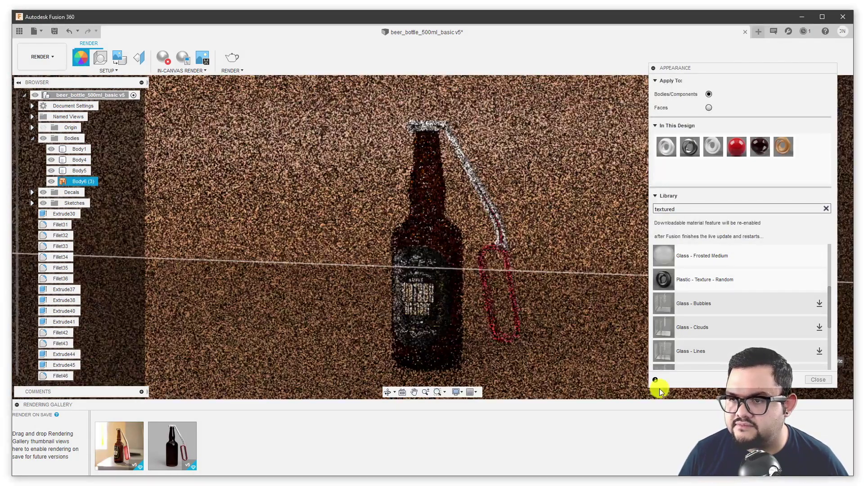
pyautogui.click(509, 274)
pyautogui.moveTo(509, 274)
pyautogui.keyDown('shift'); pyautogui.mouseDown(button='middle')
pyautogui.moveTo(521, 251)
pyautogui.moveTo(515, 268)
pyautogui.mouseUp(button='middle'); pyautogui.keyUp('shift')
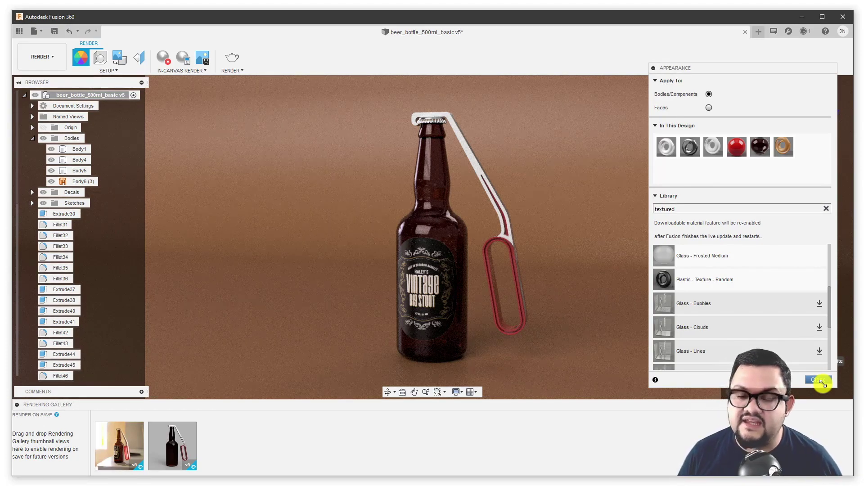
# - Switch to the Design workspace and show the bottle with the surrounding backdrop
pyautogui.click(40, 57)
pyautogui.click(45, 79)
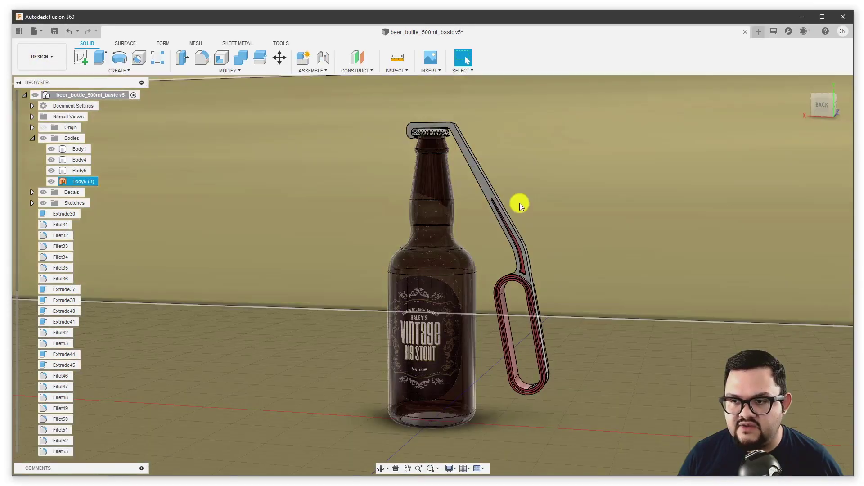
pyautogui.scroll(-10, 520, 204)
# - Examine the bottle, the opener and the space around them on the curved backdrop from several angles
pyautogui.click(447, 304)
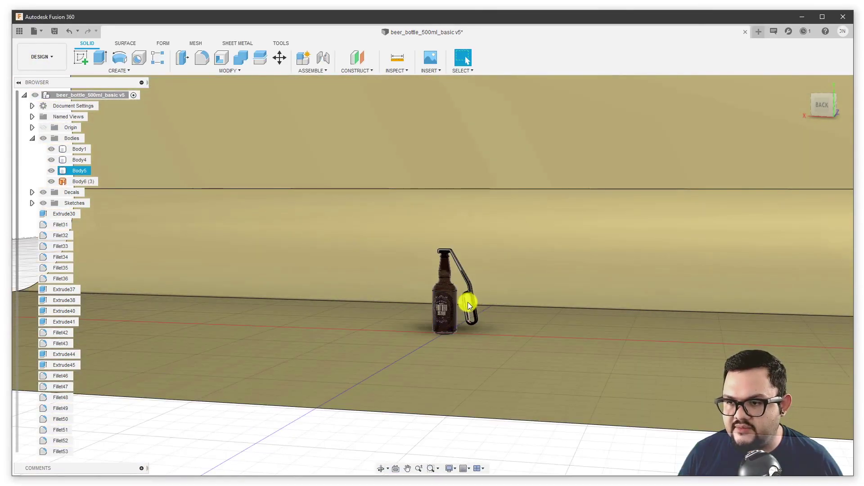
pyautogui.moveTo(465, 303)
pyautogui.keyDown('shift'); pyautogui.mouseDown(button='middle')
pyautogui.moveTo(535, 311)
pyautogui.moveTo(479, 310)
pyautogui.mouseUp(button='middle'); pyautogui.keyUp('shift')
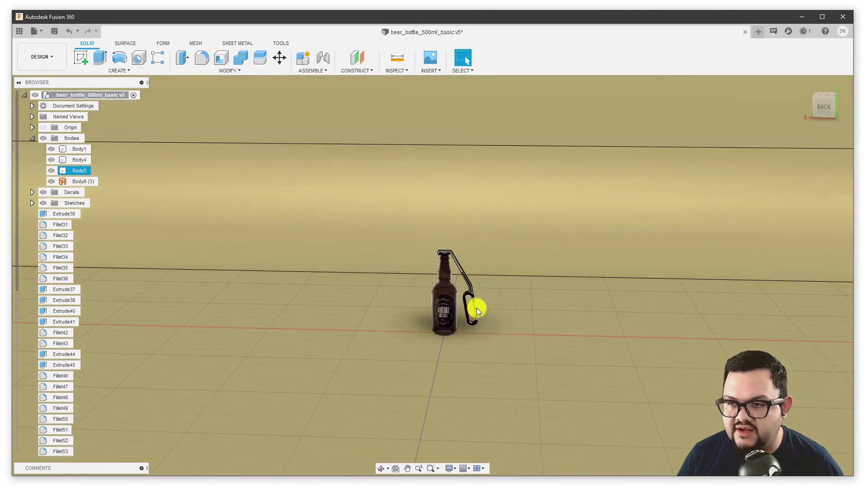
pyautogui.click(474, 309)
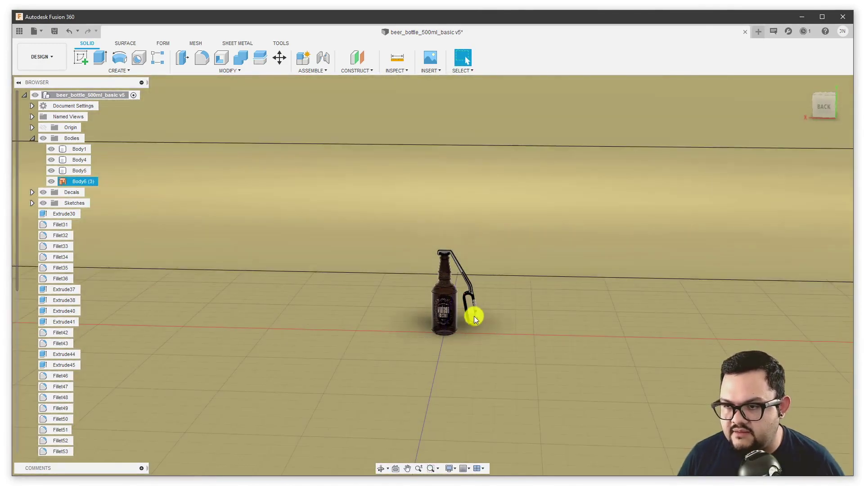
pyautogui.click(473, 315)
pyautogui.click(445, 283)
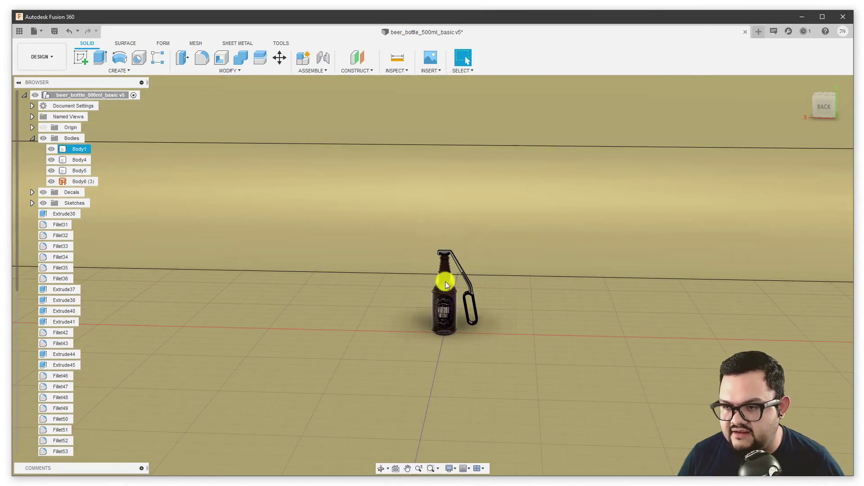
pyautogui.click(399, 301)
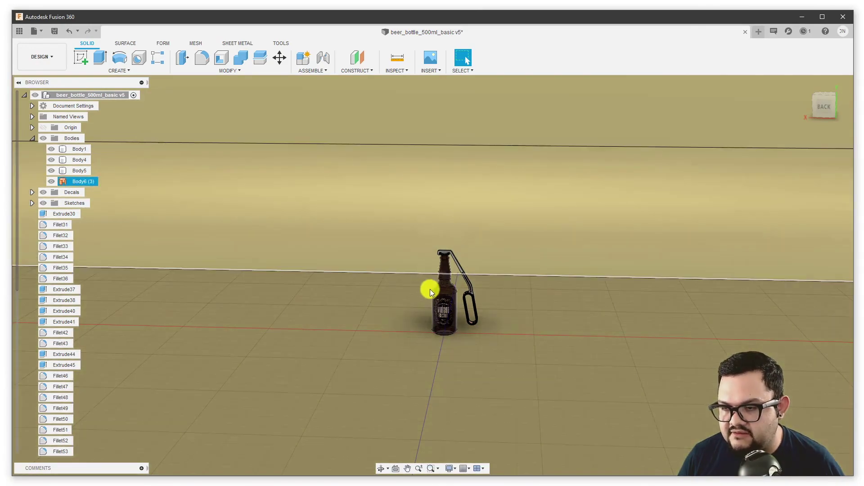
pyautogui.click(430, 289)
pyautogui.keyDown('shift'); pyautogui.moveTo(430, 289); pyautogui.dragTo(466, 312, button='middle'); pyautogui.keyUp('shift')
pyautogui.press('Escape')
pyautogui.scroll(5, 436, 299)
pyautogui.scroll(-3, 444, 300)
pyautogui.click(467, 312)
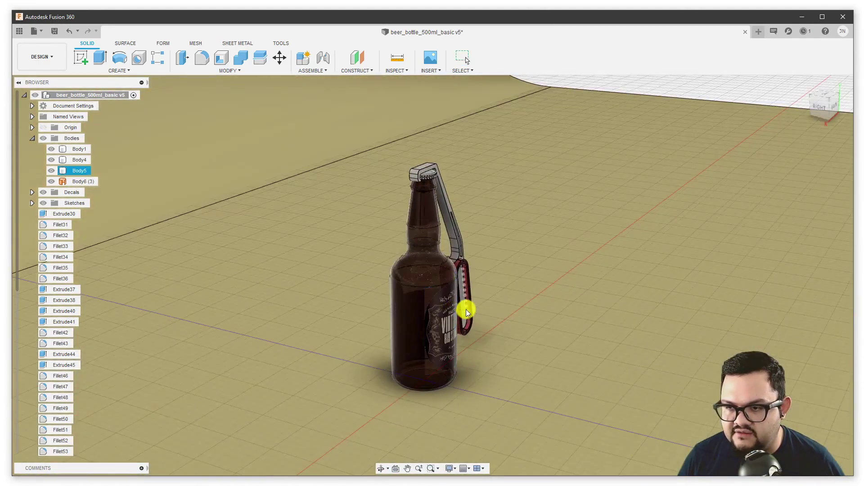
pyautogui.scroll(-4, 370, 335)
pyautogui.press('Escape')
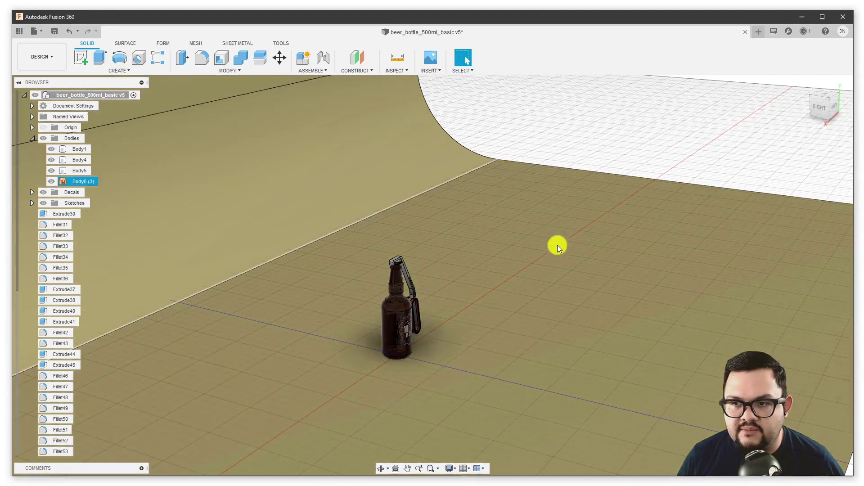
pyautogui.keyDown('shift'); pyautogui.moveTo(558, 245); pyautogui.dragTo(576, 265, button='middle'); pyautogui.keyUp('shift')
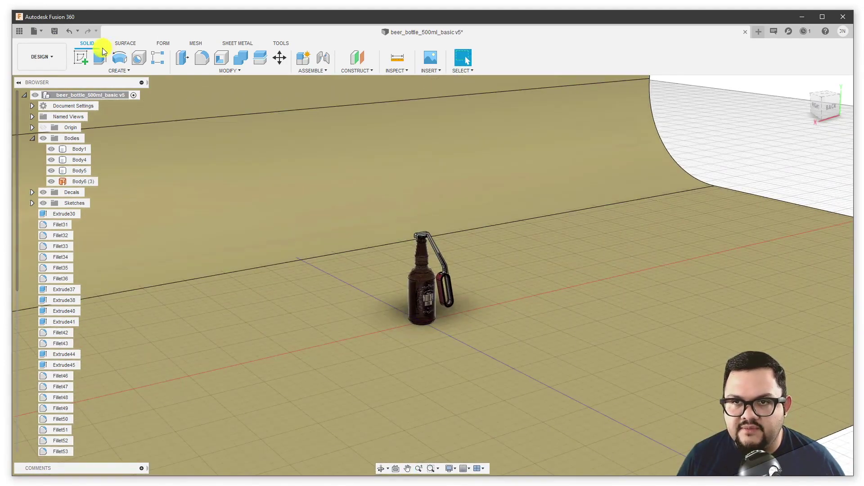
# - Create a sphere 50 mm in diameter as a new body on the backdrop floor, in front and to one side of the bottle
pyautogui.click(112, 71)
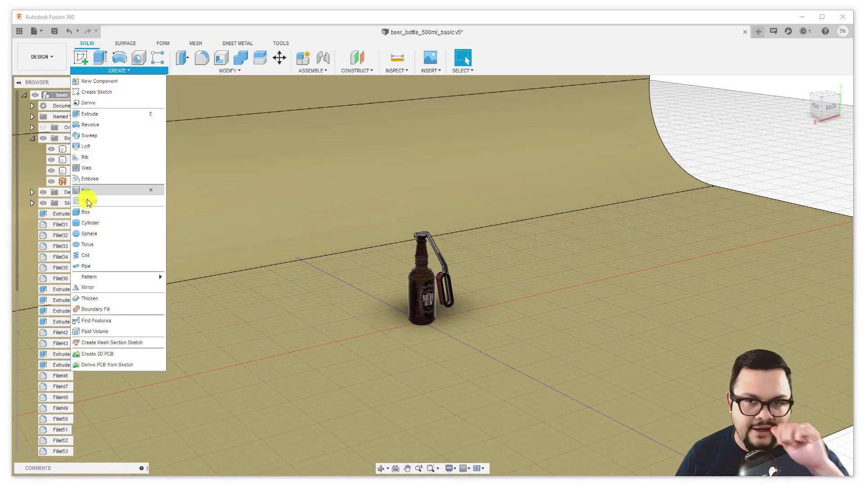
pyautogui.click(90, 233)
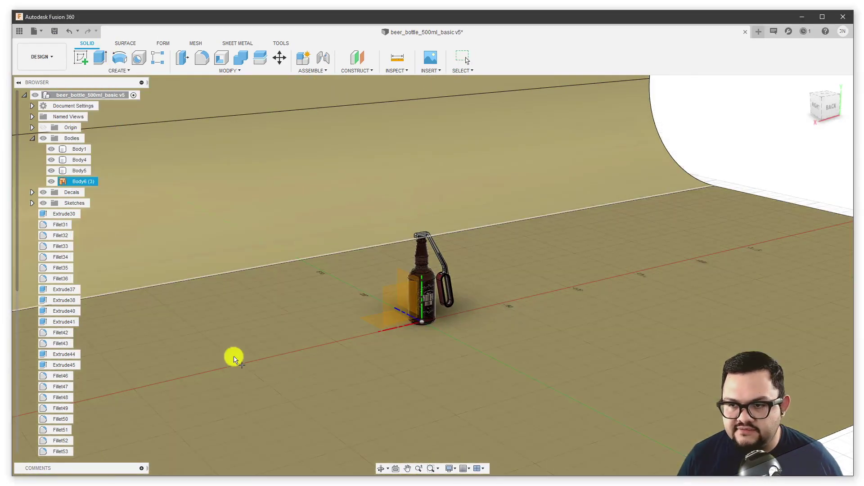
pyautogui.press('Escape')
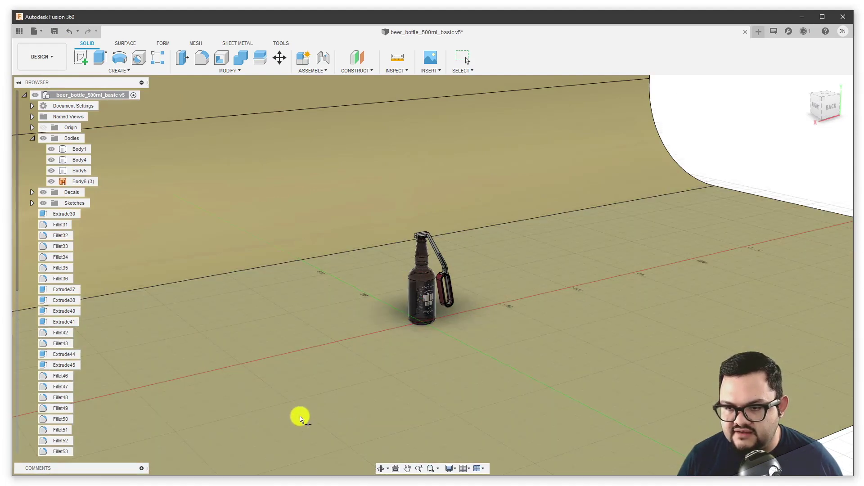
pyautogui.click(300, 417)
pyautogui.keyDown('shift'); pyautogui.moveTo(365, 319); pyautogui.dragTo(339, 313, button='middle'); pyautogui.keyUp('shift')
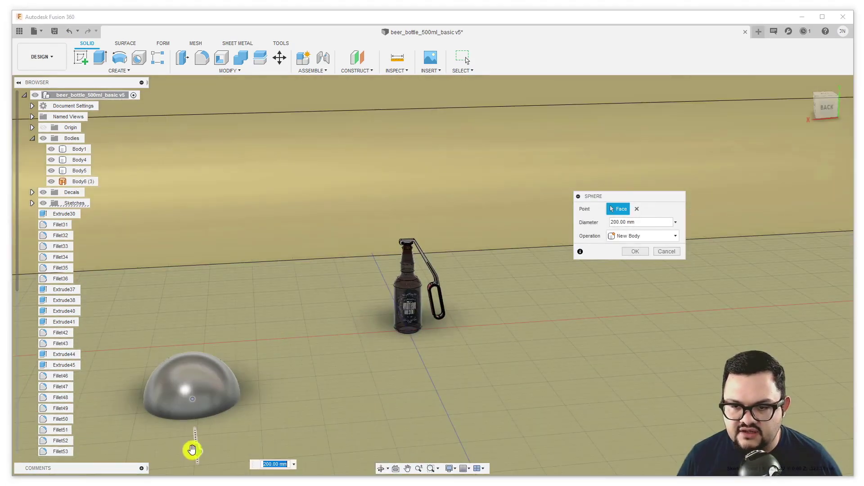
pyautogui.moveTo(193, 456); pyautogui.dragTo(192, 421)
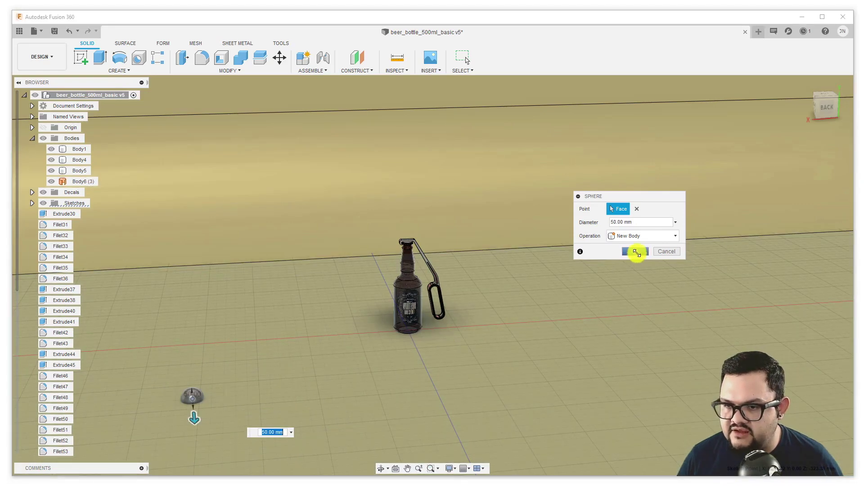
pyautogui.click(637, 252)
# - Raise the new sphere 400 mm above the floor and shift it about -146 mm in X and -157 mm in Z
pyautogui.press('m')
pyautogui.click(192, 395)
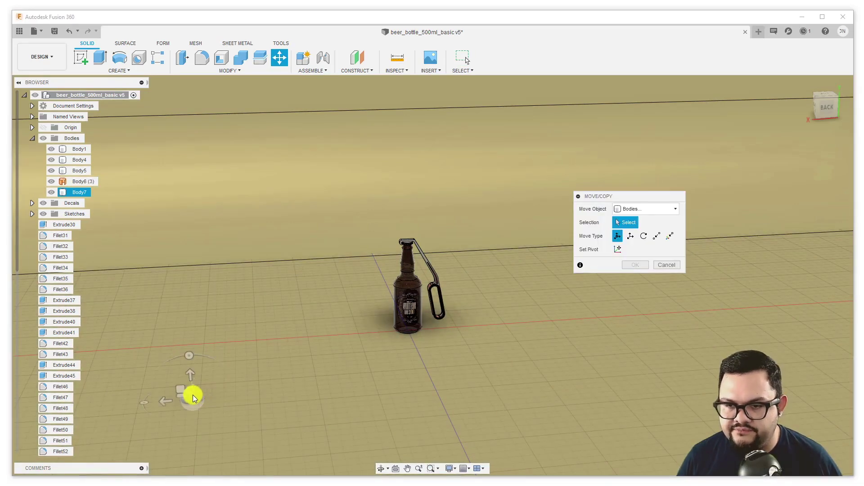
pyautogui.moveTo(190, 370); pyautogui.dragTo(161, 173)
pyautogui.keyDown('shift'); pyautogui.moveTo(276, 309); pyautogui.dragTo(342, 311, button='middle'); pyautogui.keyUp('shift')
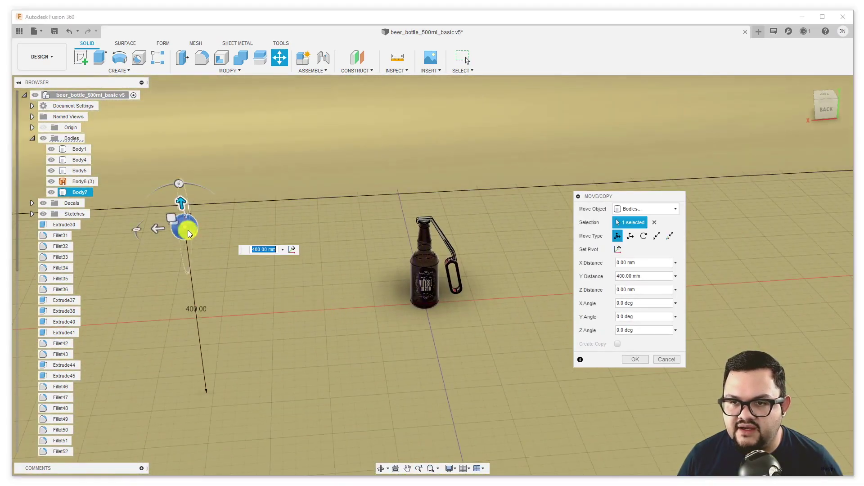
pyautogui.moveTo(173, 222); pyautogui.dragTo(245, 253)
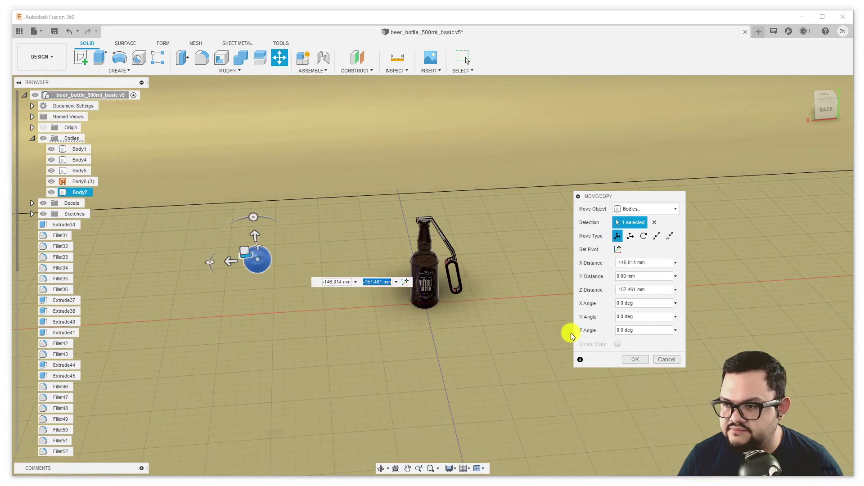
pyautogui.click(633, 360)
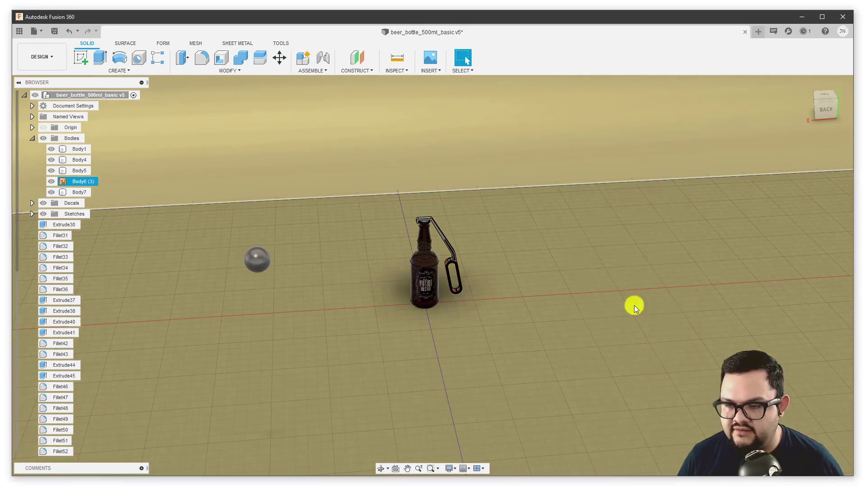
# - Create a copy of the raised sphere and move it 1000 mm along Z towards the backdrop
pyautogui.press('m')
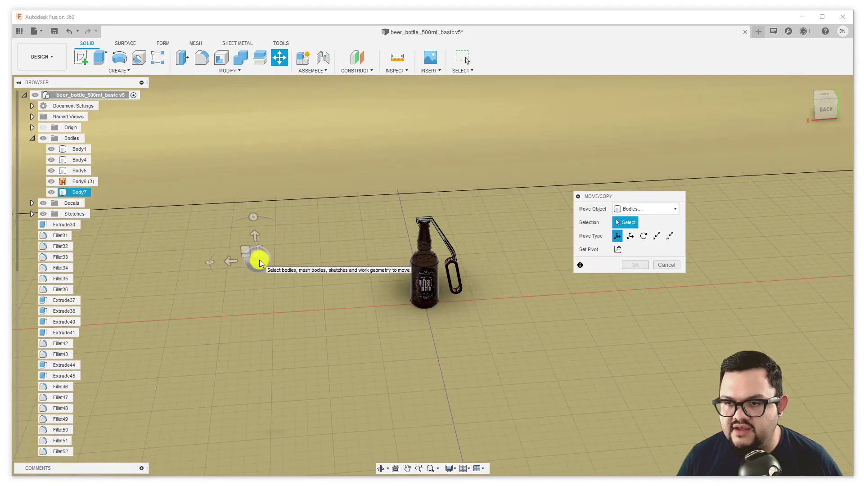
pyautogui.click(259, 264)
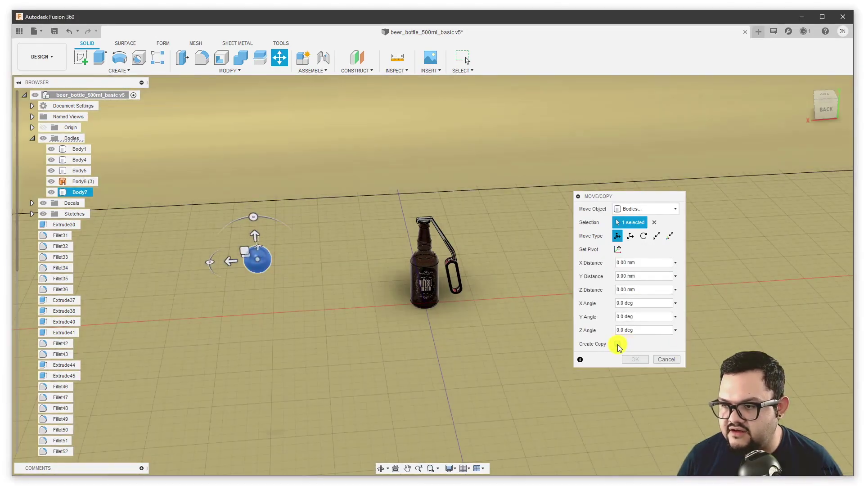
pyautogui.click(618, 345)
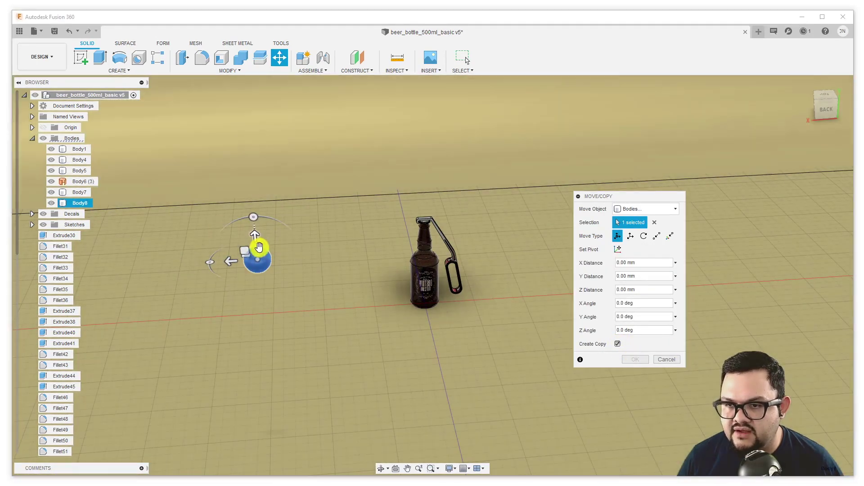
pyautogui.keyDown('shift'); pyautogui.moveTo(259, 247); pyautogui.dragTo(172, 241, button='middle'); pyautogui.keyUp('shift')
pyautogui.moveTo(172, 241); pyautogui.dragTo(419, 176)
pyautogui.keyDown('shift'); pyautogui.moveTo(418, 176); pyautogui.dragTo(439, 205, button='middle'); pyautogui.keyUp('shift')
# - Position the sphere copy low behind the bottle, shifting it about -310 mm in X, lowering it about 323 mm, and offsetting it about 108 mm sideways
pyautogui.click(825, 98)
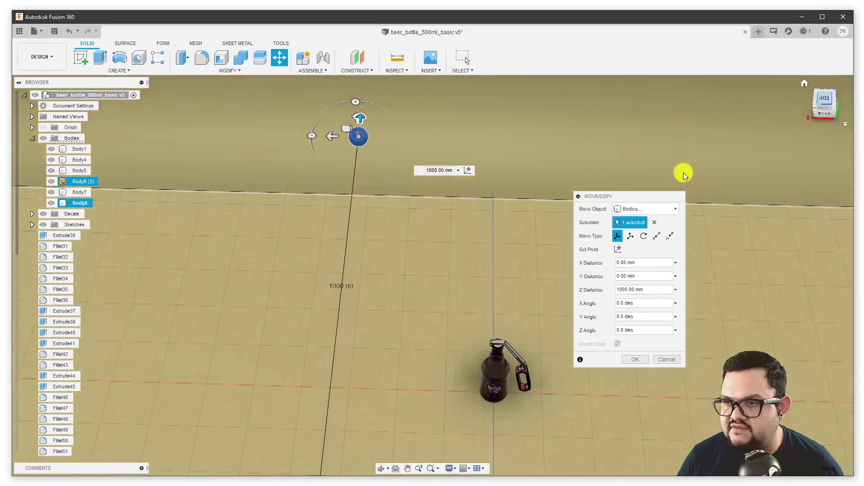
pyautogui.moveTo(276, 117); pyautogui.dragTo(410, 141)
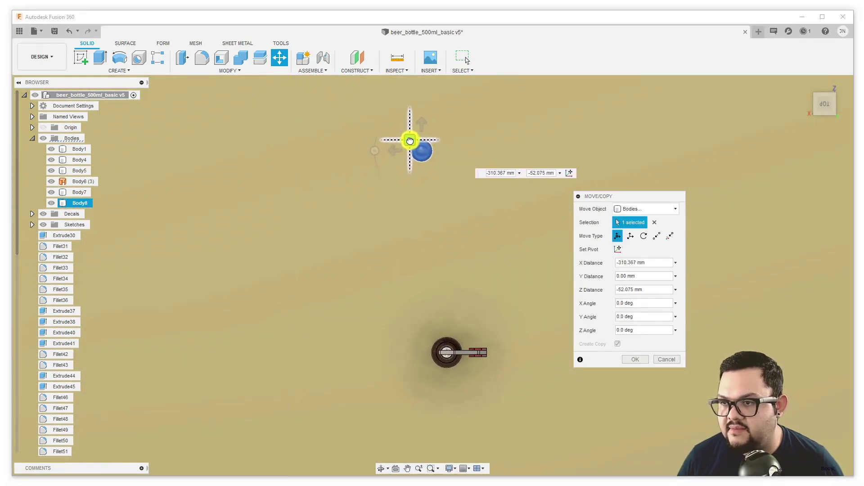
pyautogui.click(826, 123)
pyautogui.moveTo(423, 279); pyautogui.dragTo(421, 409)
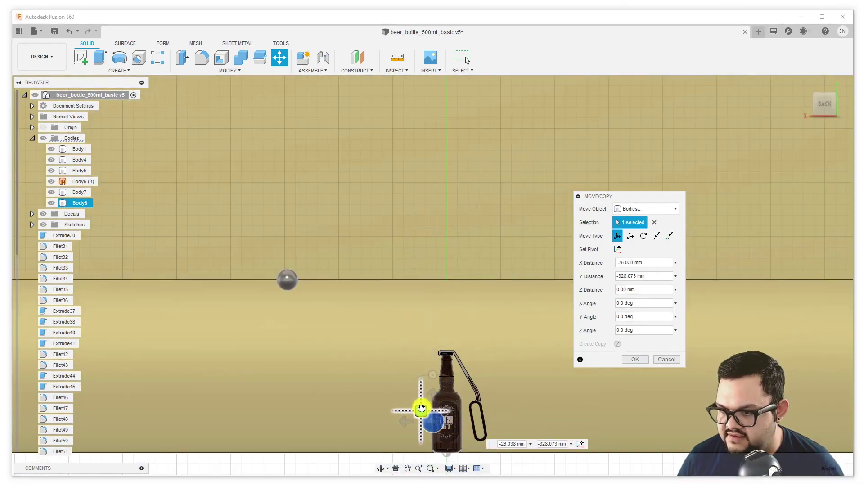
pyautogui.keyDown('shift'); pyautogui.moveTo(420, 303); pyautogui.dragTo(411, 286, button='middle'); pyautogui.keyUp('shift')
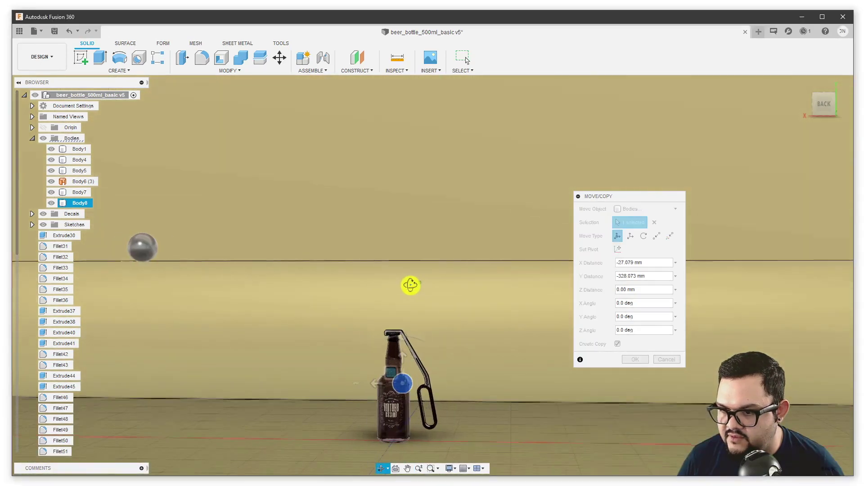
pyautogui.moveTo(398, 381); pyautogui.dragTo(340, 369)
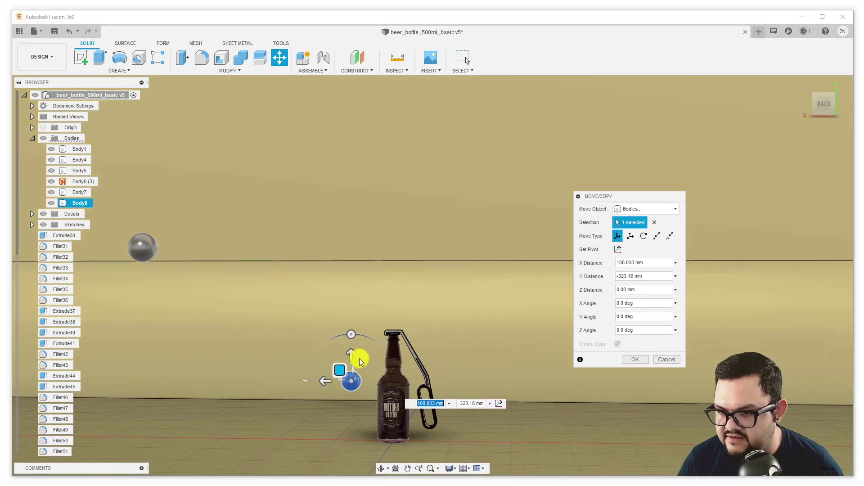
pyautogui.click(636, 360)
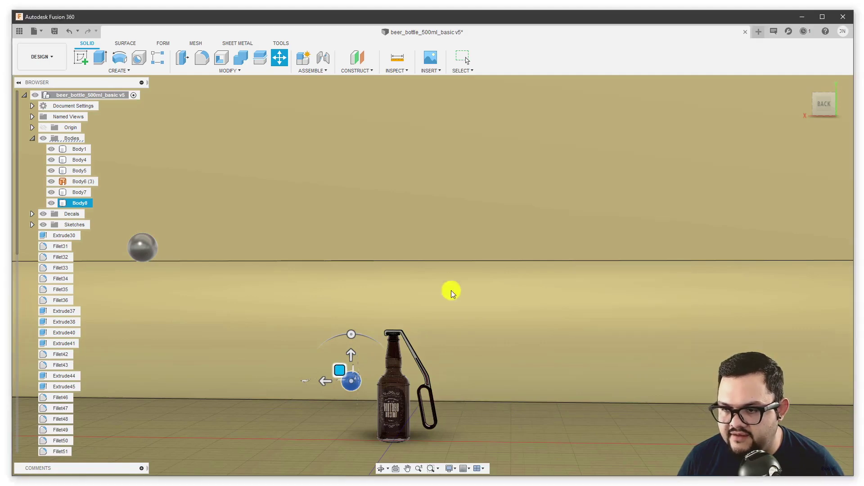
# - Switch to the Render workspace and frame the bottle together with both spheres against the backdrop
pyautogui.moveTo(394, 265); pyautogui.dragTo(517, 242, button='middle')
pyautogui.click(53, 57)
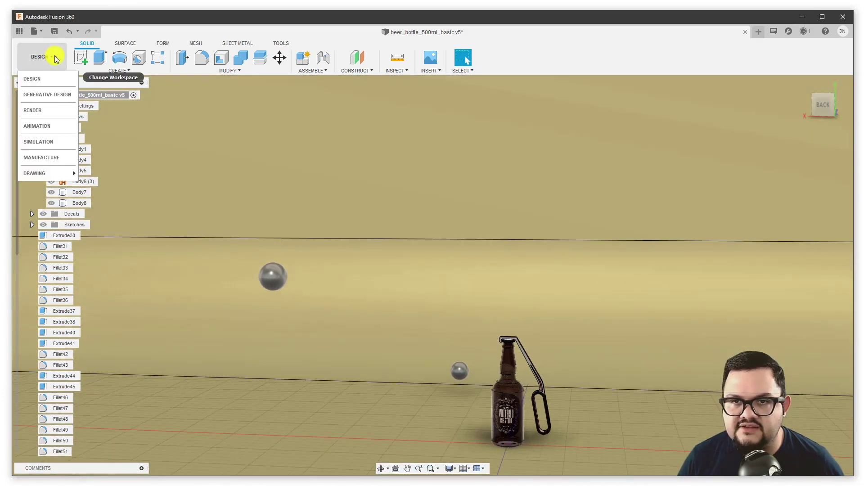
pyautogui.click(49, 111)
pyautogui.keyDown('shift'); pyautogui.moveTo(517, 260); pyautogui.dragTo(492, 225, button='middle'); pyautogui.keyUp('shift')
pyautogui.scroll(5, 411, 264)
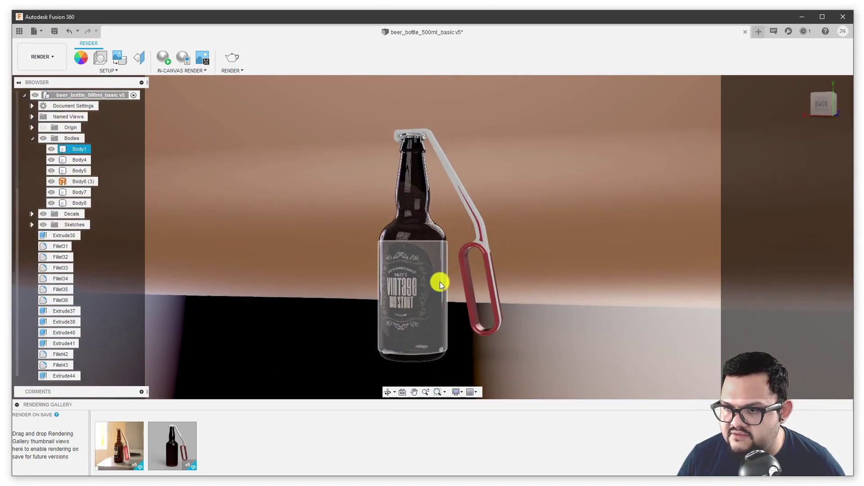
pyautogui.click(439, 282)
pyautogui.keyDown('shift'); pyautogui.moveTo(433, 280); pyautogui.dragTo(376, 276, button='middle'); pyautogui.keyUp('shift')
pyautogui.click(423, 273)
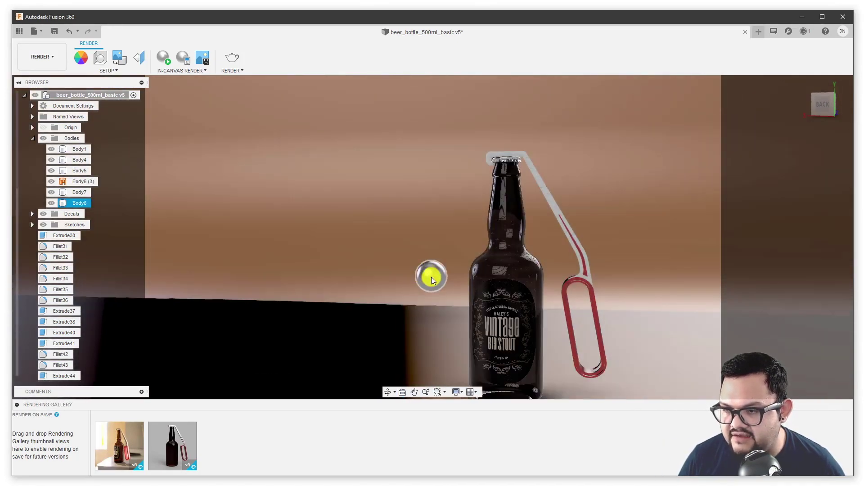
pyautogui.click(501, 313)
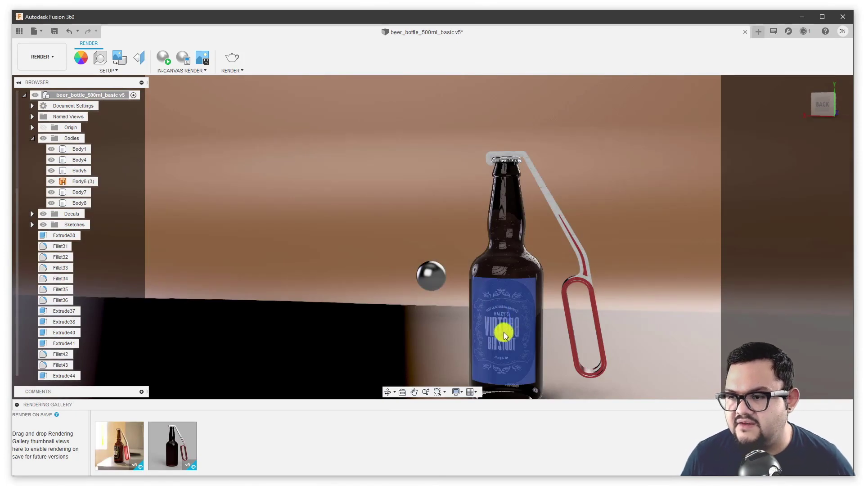
pyautogui.click(455, 314)
pyautogui.keyDown('shift'); pyautogui.moveTo(455, 314); pyautogui.dragTo(333, 244, button='middle'); pyautogui.keyUp('shift')
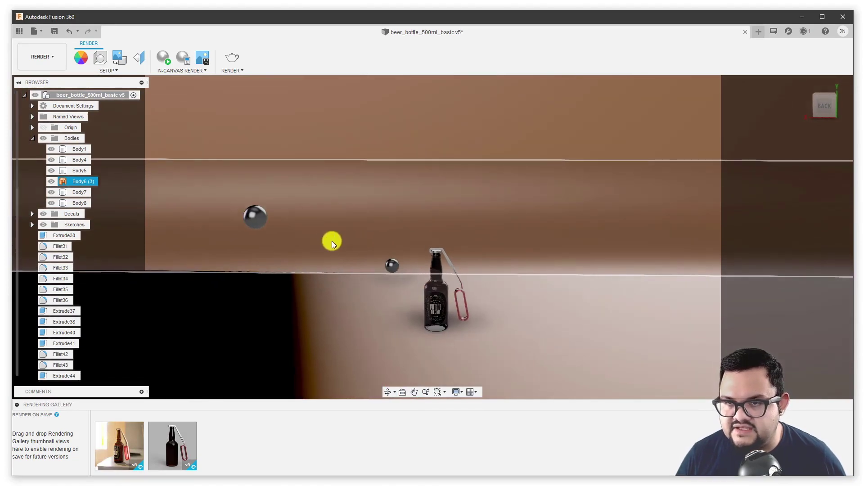
# - Find the LED appearances in the library and apply LED - SMD 5050 - 20lm (White) to both spheres
pyautogui.press('a')
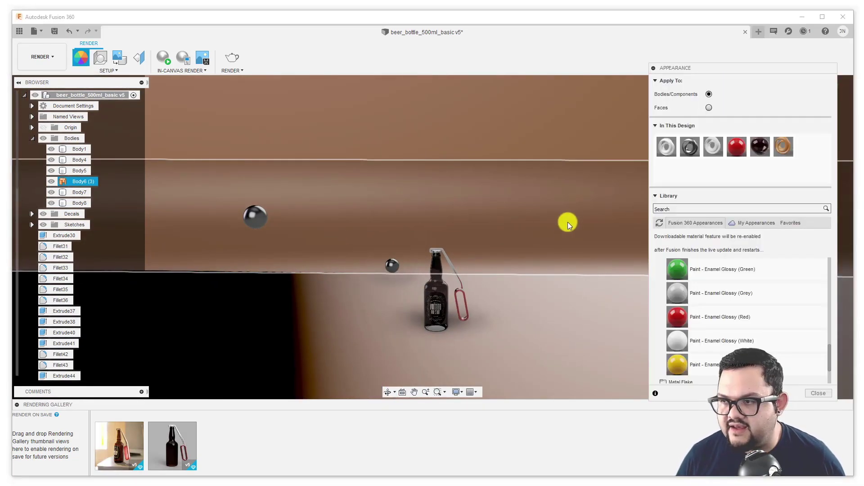
pyautogui.click(623, 211)
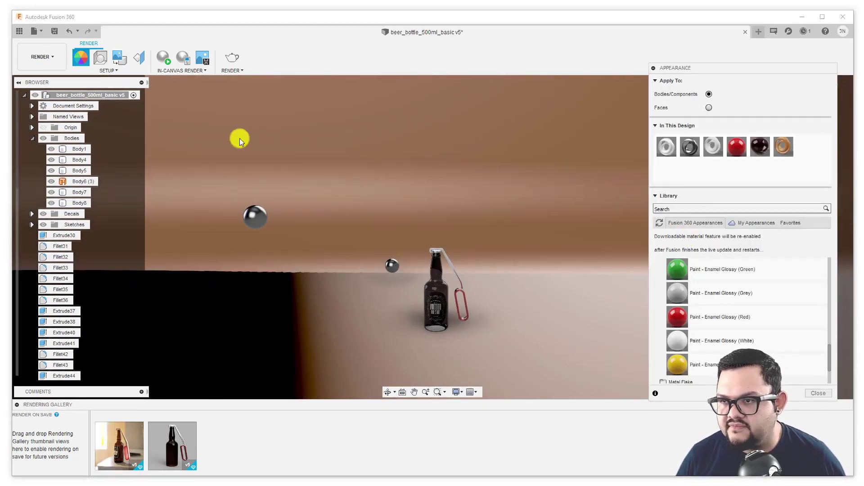
pyautogui.click(686, 209)
pyautogui.write('led')
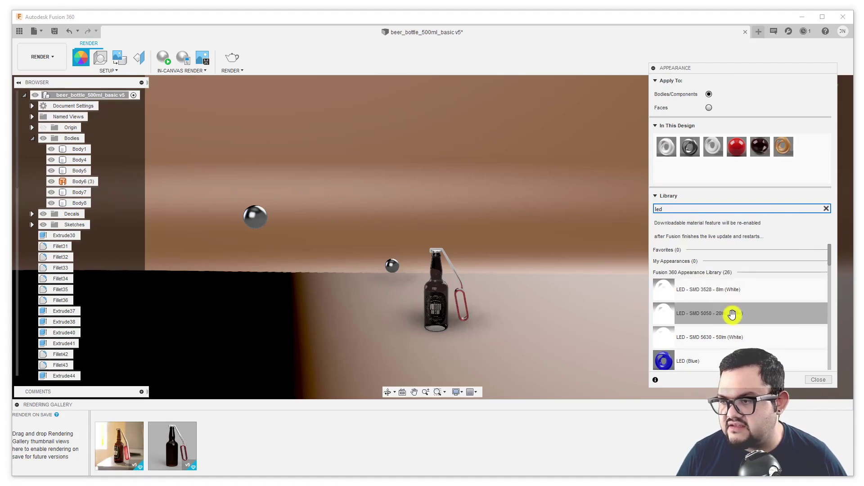
pyautogui.moveTo(728, 312); pyautogui.dragTo(583, 249)
pyautogui.moveTo(457, 250); pyautogui.dragTo(393, 264)
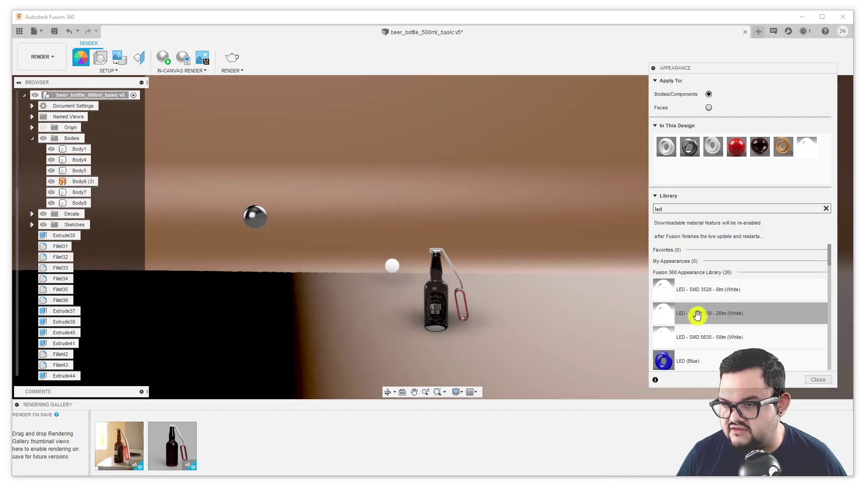
pyautogui.moveTo(698, 315); pyautogui.dragTo(256, 216)
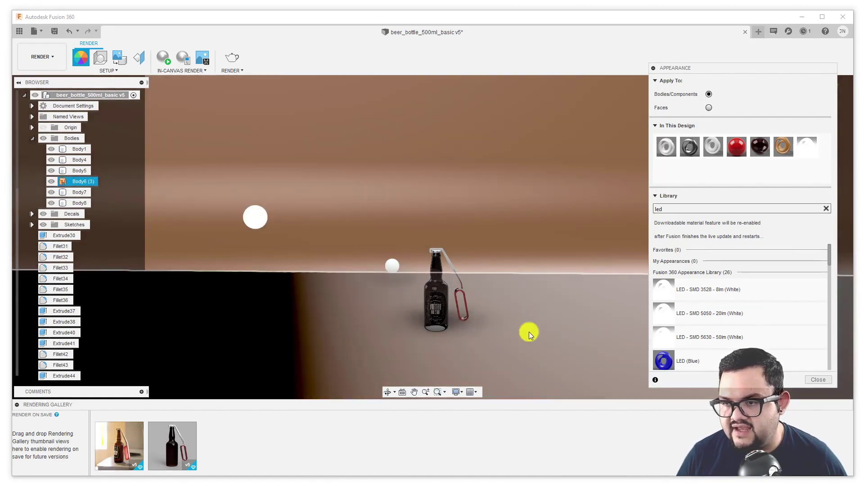
pyautogui.click(326, 86)
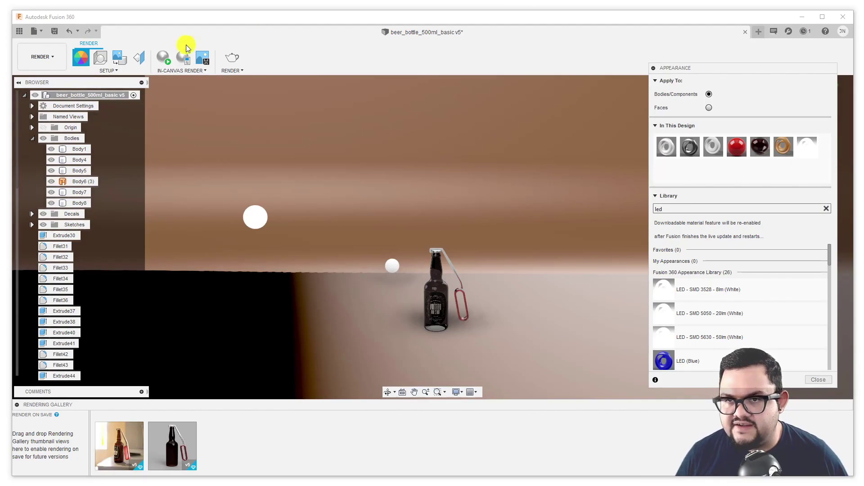
# - Start the in-canvas render to preview the scene lit by the two LED spheres
pyautogui.click(164, 59)
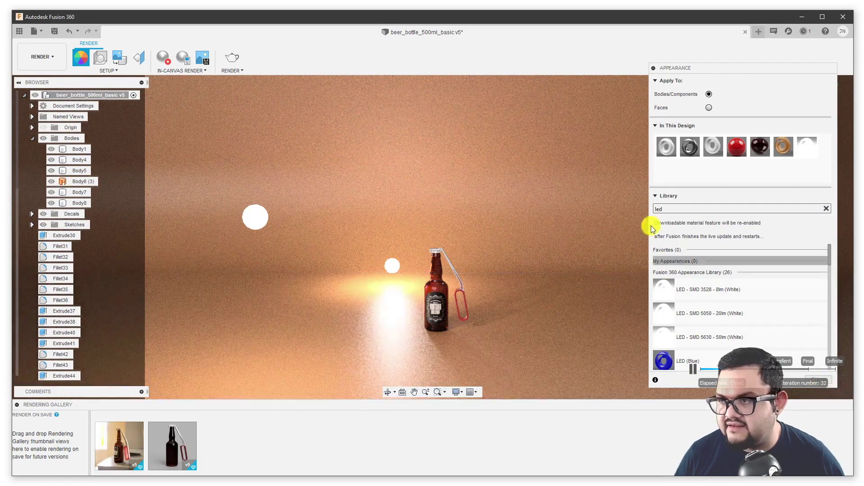
pyautogui.click(524, 279)
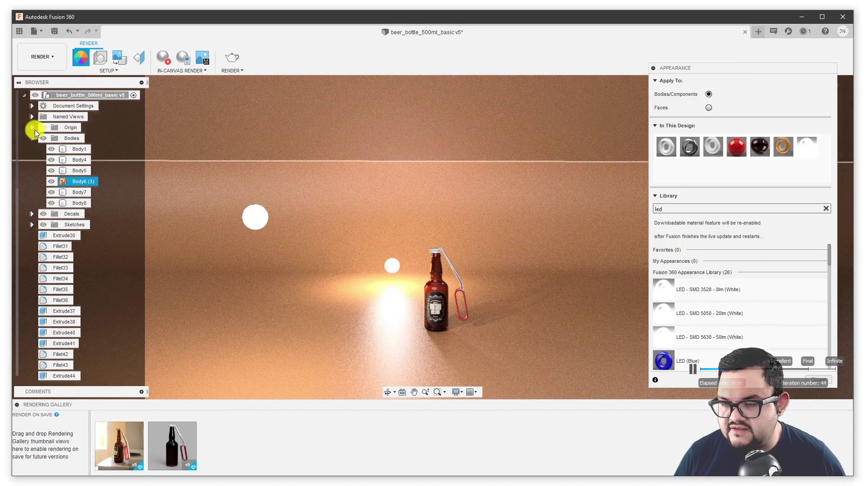
pyautogui.press('Escape')
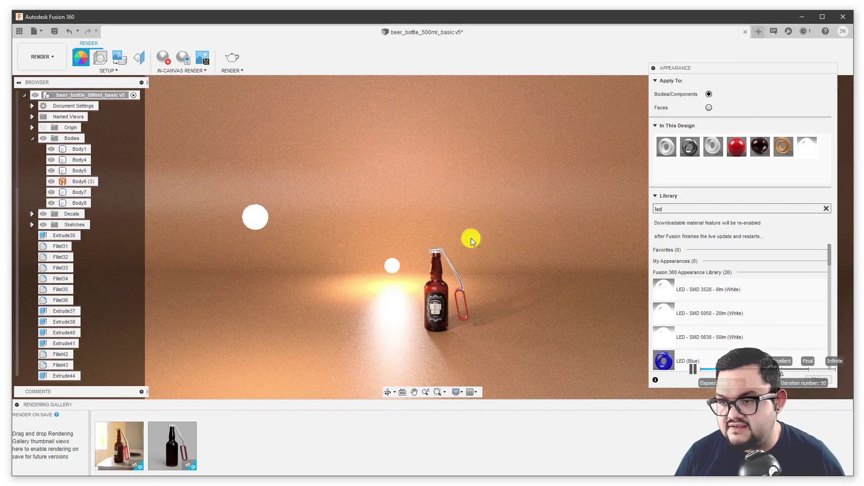
pyautogui.click(482, 234)
# - Frame the bottle and opener in close-up with the rear light sphere hidden behind the bottle
pyautogui.keyDown('shift'); pyautogui.moveTo(482, 233); pyautogui.dragTo(474, 230, button='middle'); pyautogui.keyUp('shift')
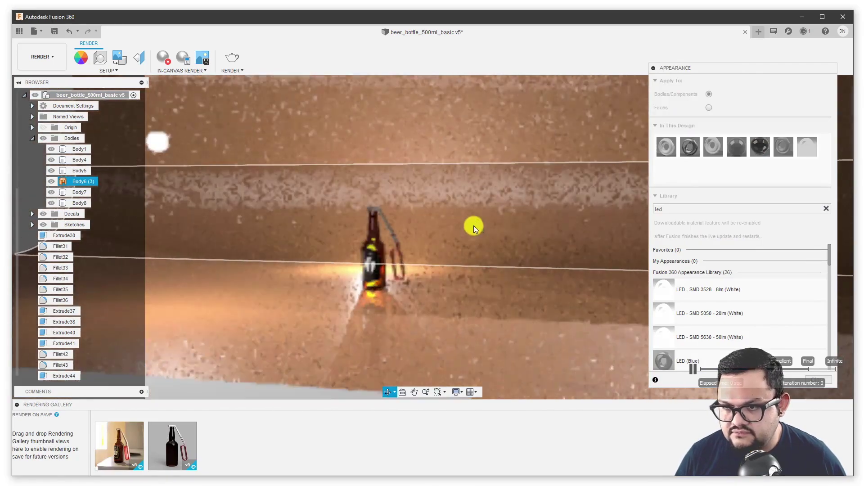
pyautogui.scroll(6, 384, 250)
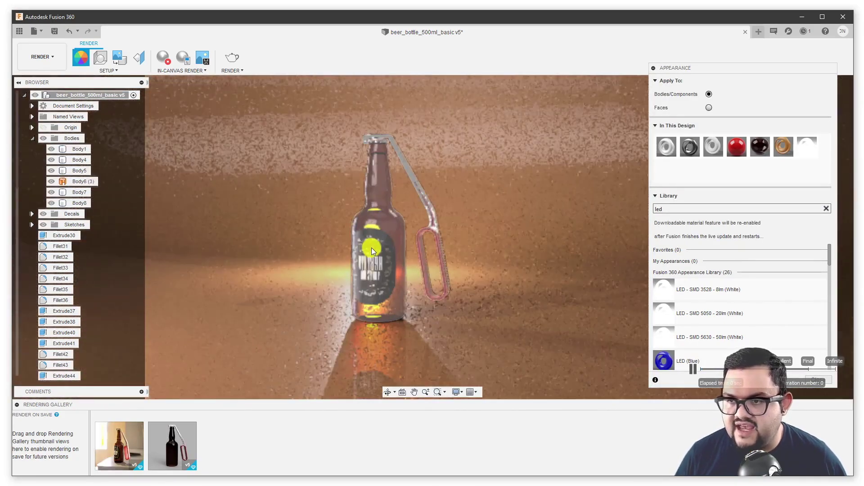
pyautogui.scroll(3, 385, 249)
pyautogui.keyDown('shift'); pyautogui.moveTo(392, 248); pyautogui.dragTo(404, 247, button='middle'); pyautogui.keyUp('shift')
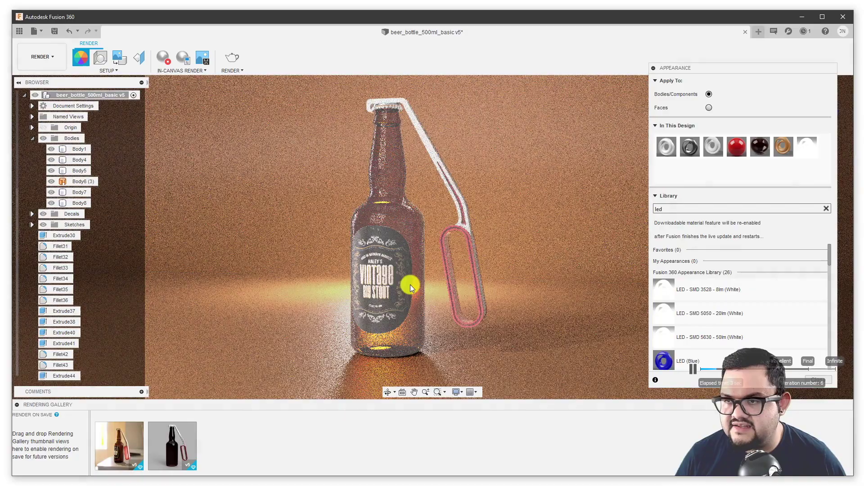
pyautogui.keyDown('shift'); pyautogui.moveTo(409, 285); pyautogui.dragTo(415, 286, button='middle'); pyautogui.keyUp('shift')
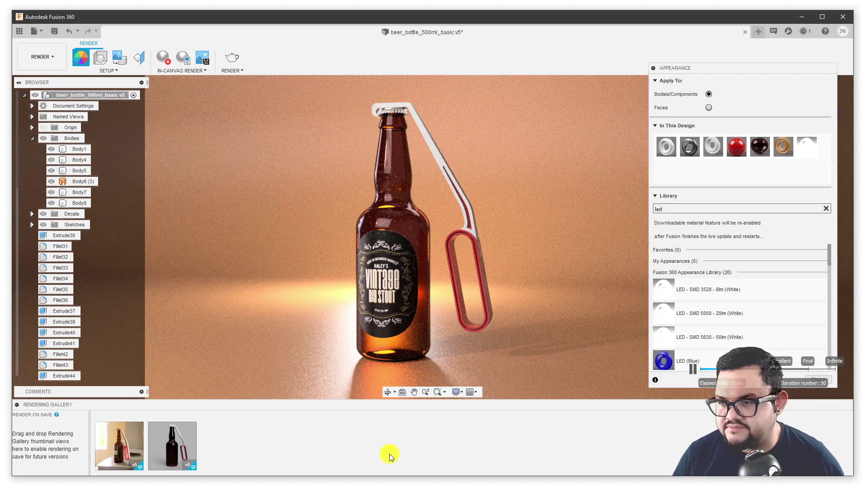
# - Change the LED appearance's colour to a warm orange with RGB values 255, 122, 73
pyautogui.doubleClick(805, 147)
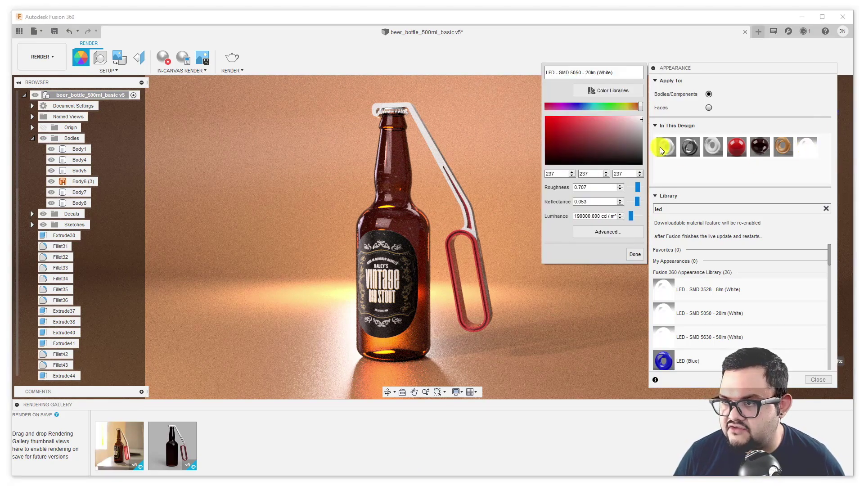
pyautogui.click(635, 106)
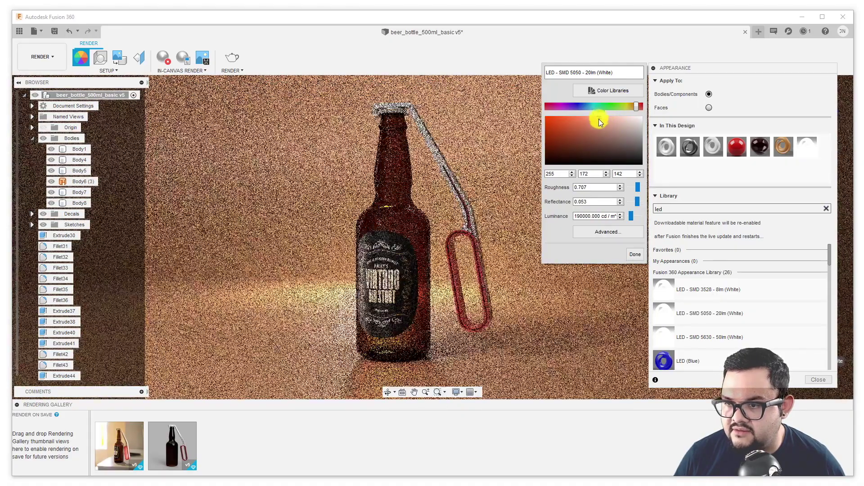
pyautogui.moveTo(598, 119); pyautogui.dragTo(573, 115)
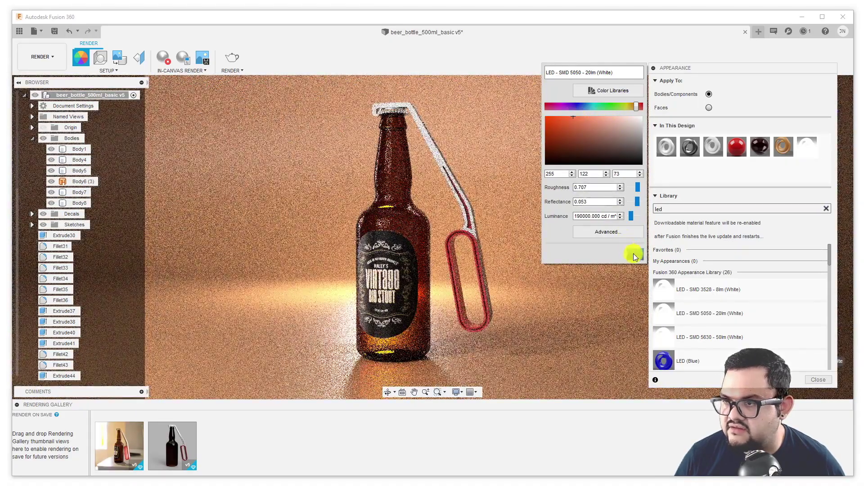
pyautogui.click(633, 253)
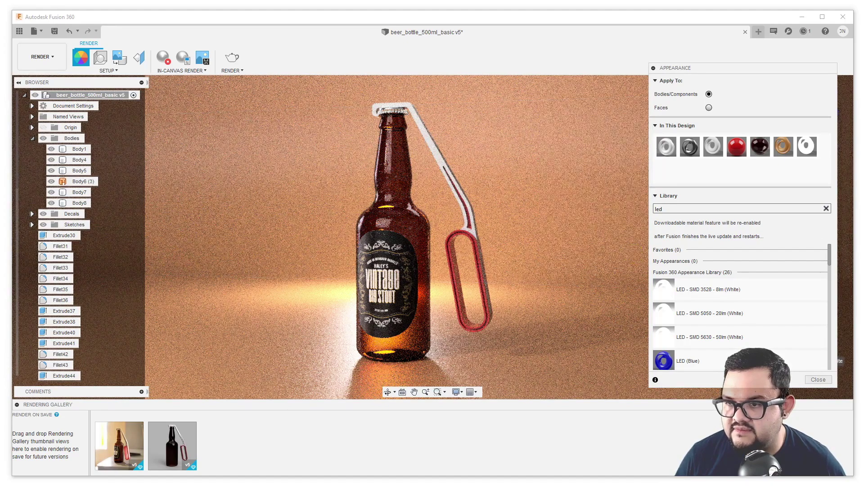
# - Edit the white LED appearance, trying a luminance of 390000 and settling on 190000 cd/m²
pyautogui.doubleClick(806, 146)
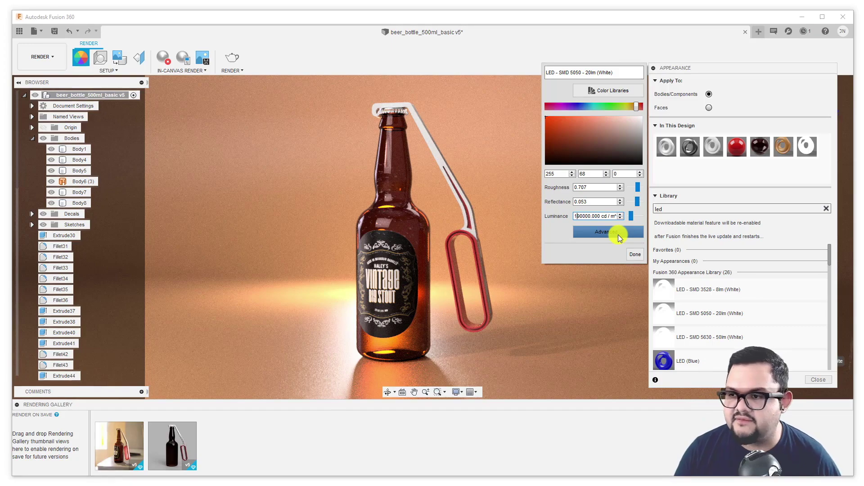
pyautogui.write('3')
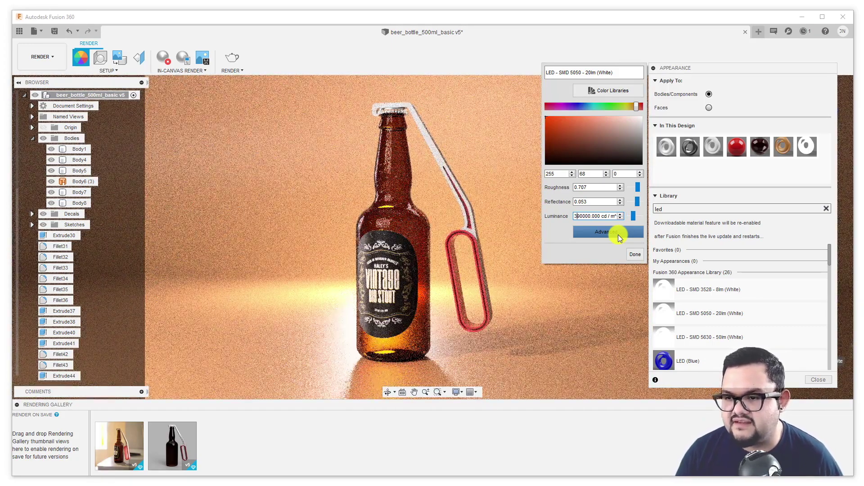
pyautogui.write('9')
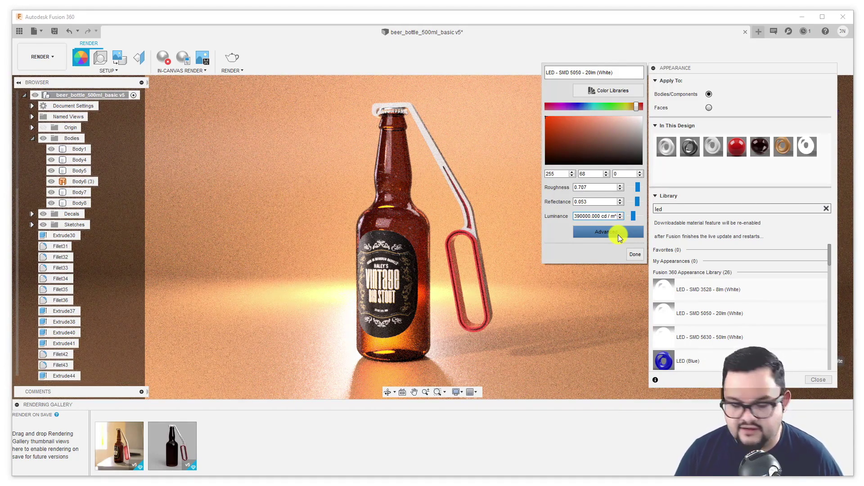
pyautogui.write('1')
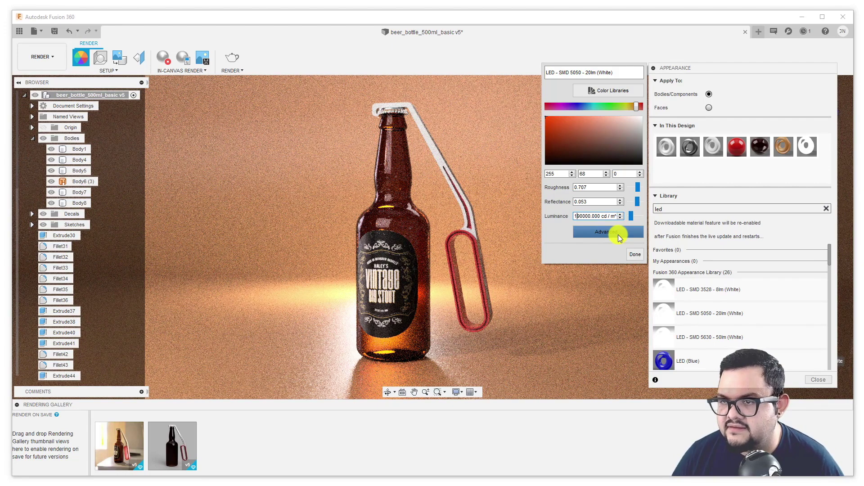
pyautogui.click(636, 255)
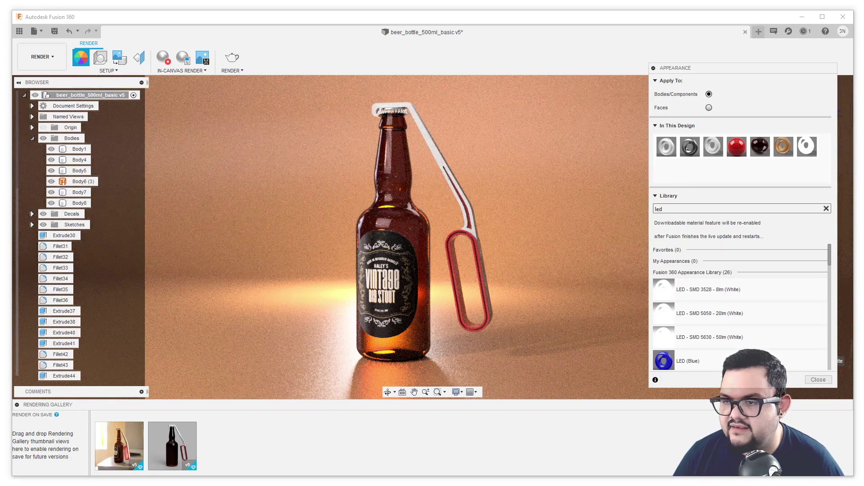
# - Reframe the bottle and opener slightly off-centre with the light sphere hidden behind the bottle, and finish editing appearances
pyautogui.click(525, 287)
pyautogui.moveTo(525, 288); pyautogui.dragTo(546, 284, button='middle')
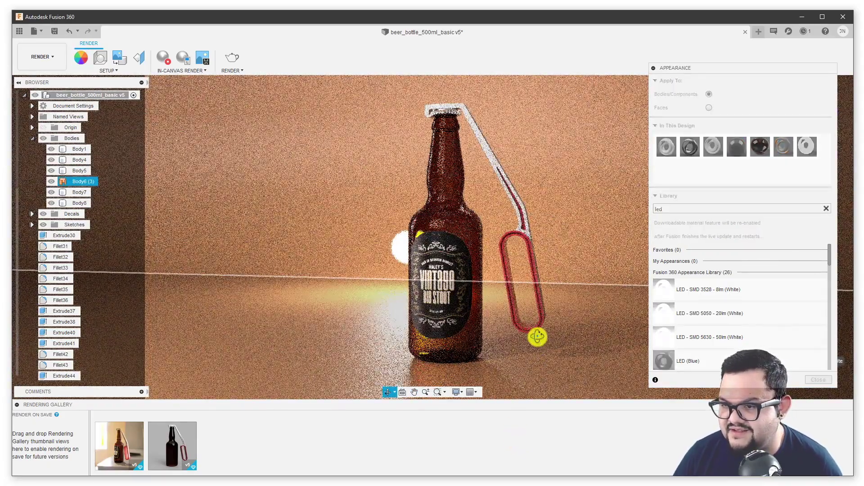
pyautogui.keyDown('shift'); pyautogui.moveTo(538, 337); pyautogui.dragTo(534, 336, button='middle'); pyautogui.keyUp('shift')
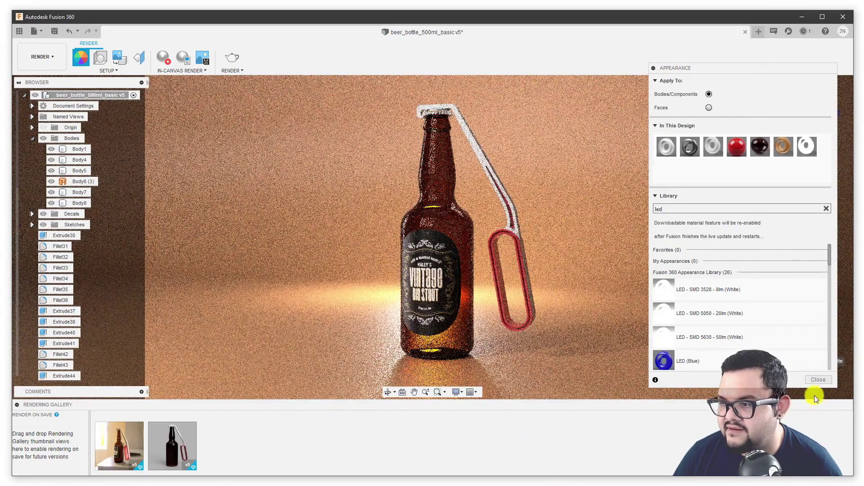
pyautogui.click(818, 379)
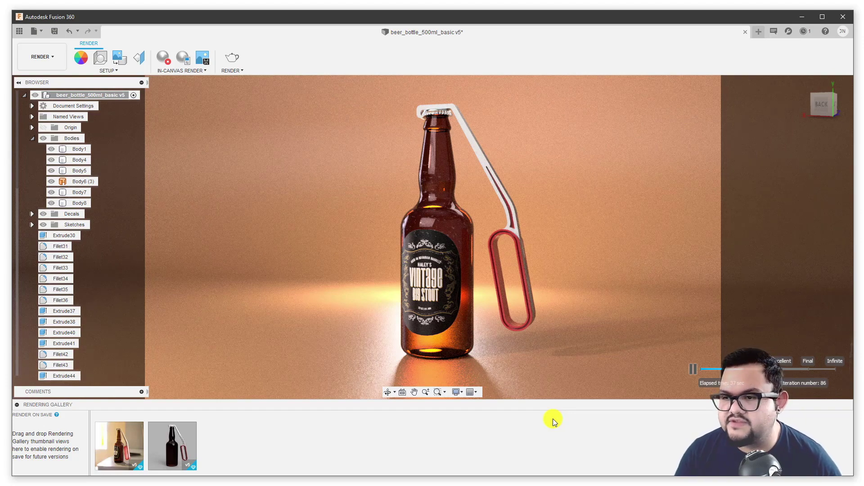
# - Render the scene with the local renderer at Final quality, using a custom image size of 1920x1080
pyautogui.click(315, 202)
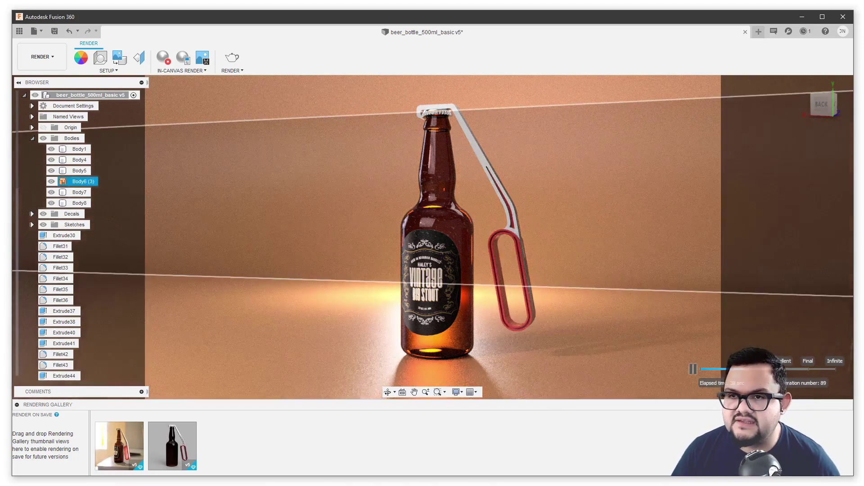
pyautogui.click(234, 59)
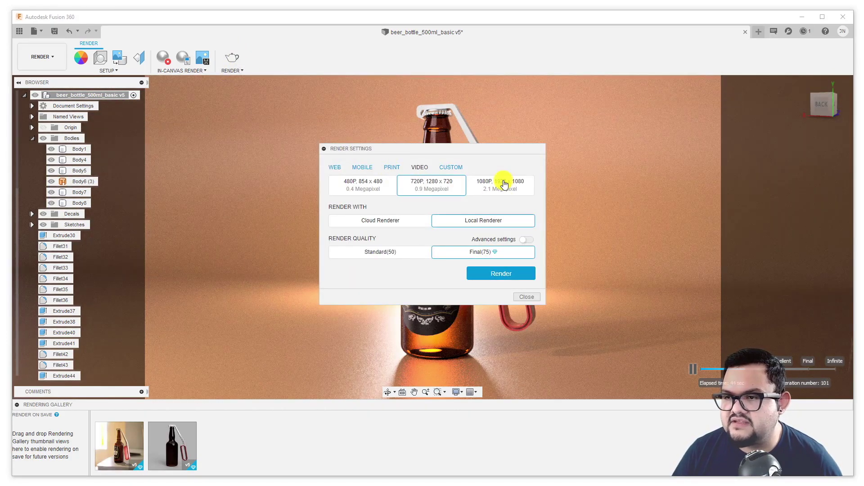
pyautogui.click(451, 172)
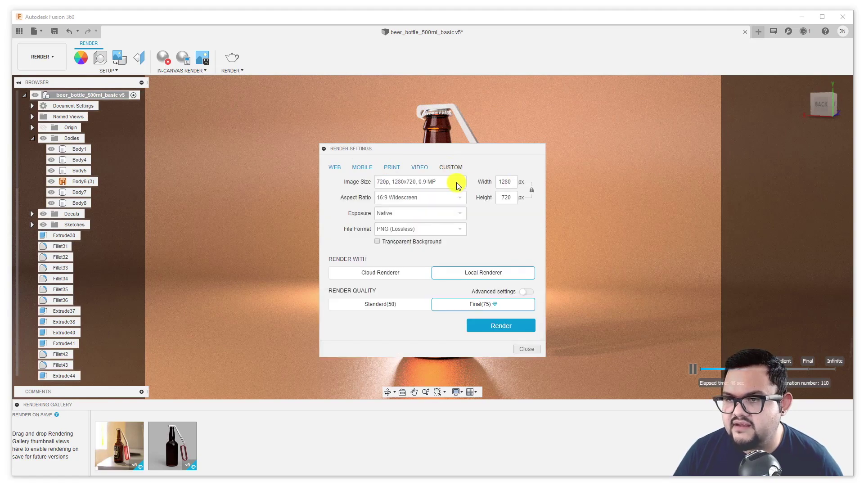
pyautogui.click(460, 183)
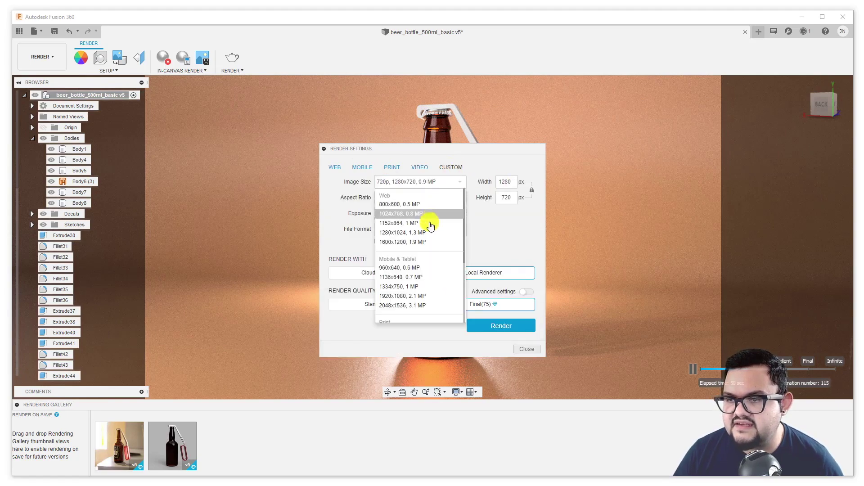
pyautogui.click(407, 298)
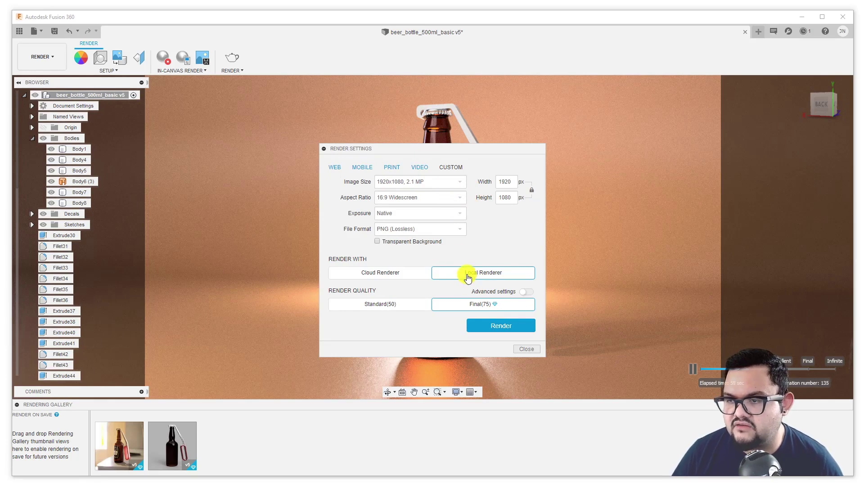
pyautogui.click(527, 293)
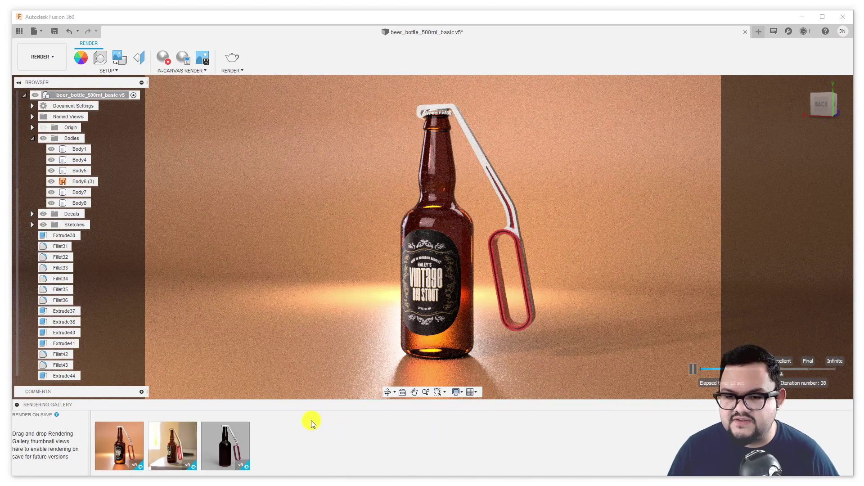
# - Stop the in-canvas render and save the finished orange-lit render from the gallery to the Desktop as a PNG image
pyautogui.click(163, 60)
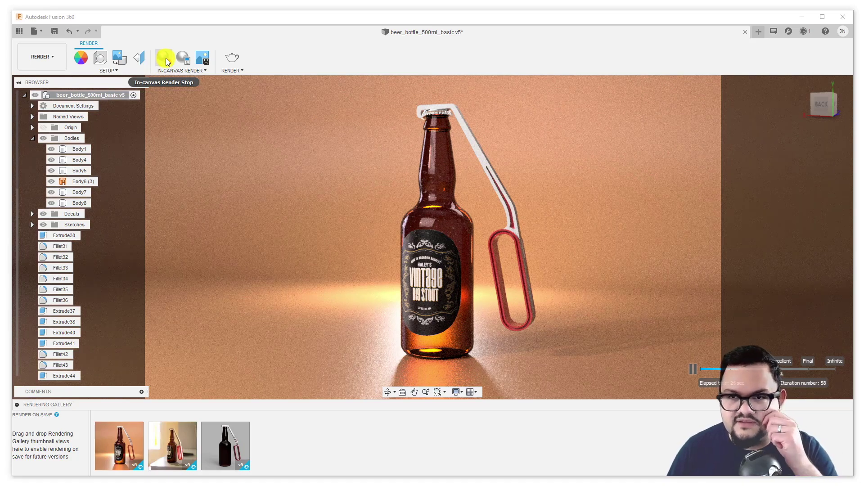
pyautogui.click(166, 63)
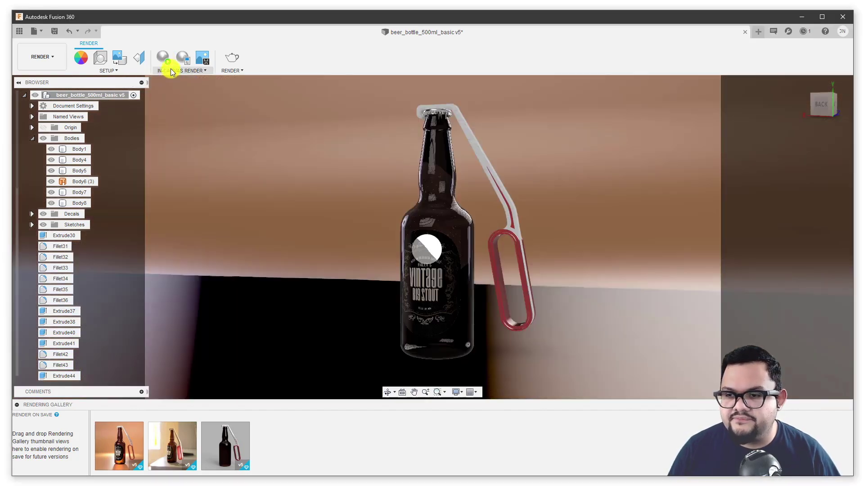
pyautogui.moveTo(110, 460)
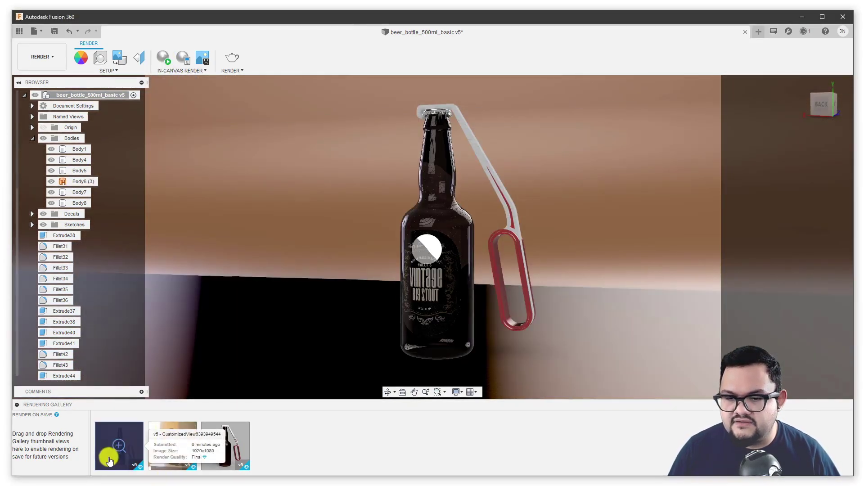
pyautogui.click(110, 460)
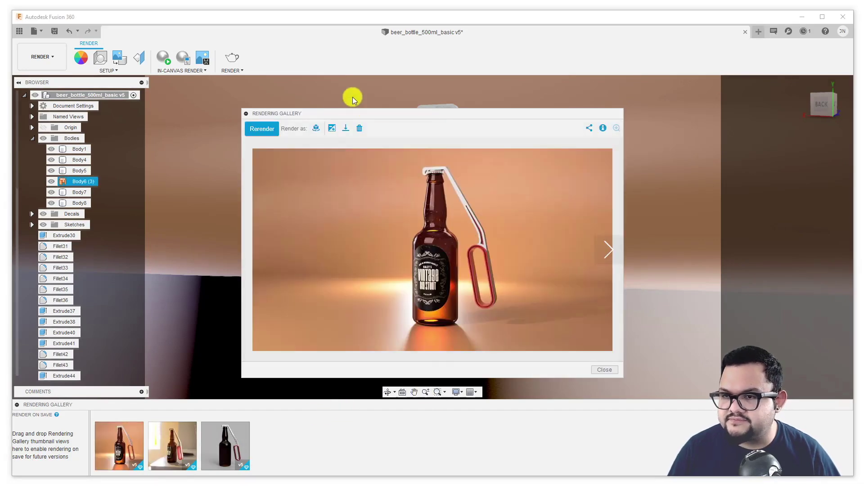
pyautogui.click(345, 130)
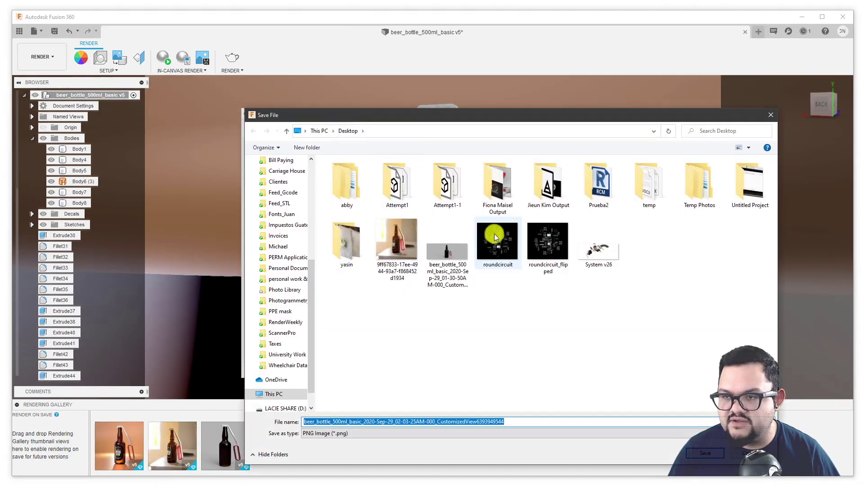
pyautogui.click(705, 455)
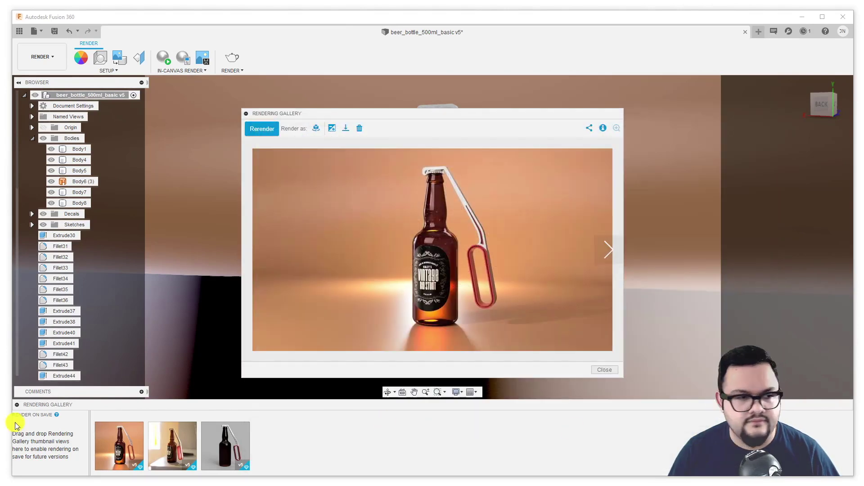